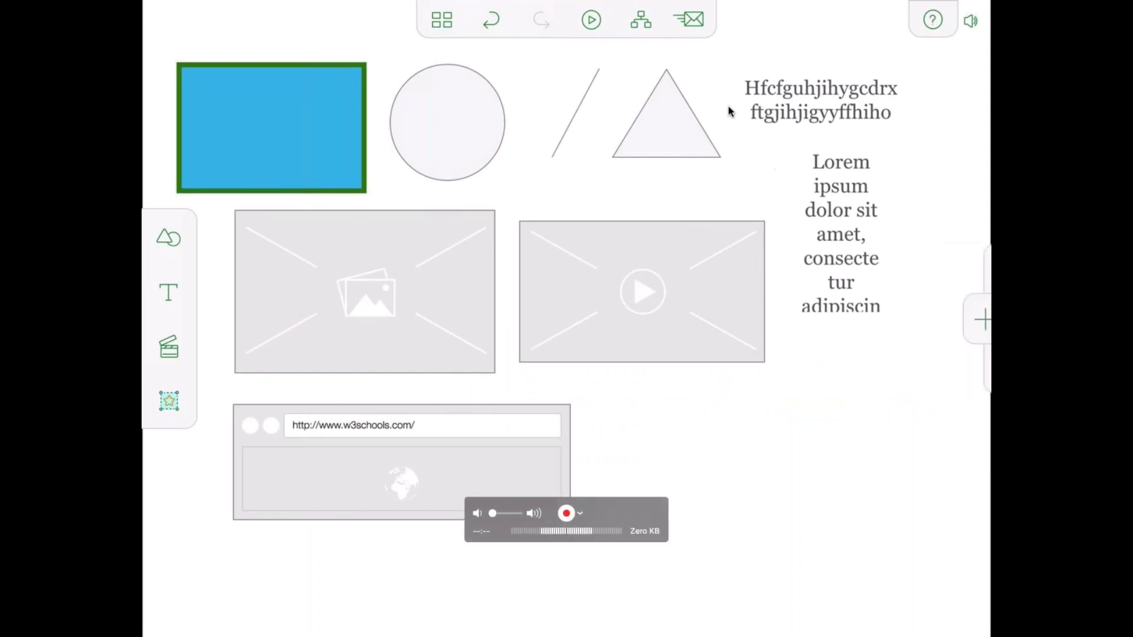
# Step: Open the Send for Review settings for the current draft and dismiss them without sending
pyautogui.click(694, 21)
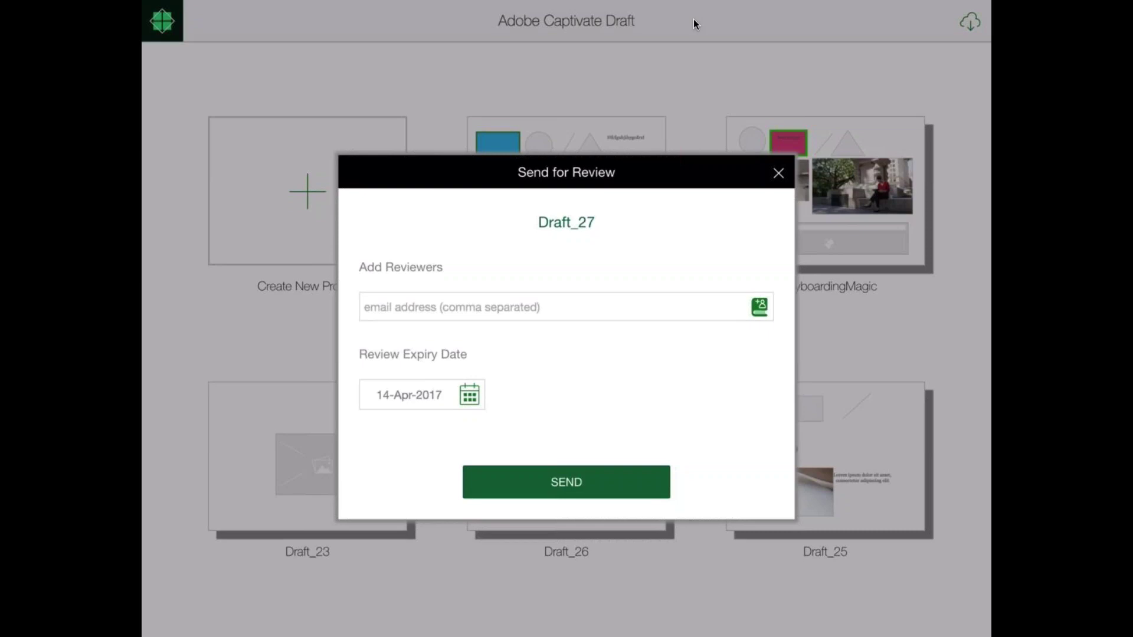
pyautogui.press('Escape')
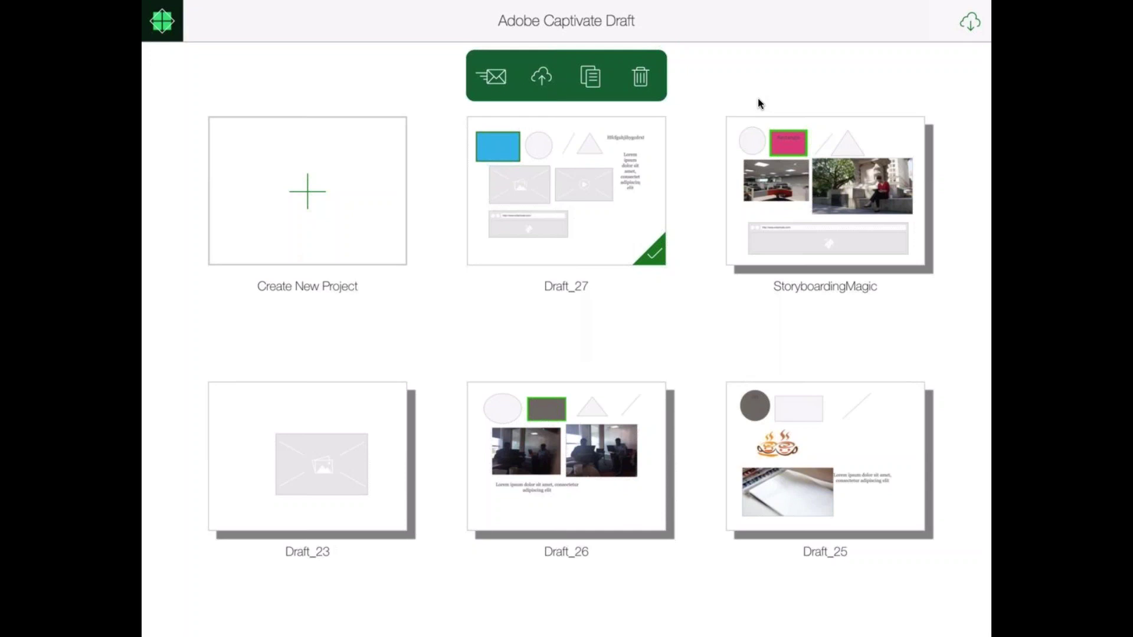
# Step: Switch to Adobe Captivate 9 and create a new Responsive Project
pyautogui.press('super+h')
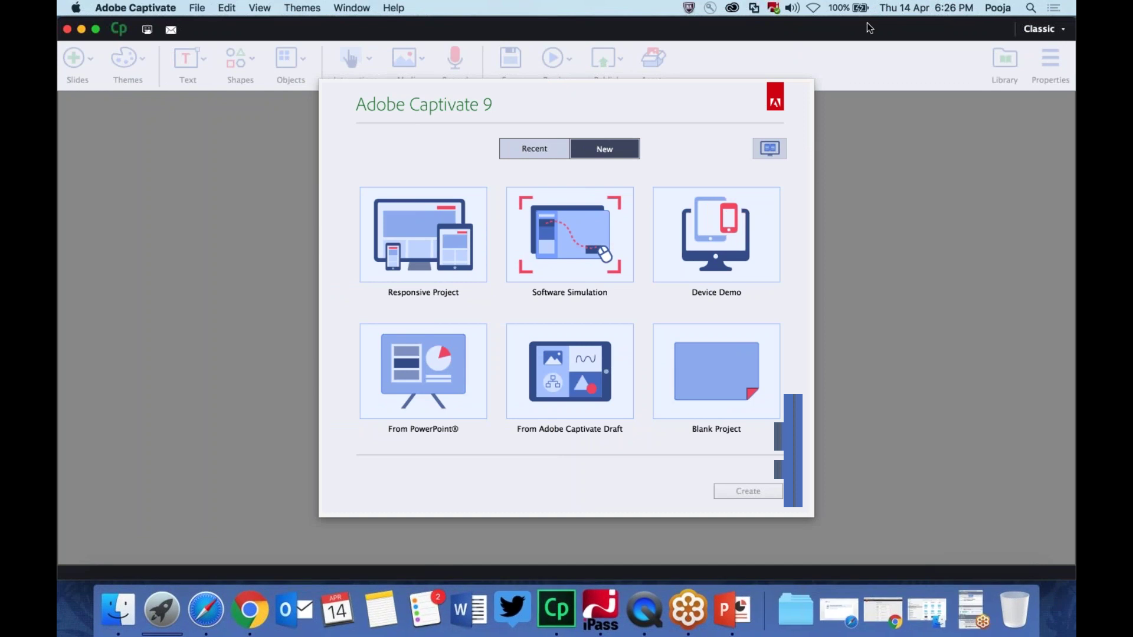
pyautogui.doubleClick(428, 242)
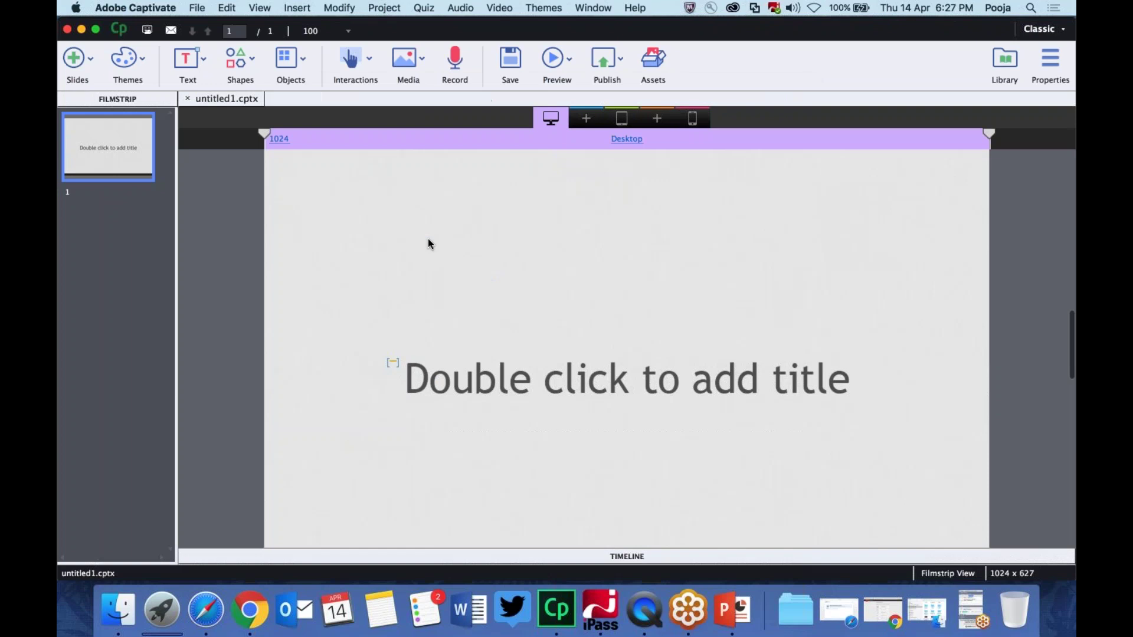
pyautogui.click(314, 31)
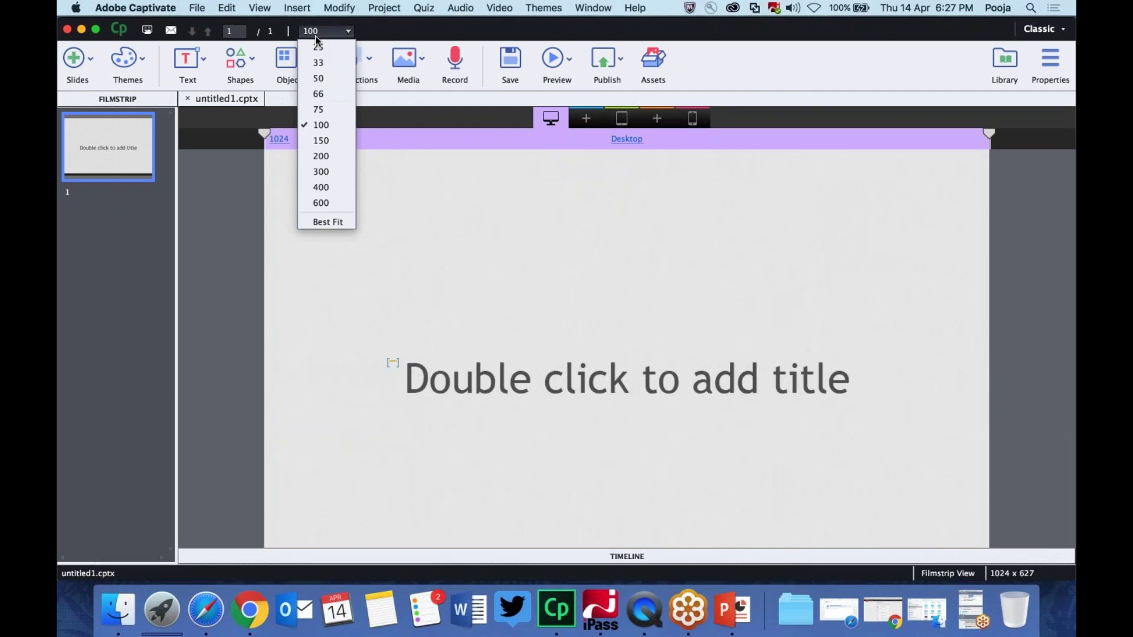
pyautogui.click(319, 109)
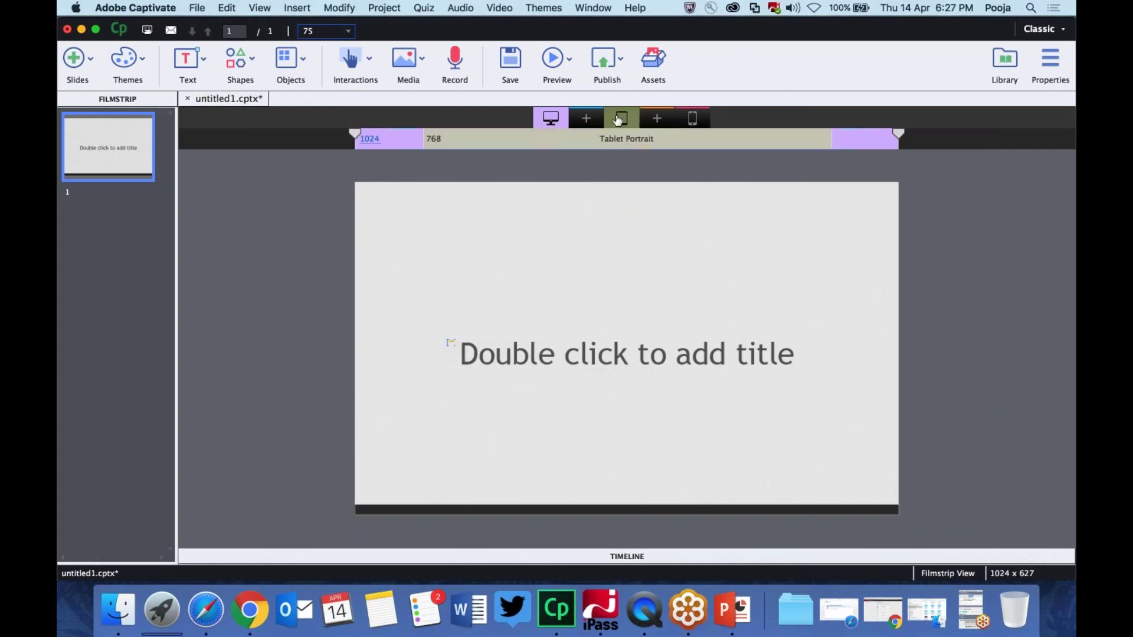
# Step: Compare the title slide in the Mobile Portrait and Tablet Portrait breakpoints, ending on the Desktop view
pyautogui.click(702, 117)
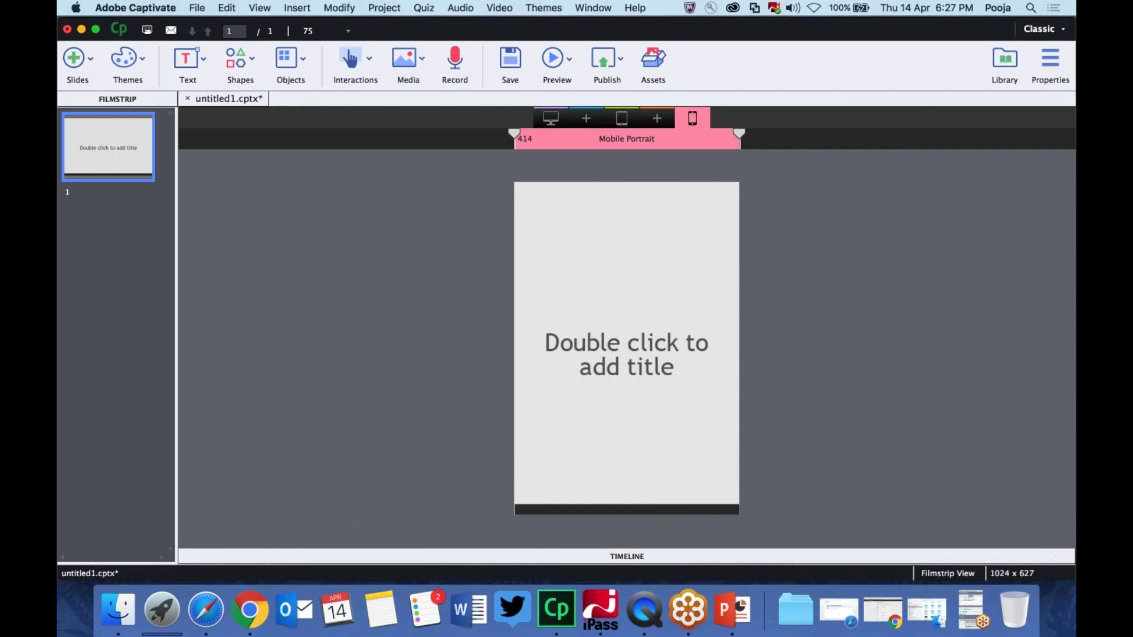
pyautogui.click(622, 118)
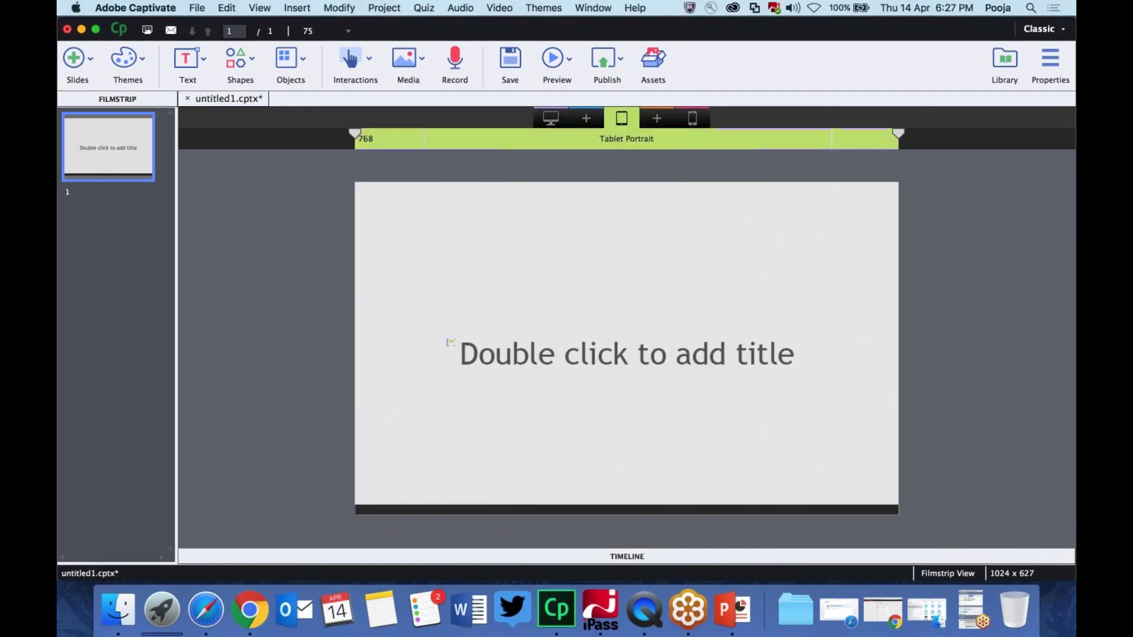
pyautogui.click(692, 118)
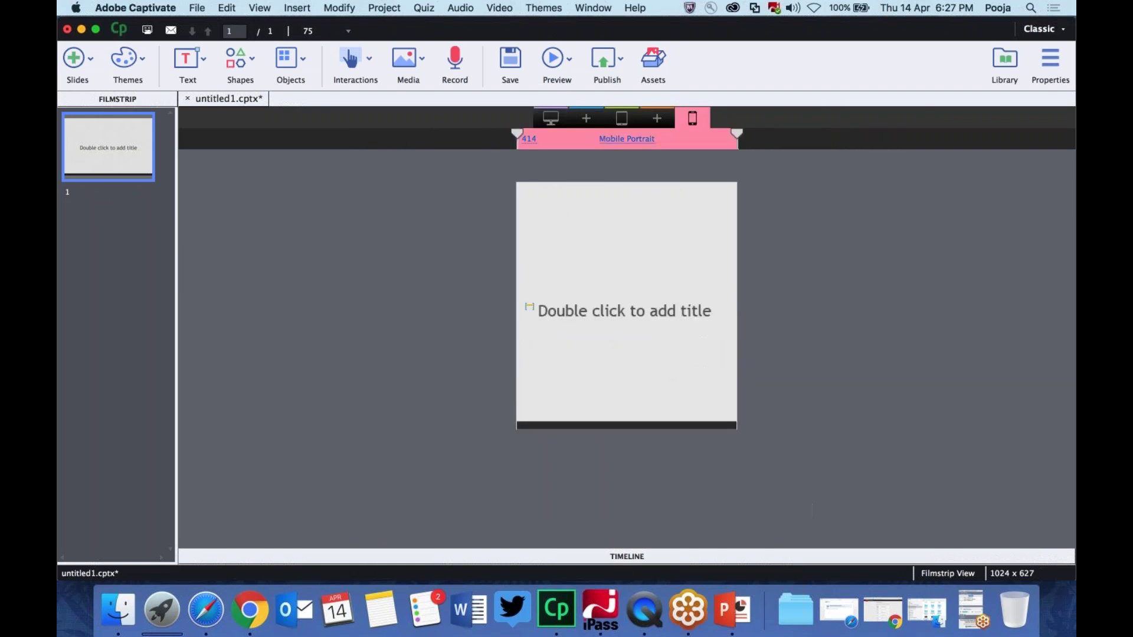
pyautogui.click(548, 120)
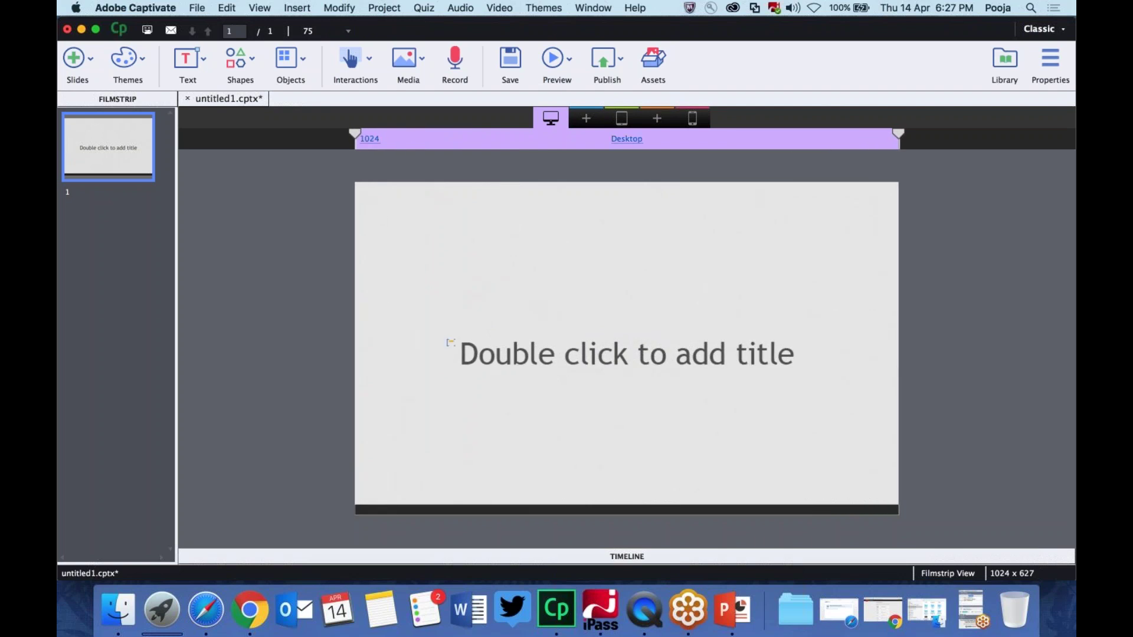
# Step: Add the two optional breakpoints, Custom Tablet and Custom Mobile, to the project and go back to the Desktop view
pyautogui.click(587, 120)
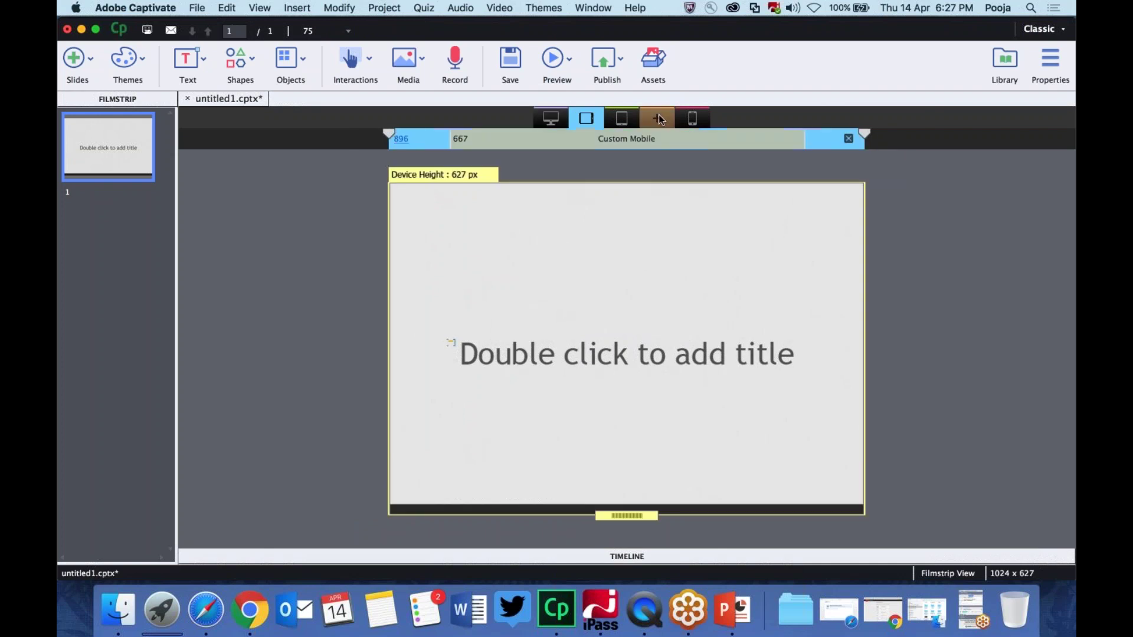
pyautogui.click(657, 118)
pyautogui.click(550, 118)
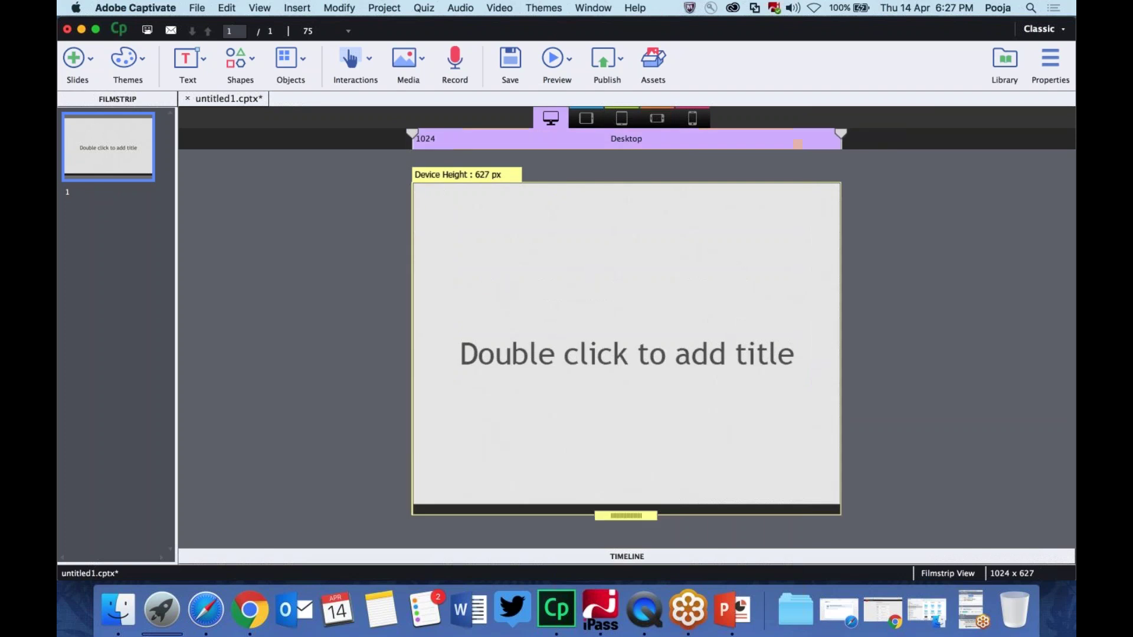
# Step: Review the title slide in the tablet and mobile breakpoints, including the custom ones, and return to Desktop
pyautogui.click(586, 118)
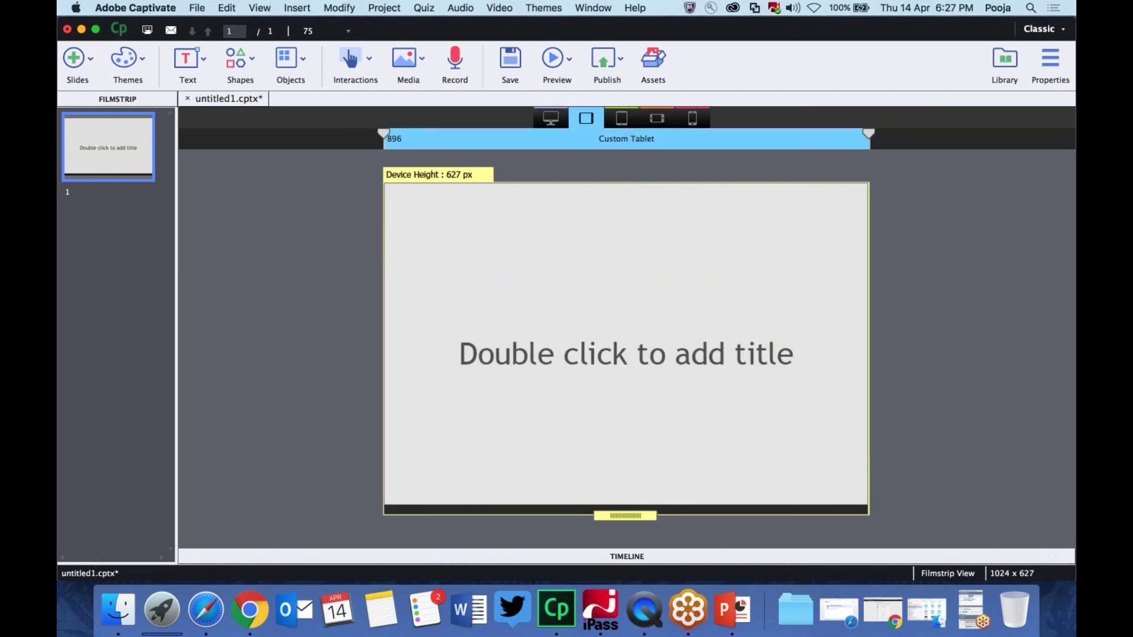
pyautogui.click(622, 118)
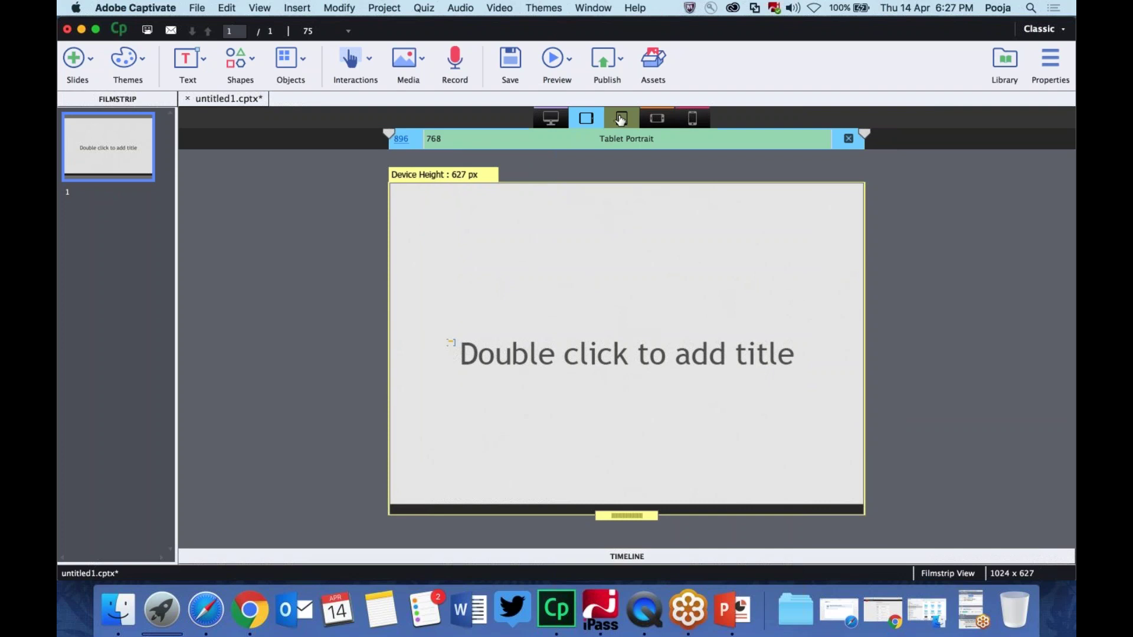
pyautogui.click(660, 119)
pyautogui.click(692, 120)
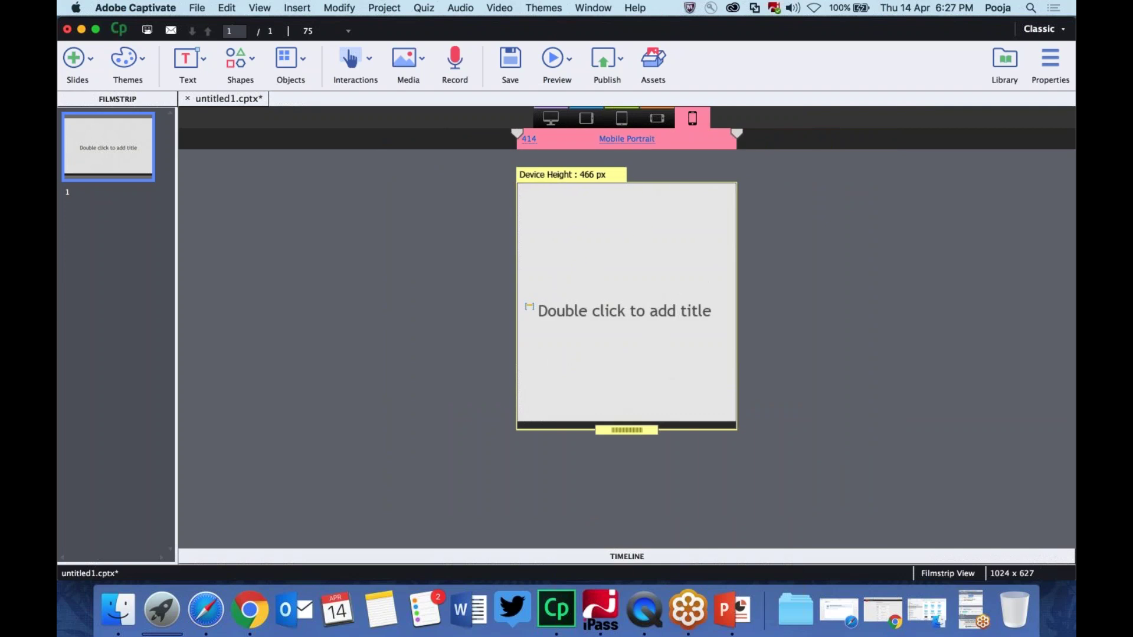
pyautogui.click(551, 118)
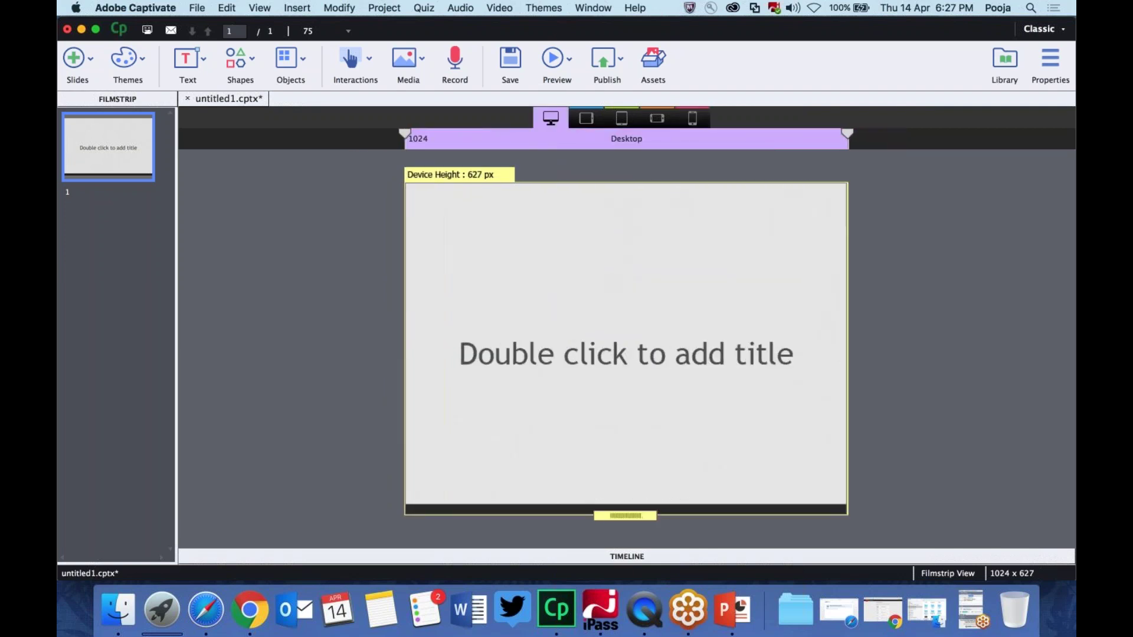
# Step: Delete the title placeholder from the slide
pyautogui.click(531, 355)
pyautogui.press('Delete')
pyautogui.press('Return')
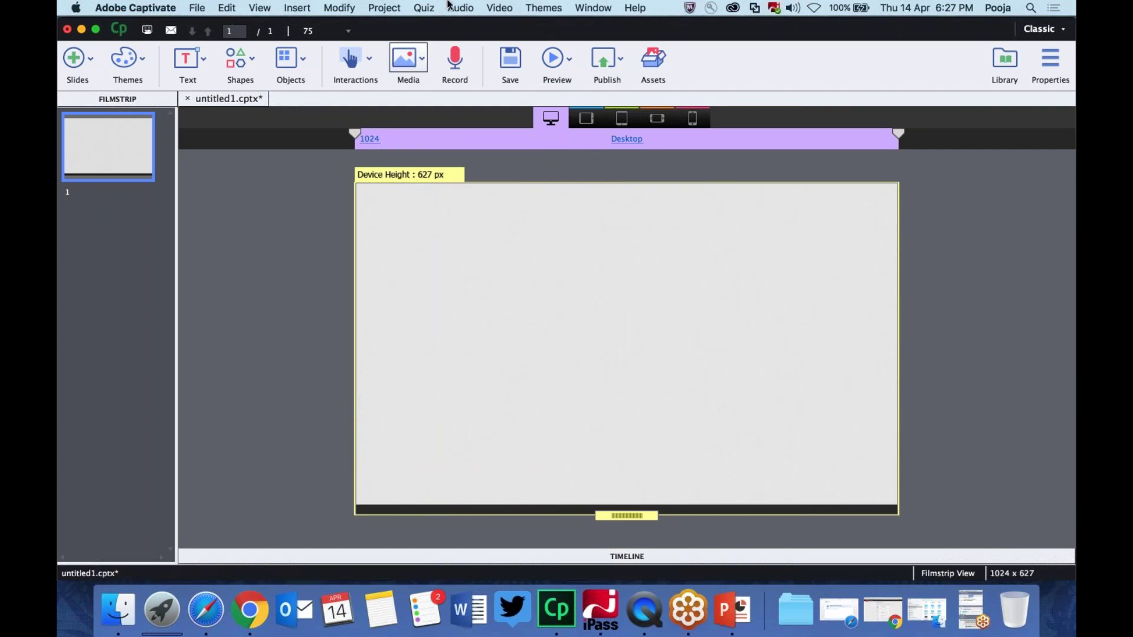
# Step: Insert the full-length toddler in the striped dress from the Assets characters onto the slide
pyautogui.click(407, 56)
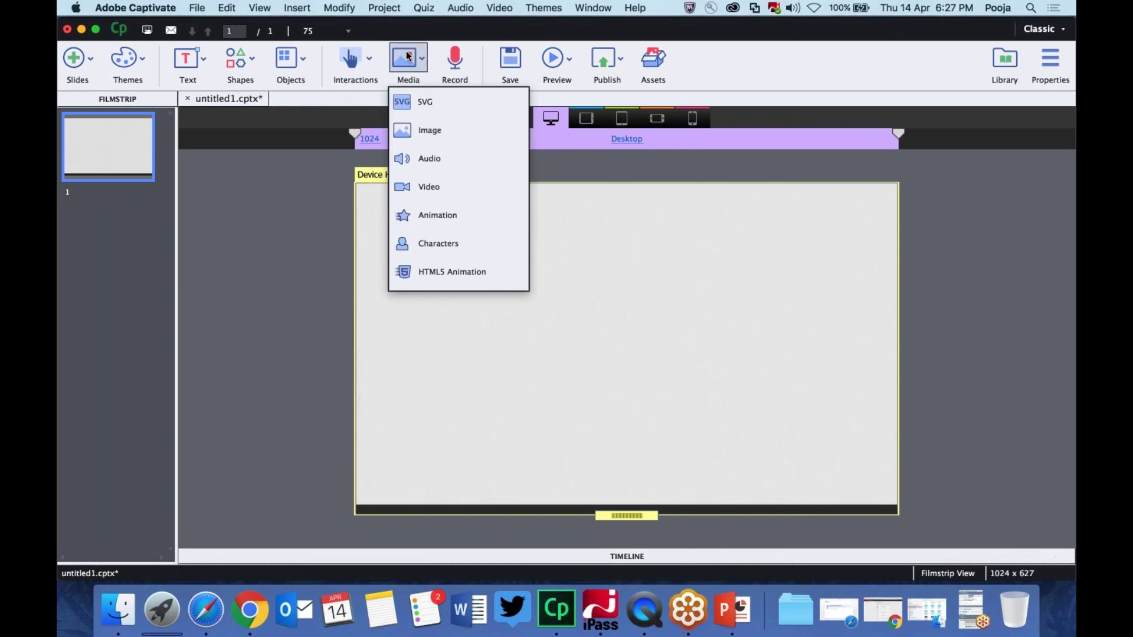
pyautogui.click(415, 242)
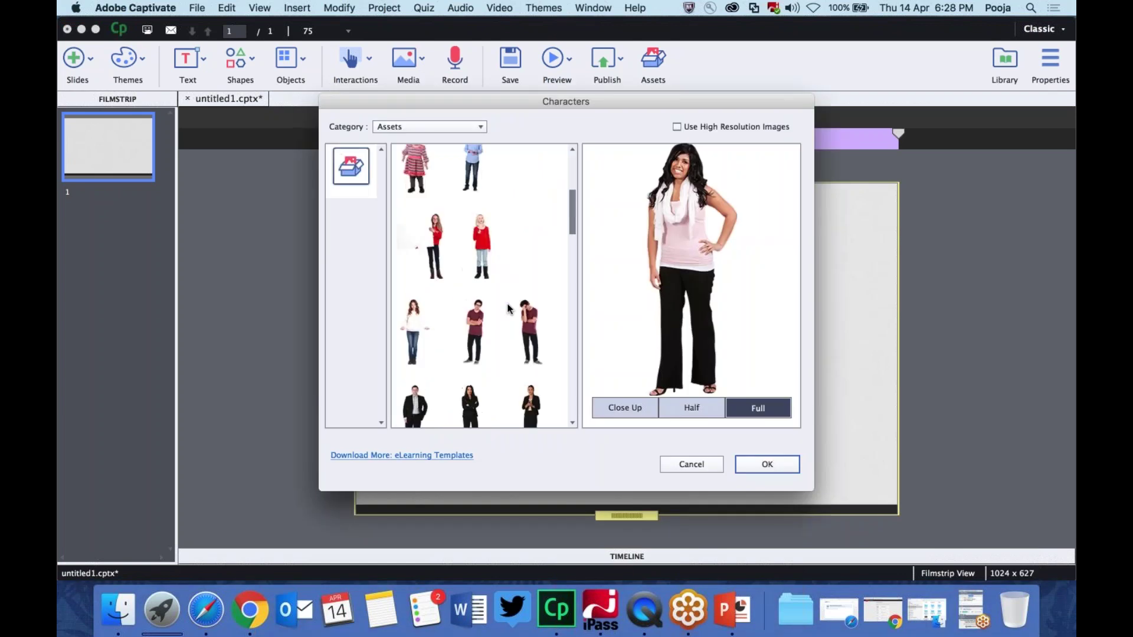
pyautogui.scroll(3, 506, 310)
pyautogui.click(431, 251)
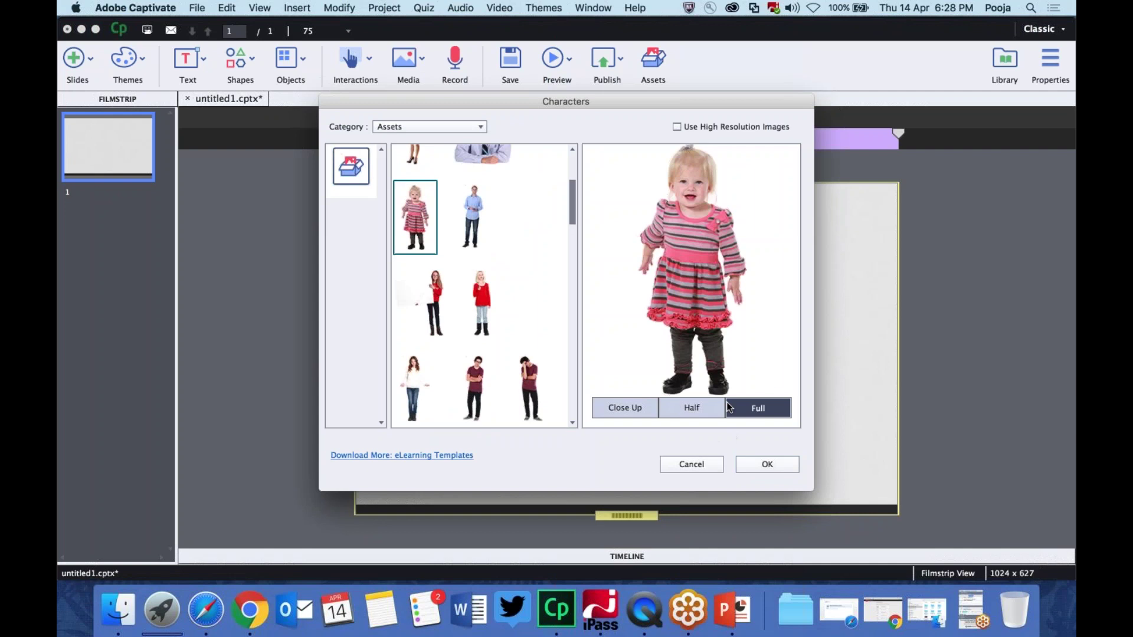
pyautogui.click(767, 464)
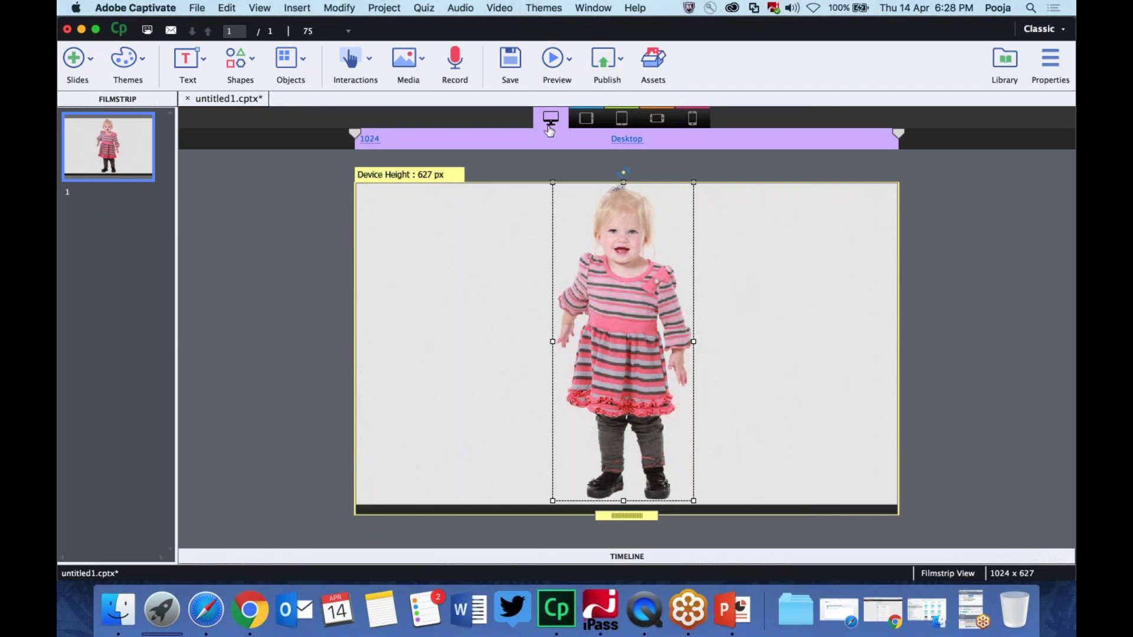
# Step: Examine how the toddler image scales and sits on the slide across all five device breakpoints, ending on Desktop
pyautogui.click(588, 118)
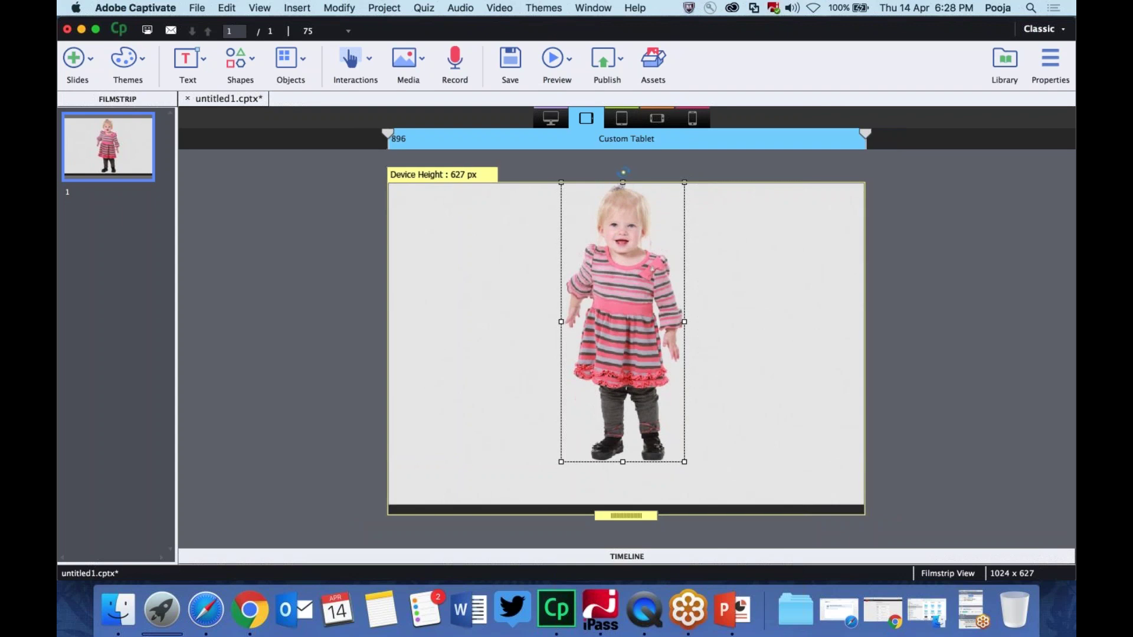
pyautogui.click(621, 118)
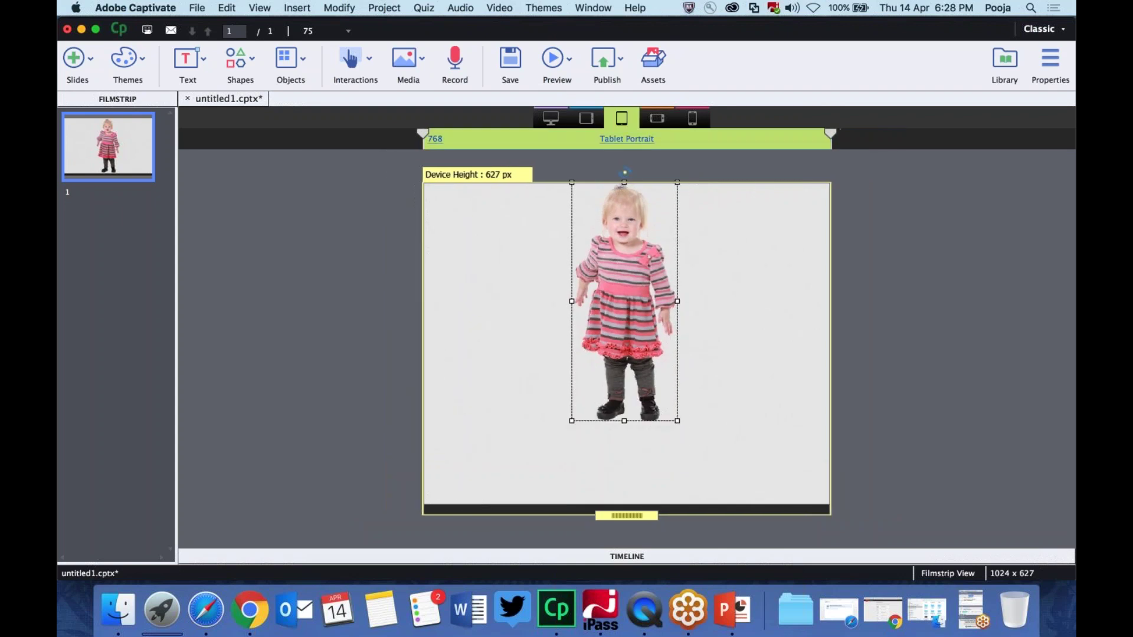
pyautogui.click(657, 118)
pyautogui.click(692, 118)
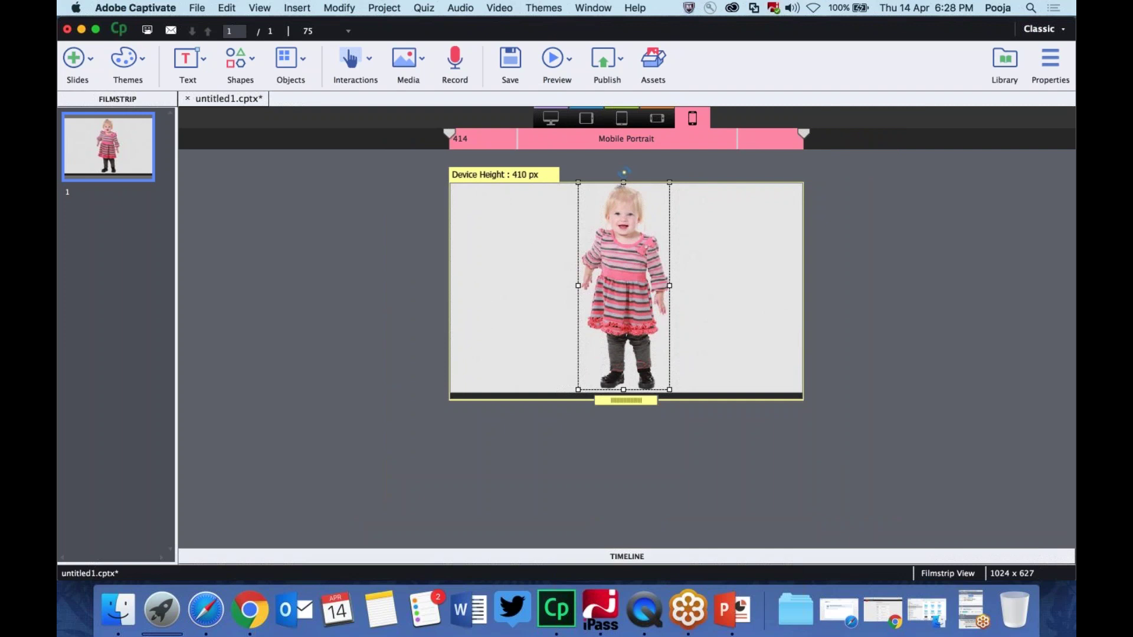
pyautogui.click(551, 118)
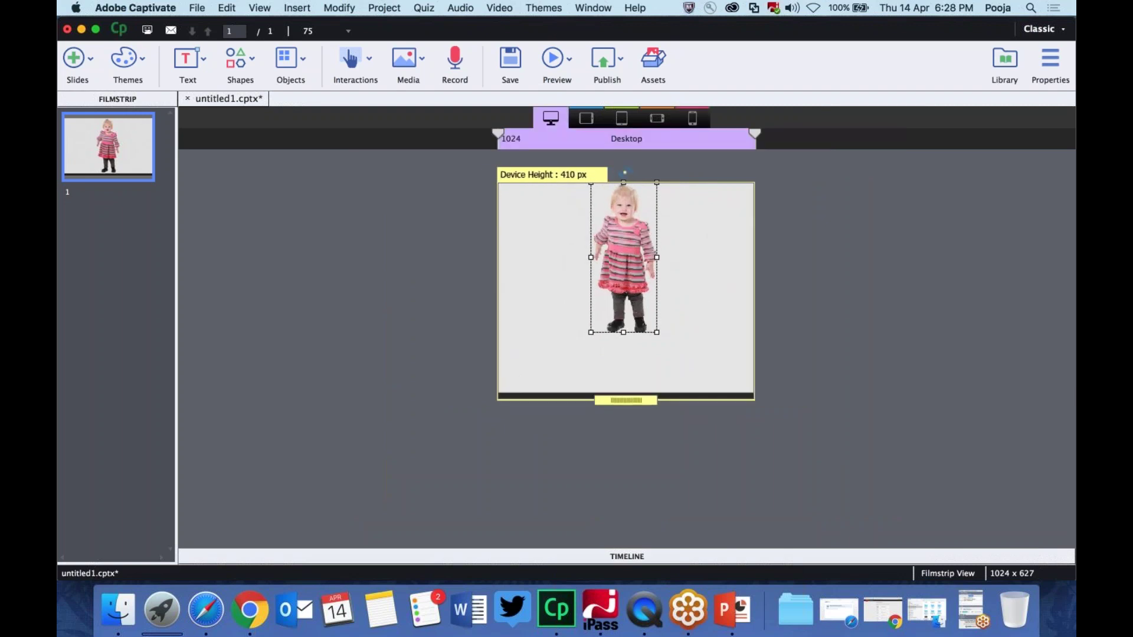
pyautogui.click(584, 119)
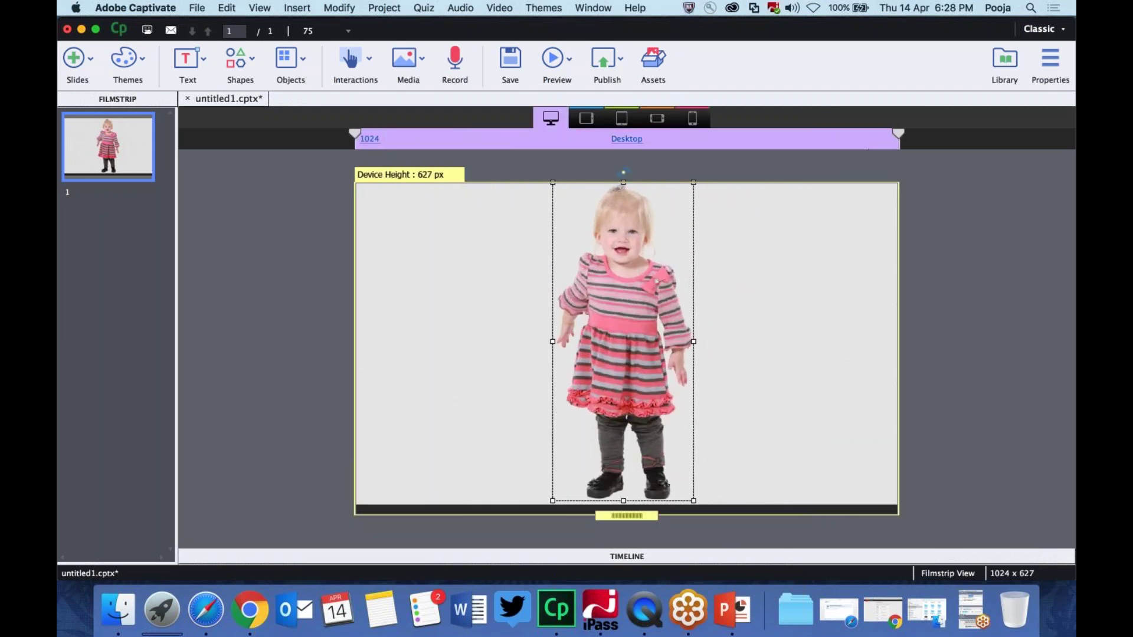
pyautogui.click(621, 118)
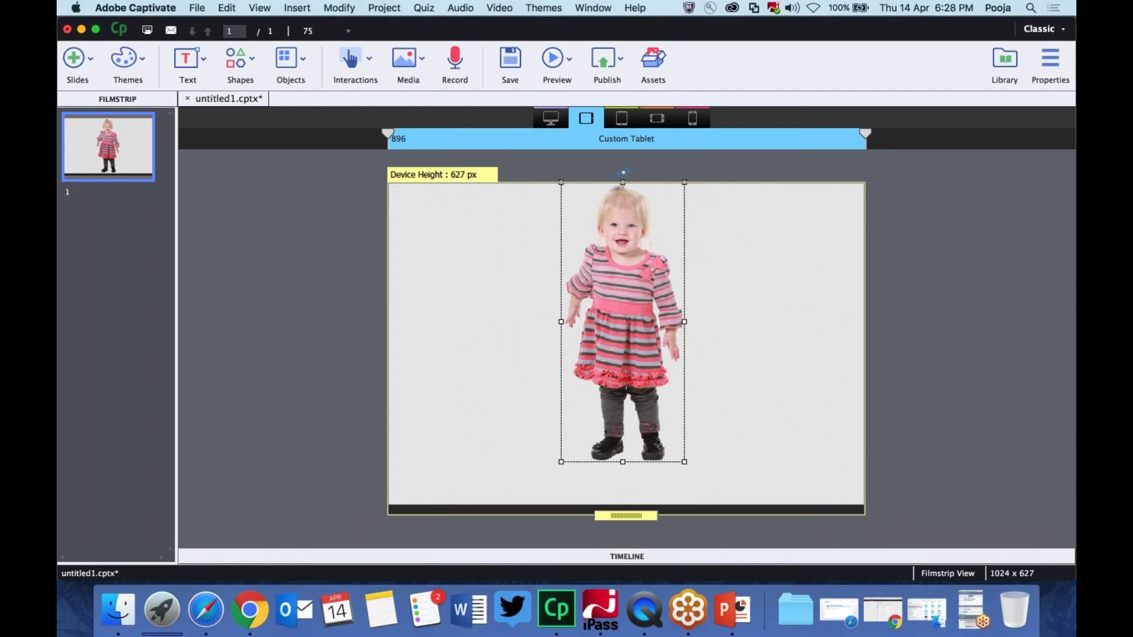
pyautogui.click(657, 118)
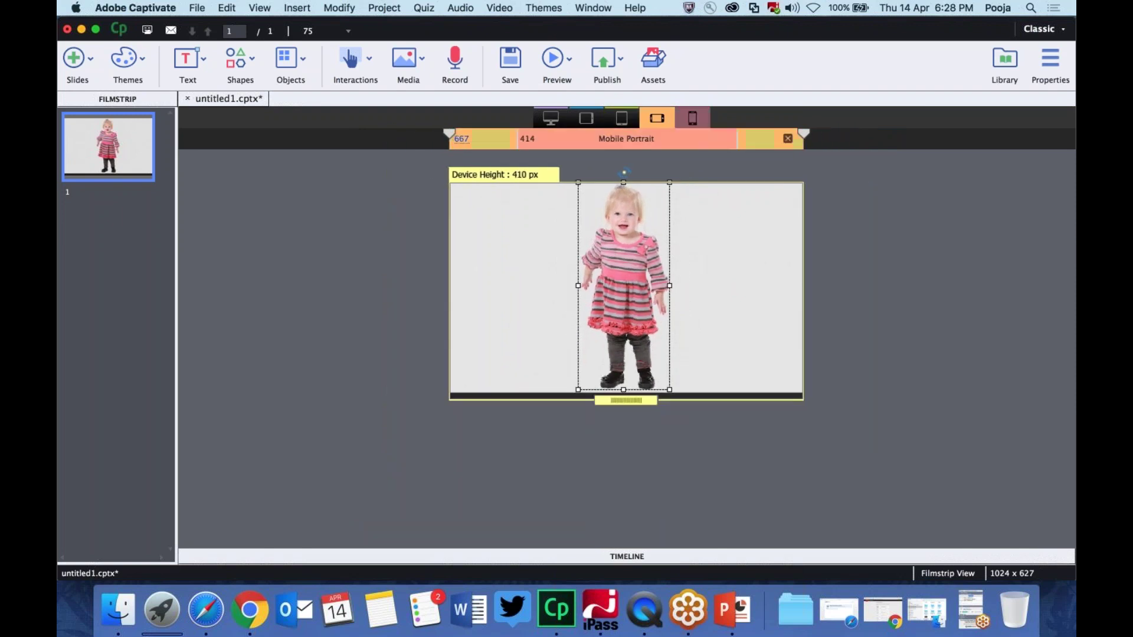
pyautogui.click(692, 118)
pyautogui.click(552, 118)
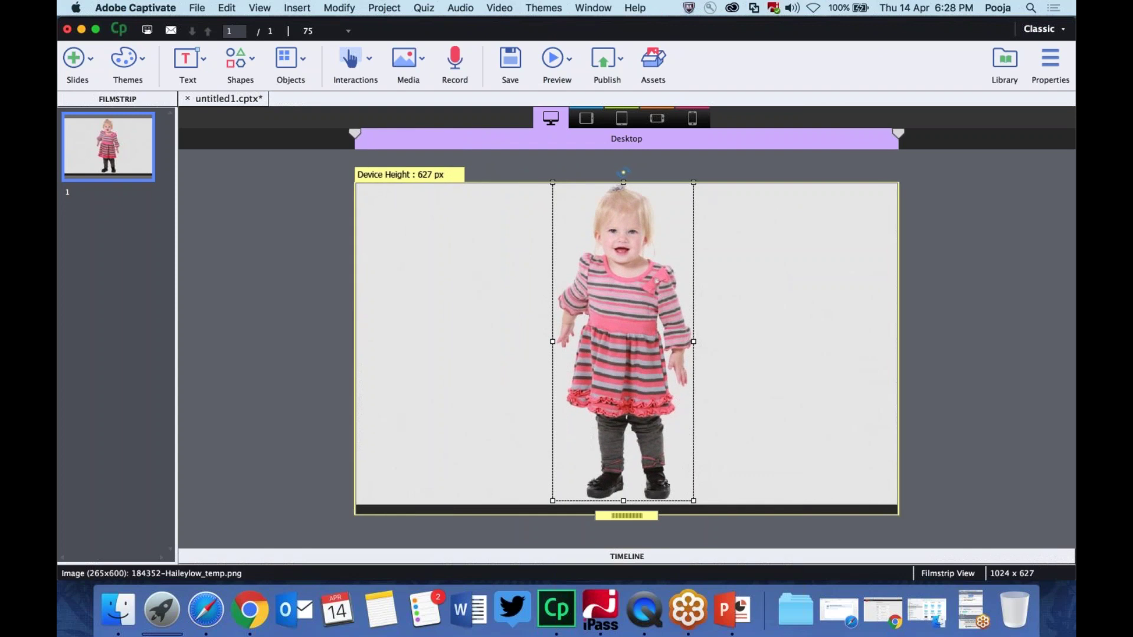
# Step: Set the toddler image's vertical position as a percentage from the bottom instead of from the top
pyautogui.click(1051, 62)
pyautogui.click(1040, 99)
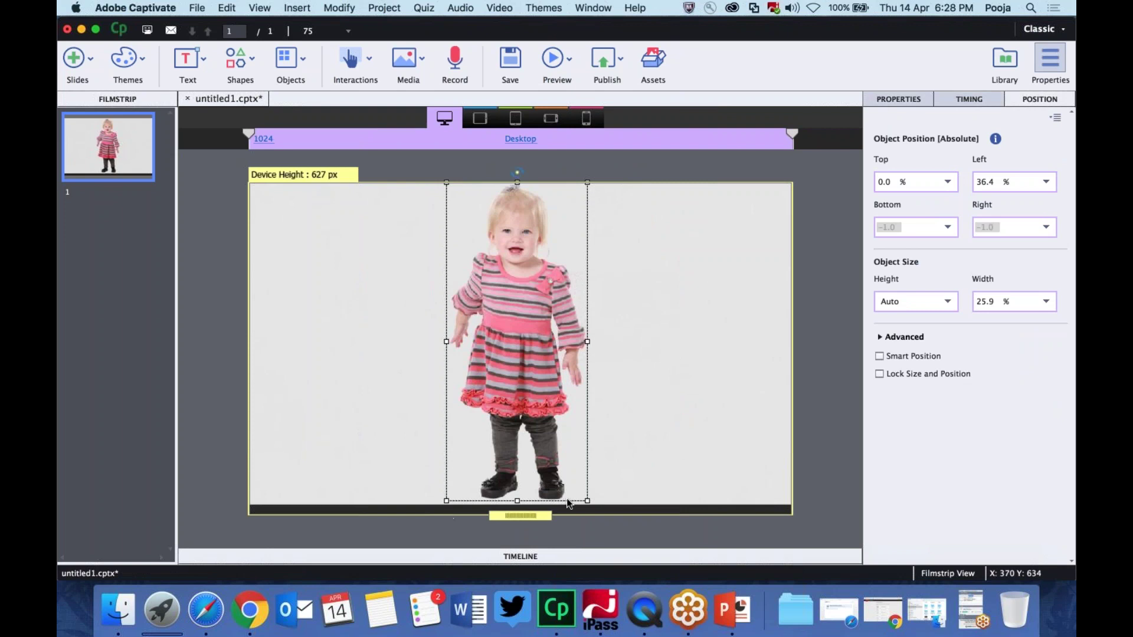
pyautogui.click(948, 228)
pyautogui.click(937, 254)
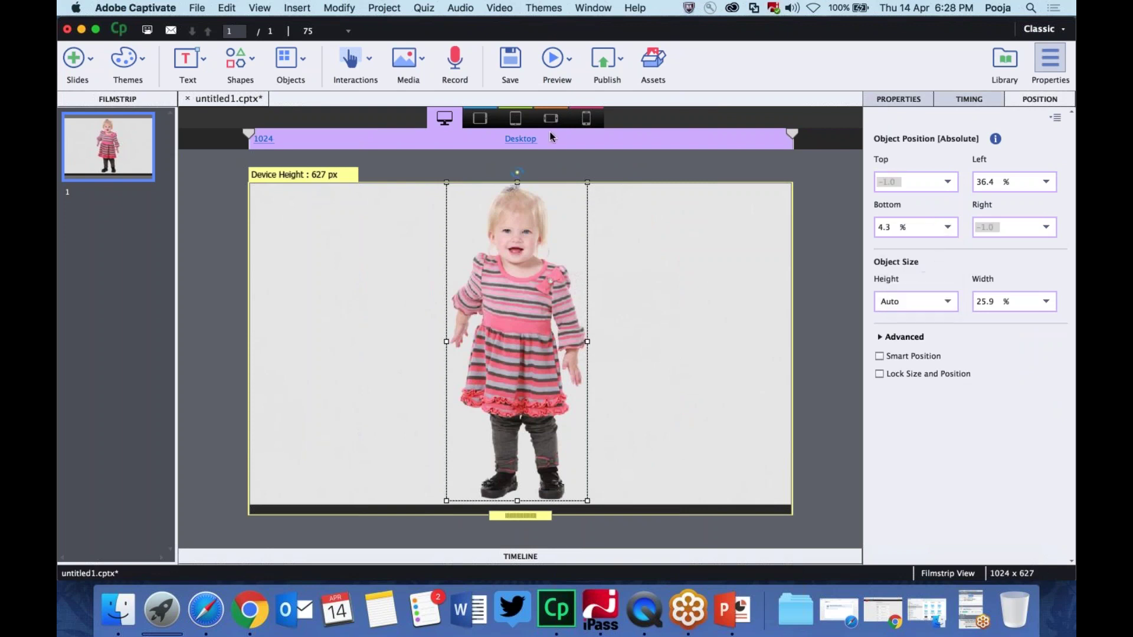
# Step: Check the bottom-anchored toddler image's placement in the tablet and mobile breakpoints, and return to Desktop
pyautogui.click(480, 119)
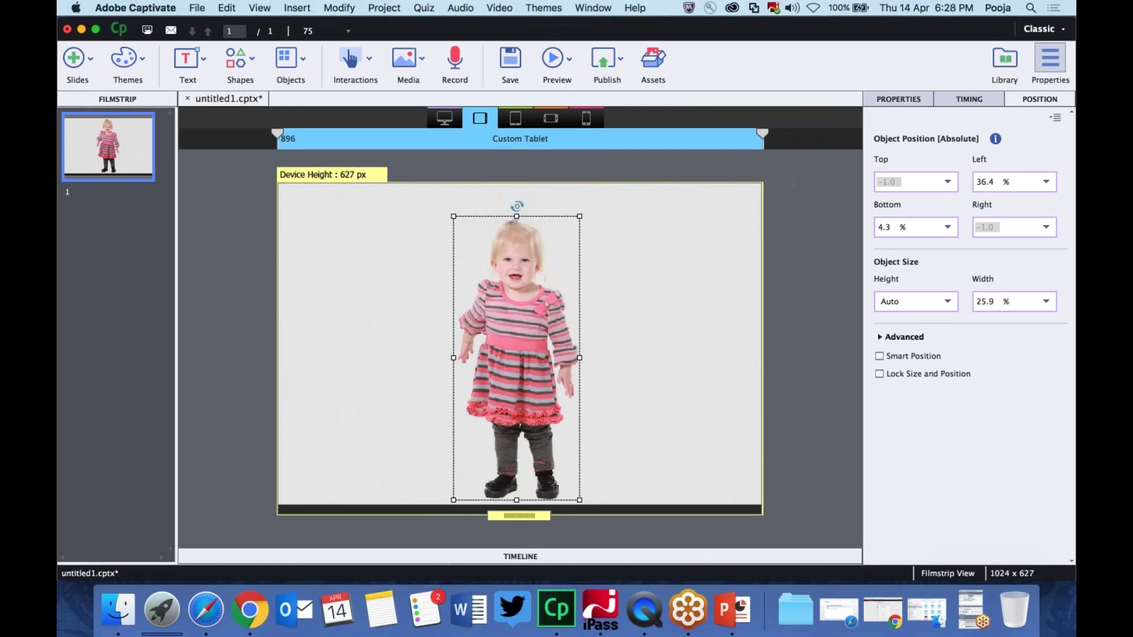
pyautogui.click(515, 118)
pyautogui.click(551, 118)
pyautogui.click(586, 119)
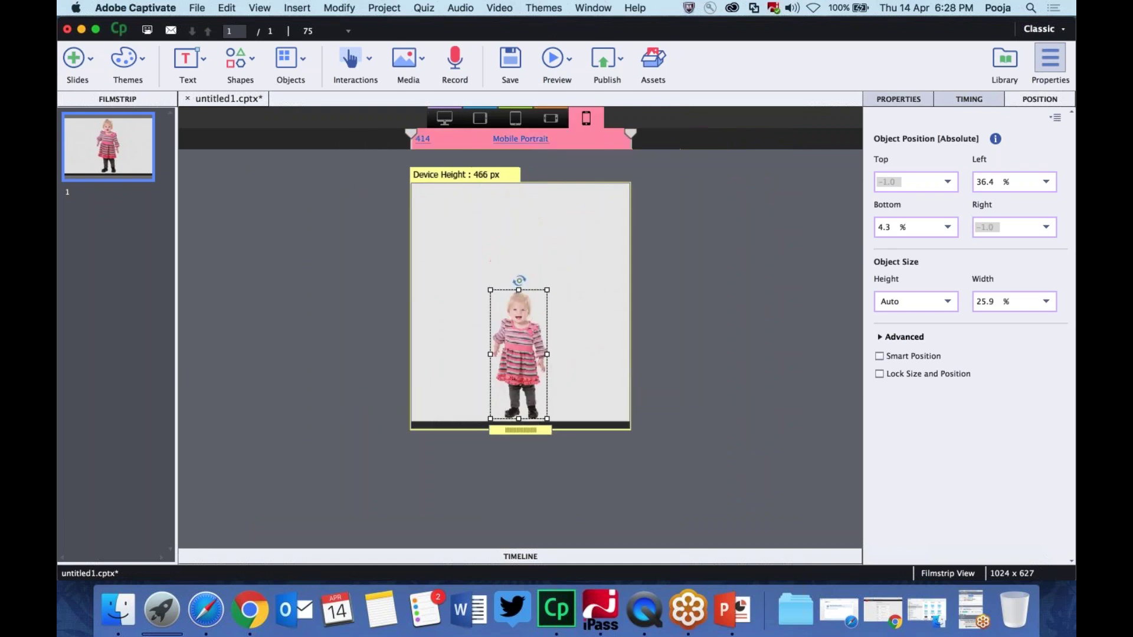
pyautogui.click(444, 118)
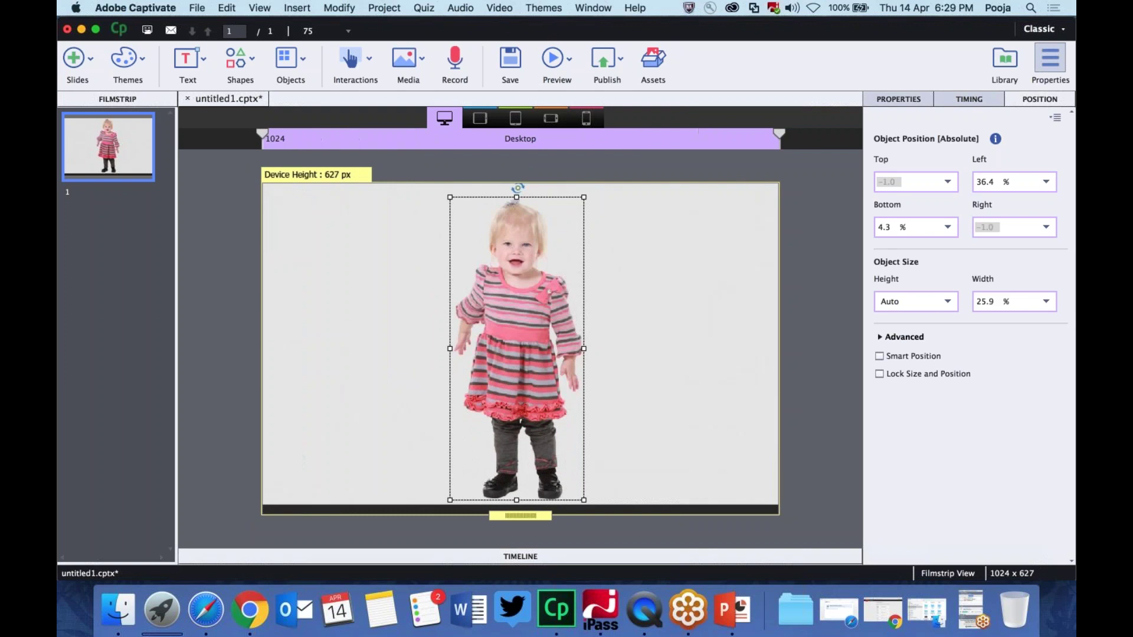
# Step: Switch to Finder and open Innovative Ideas.cptx from the 2_Responsive folder of Cp9_Exercise Files
pyautogui.click(121, 617)
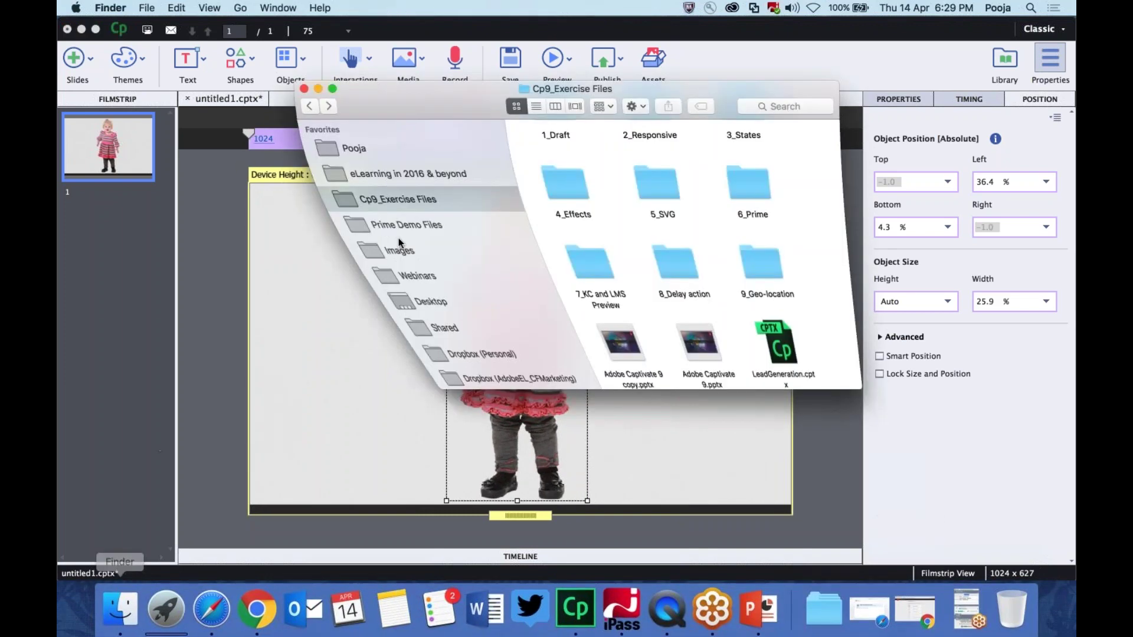
pyautogui.click(370, 155)
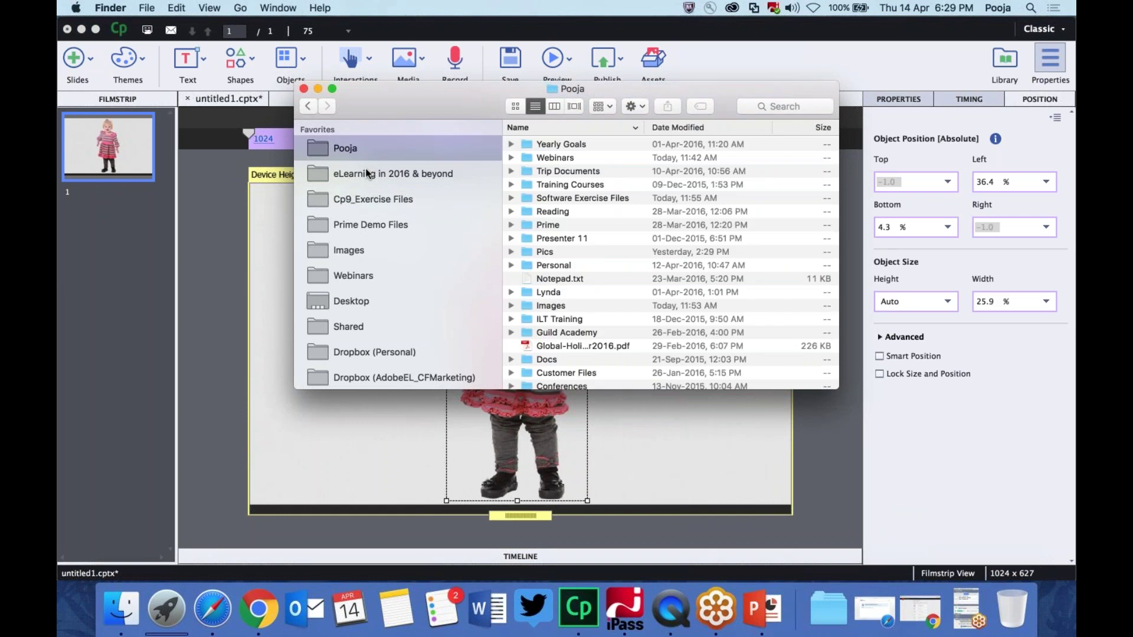
pyautogui.click(371, 199)
pyautogui.doubleClick(646, 154)
pyautogui.click(551, 152)
pyautogui.doubleClick(551, 153)
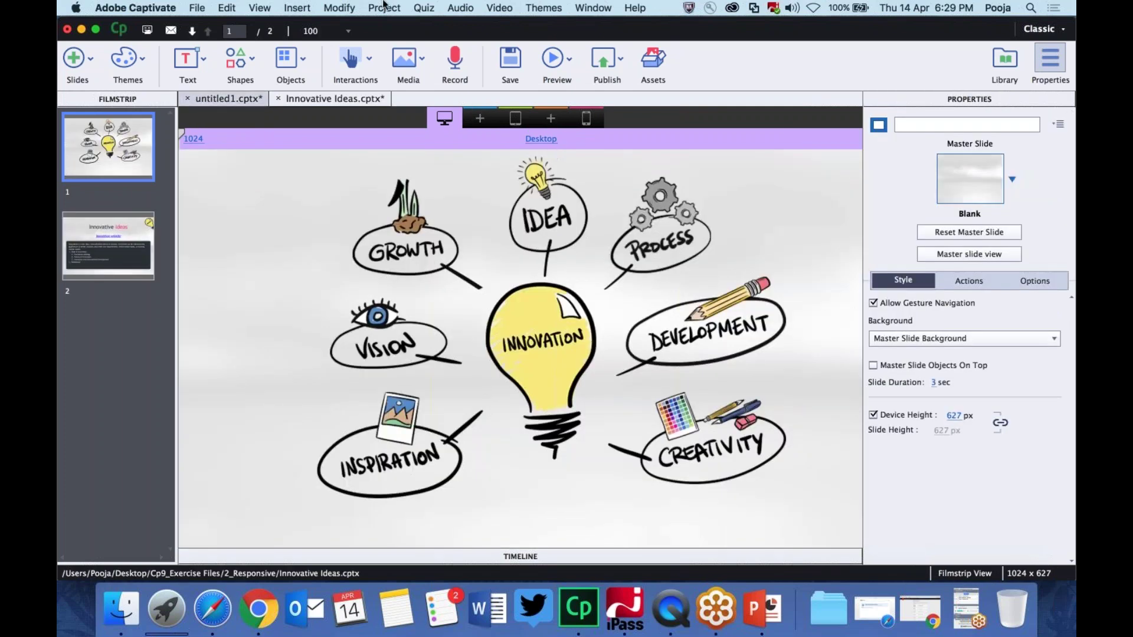
# Step: Examine both Innovative Ideas slides at 75% magnification across the Desktop, Tablet Portrait and Mobile Portrait breakpoints, ending on Desktop
pyautogui.click(331, 31)
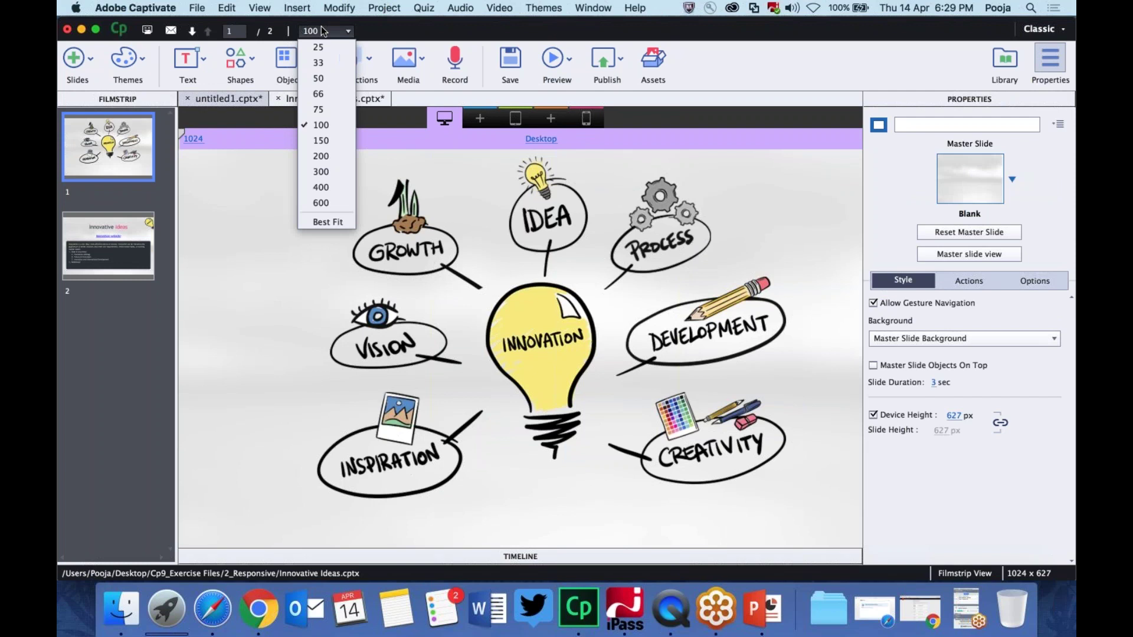
pyautogui.click(321, 109)
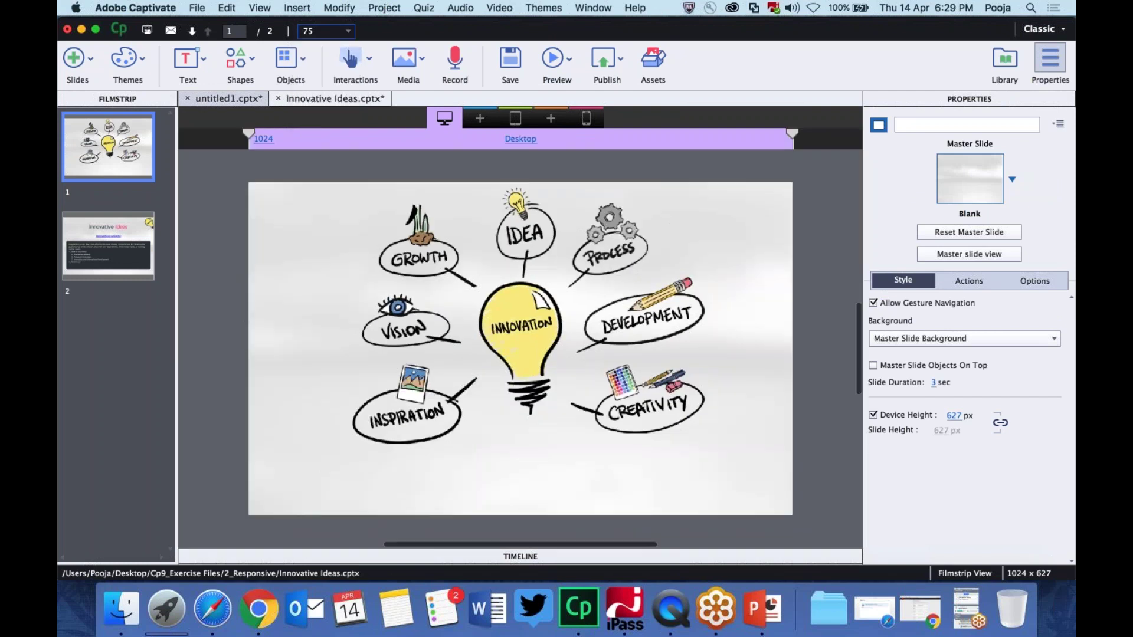
pyautogui.click(515, 118)
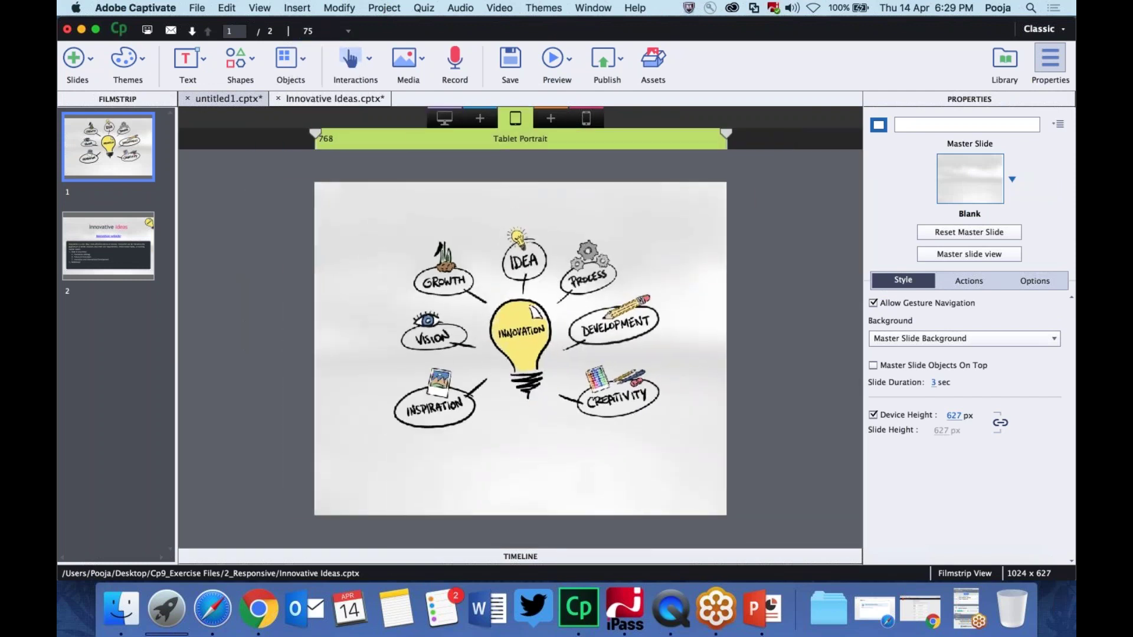
pyautogui.click(586, 118)
pyautogui.click(133, 248)
pyautogui.click(515, 118)
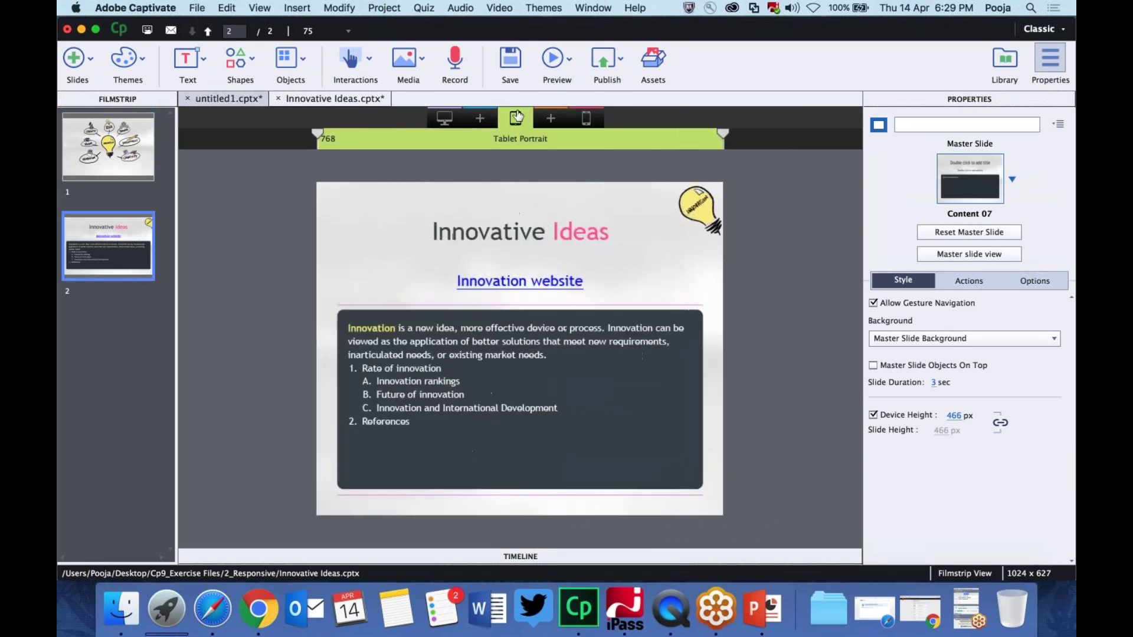
pyautogui.click(454, 118)
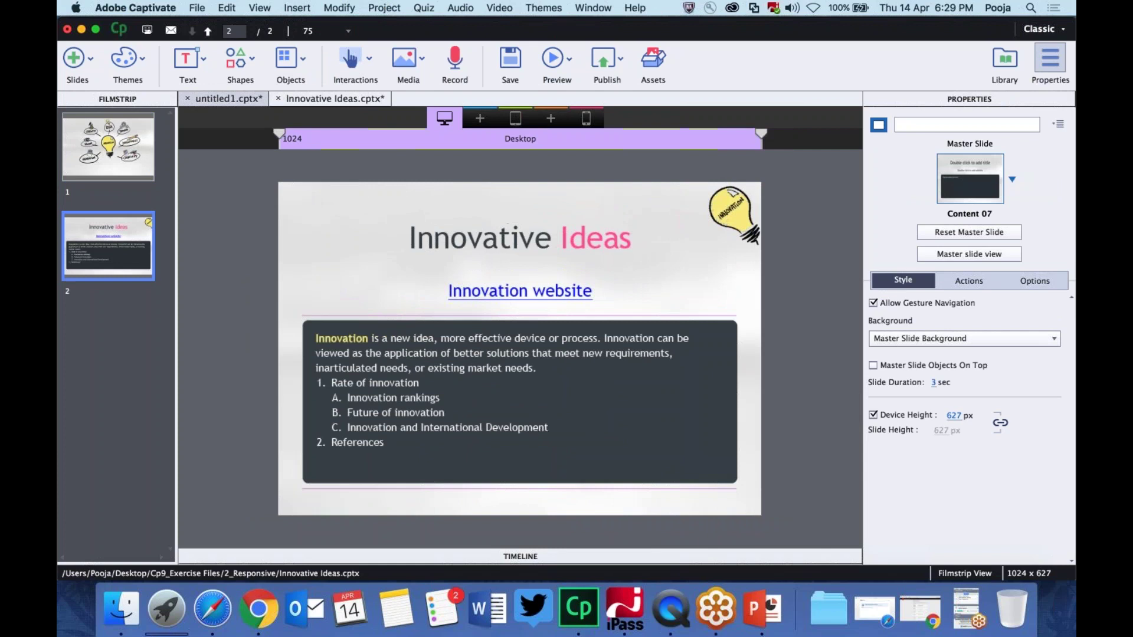
pyautogui.click(439, 114)
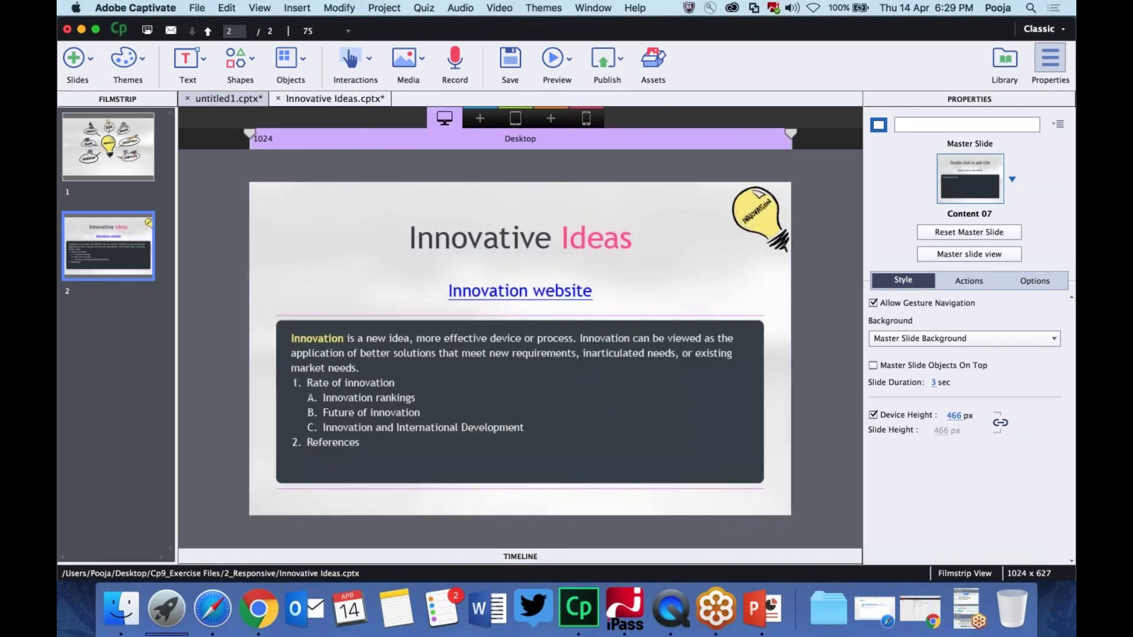
# Step: Preview the Innovative Ideas project in the browser, then pause playback and rewind to the first slide
pyautogui.click(561, 59)
pyautogui.click(583, 188)
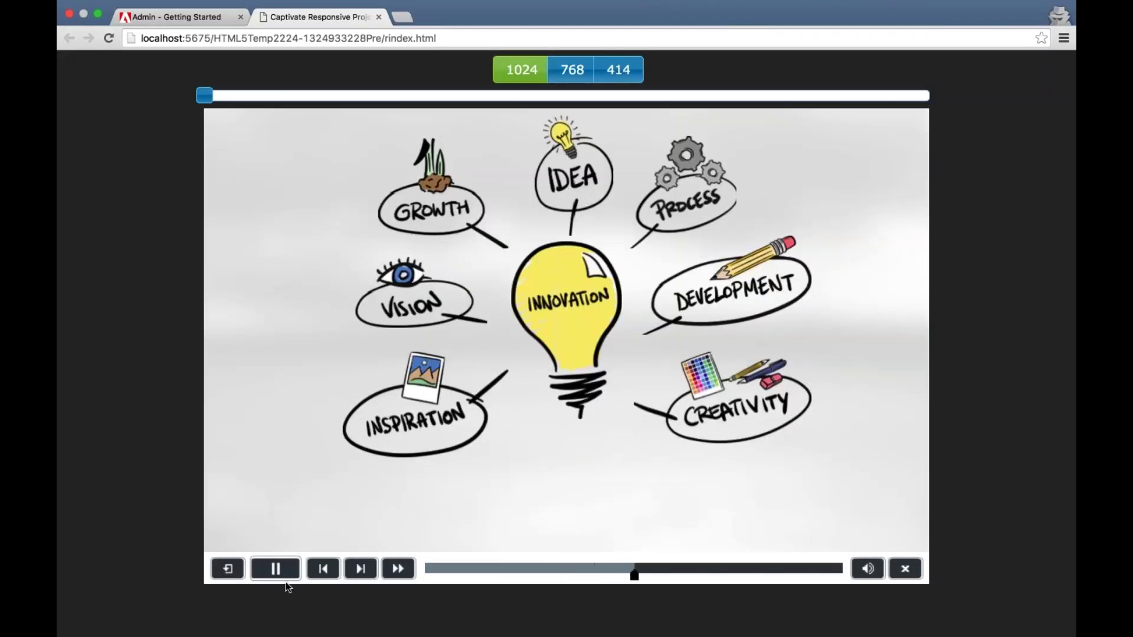
pyautogui.click(275, 569)
pyautogui.click(323, 568)
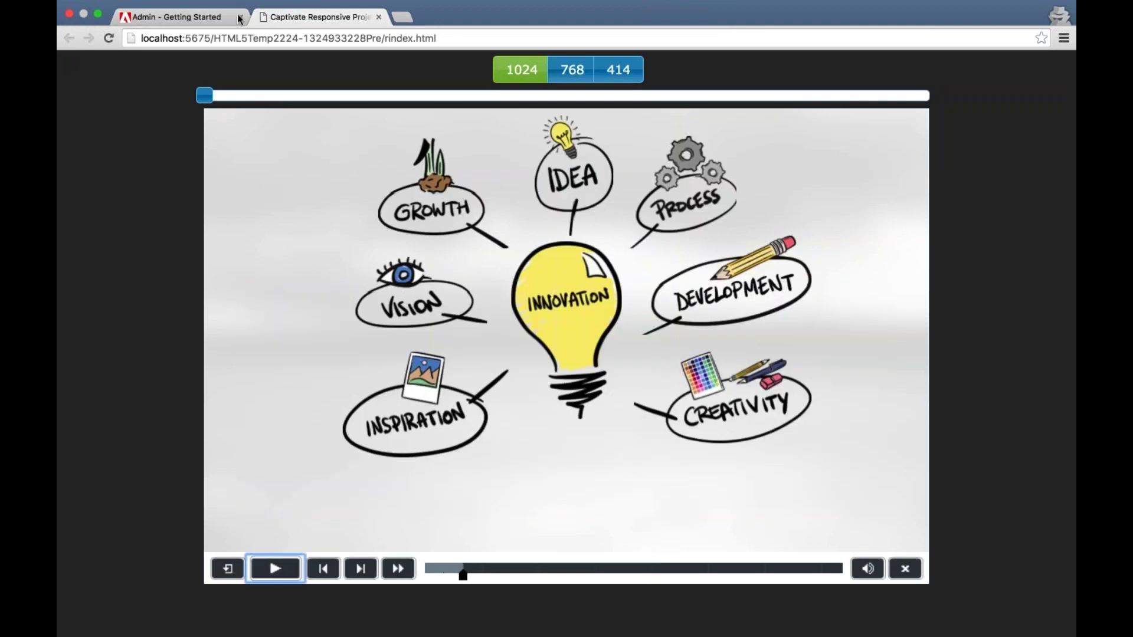
# Step: Compare the previewed innovation diagram at the 768, 414 and 1024 device widths, ending on 1024
pyautogui.click(577, 71)
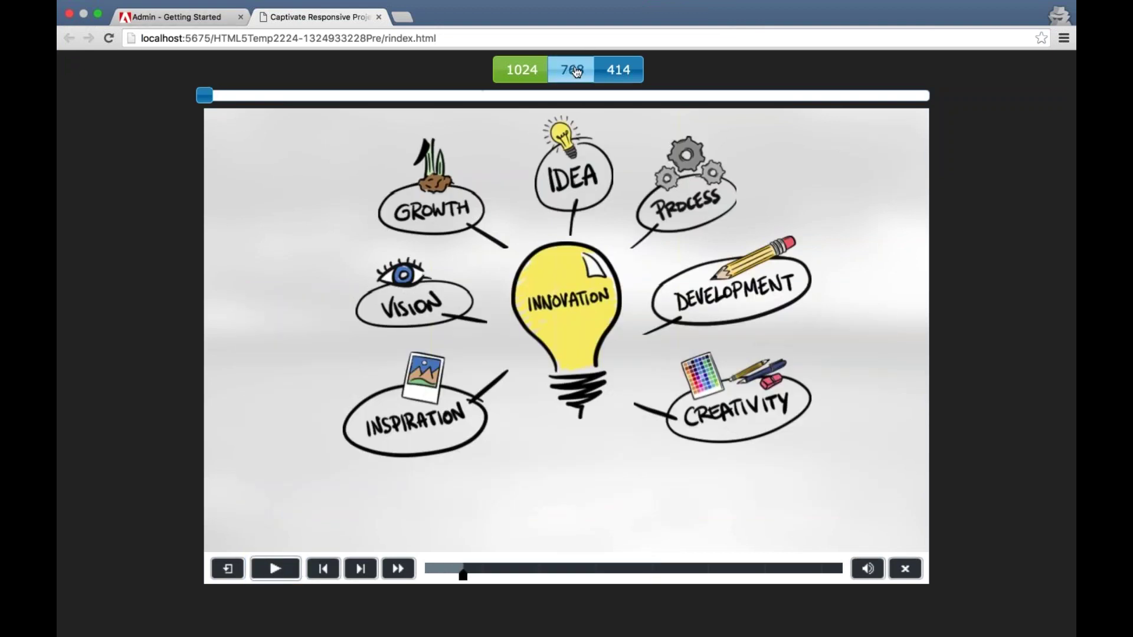
pyautogui.click(576, 71)
pyautogui.click(618, 69)
pyautogui.click(571, 70)
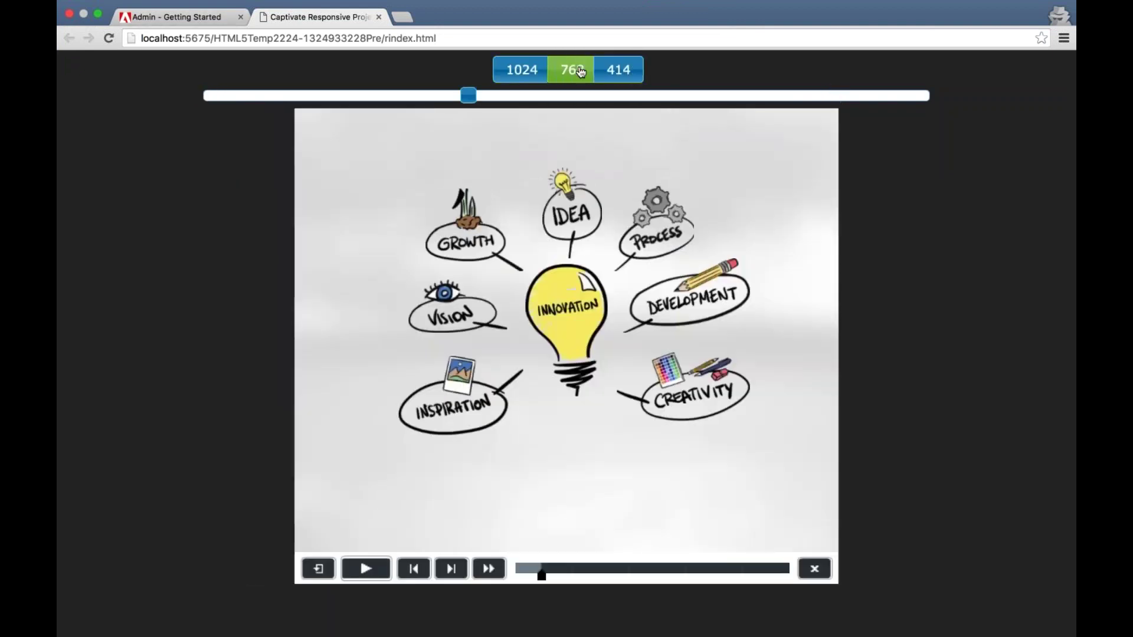
pyautogui.click(513, 71)
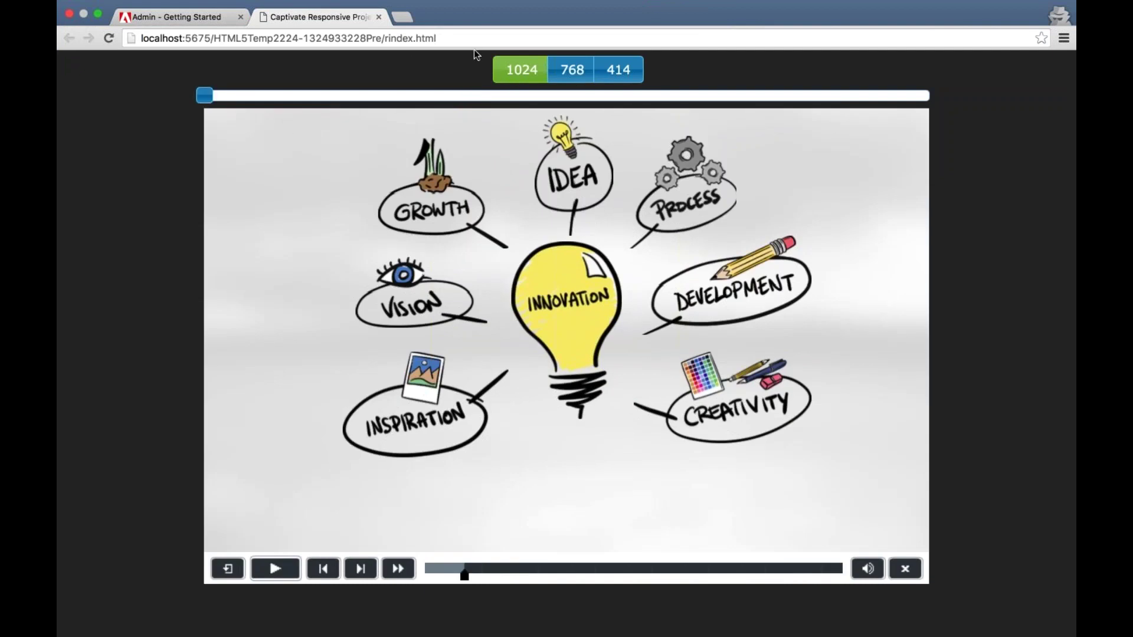
# Step: Examine how the previewed slides adapt as the preview width shrinks gradually from 1024 to 414, and close the preview
pyautogui.click(205, 95)
pyautogui.moveTo(233, 103); pyautogui.dragTo(845, 89)
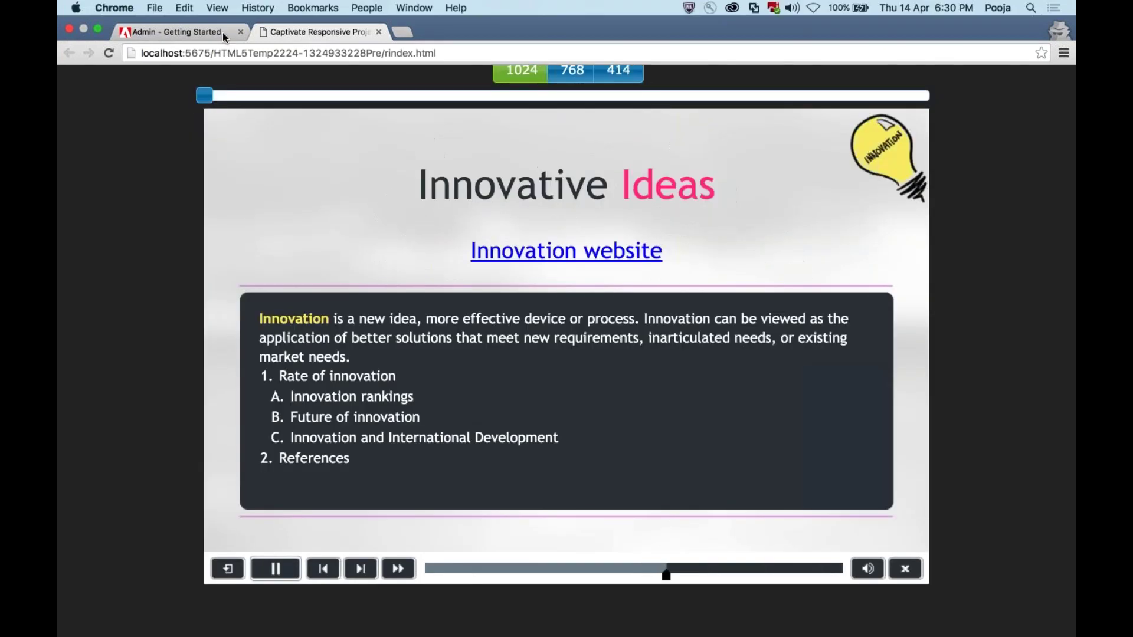
pyautogui.moveTo(247, 101)
pyautogui.moveTo(247, 101); pyautogui.dragTo(1004, 316)
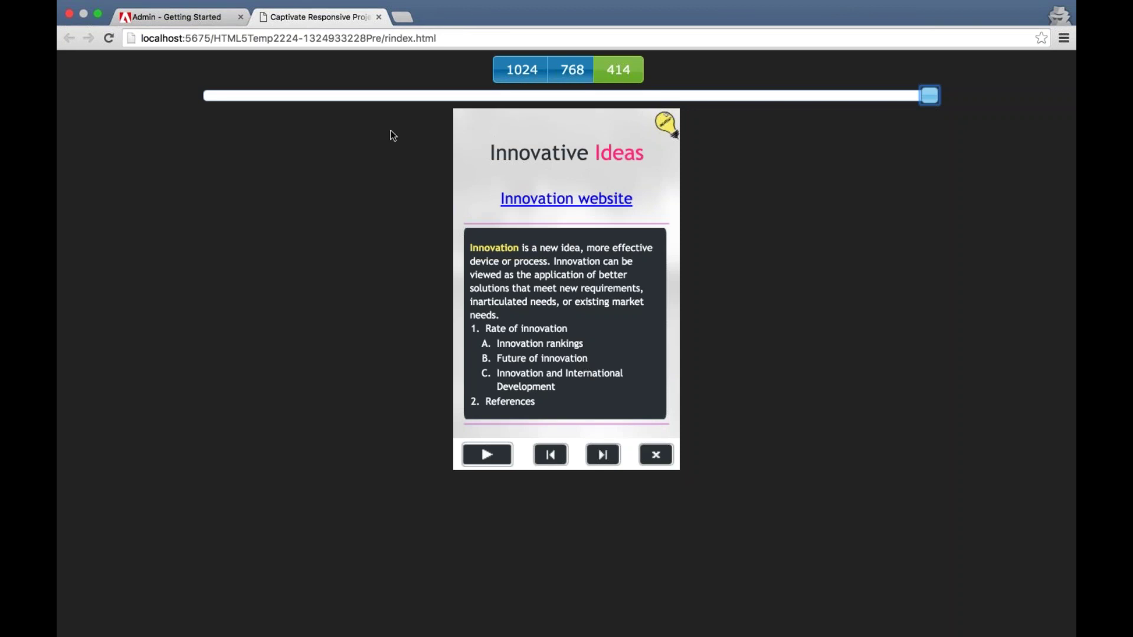
pyautogui.click(379, 17)
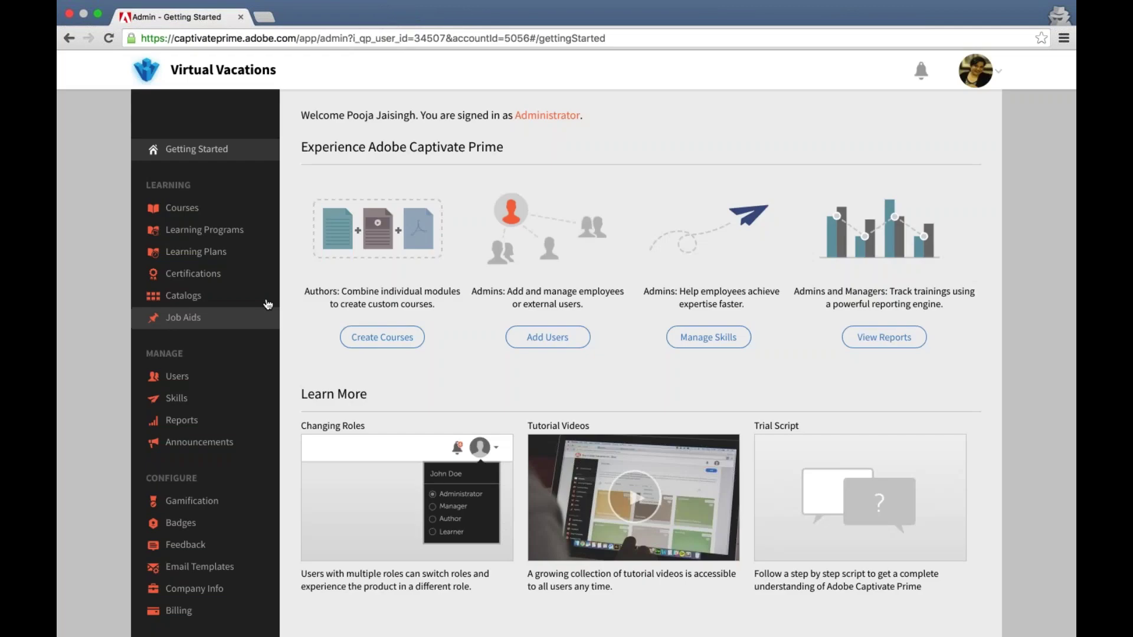
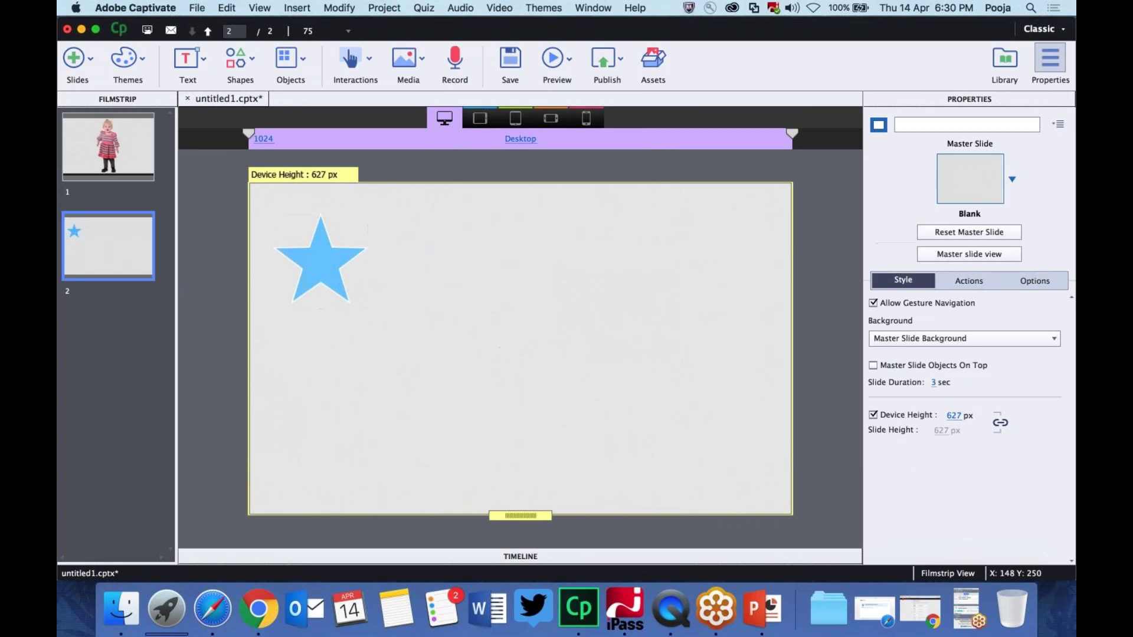
# Step: Start applying an effect to the blue star on slide 2 and list the Motion Path effects
pyautogui.rightClick(324, 258)
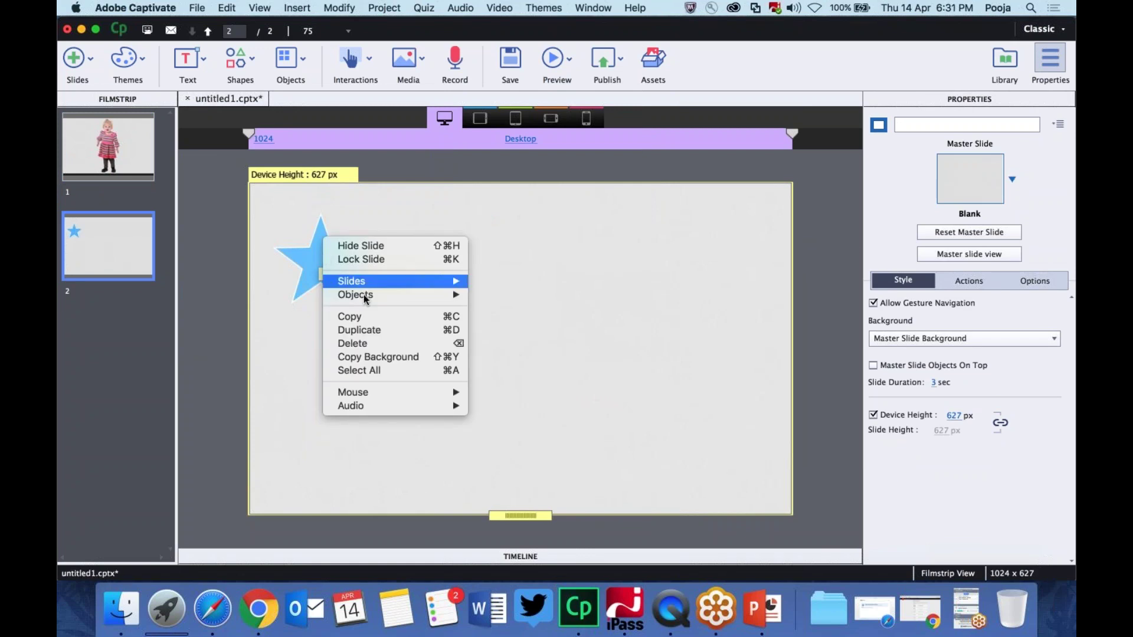
pyautogui.click(289, 333)
pyautogui.click(321, 259)
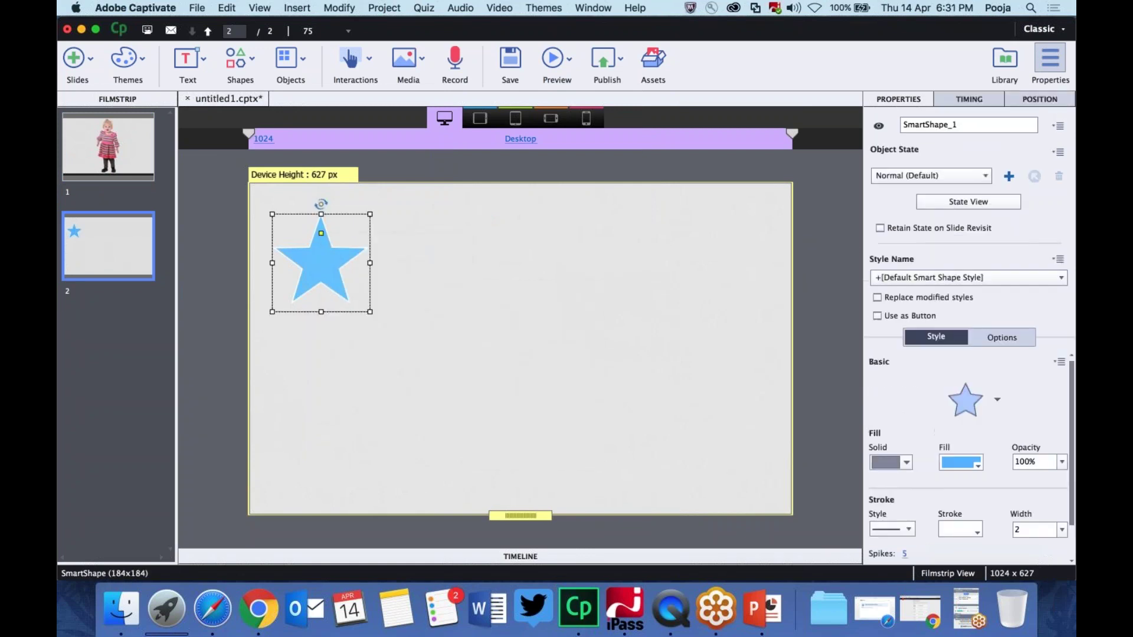
pyautogui.rightClick(309, 243)
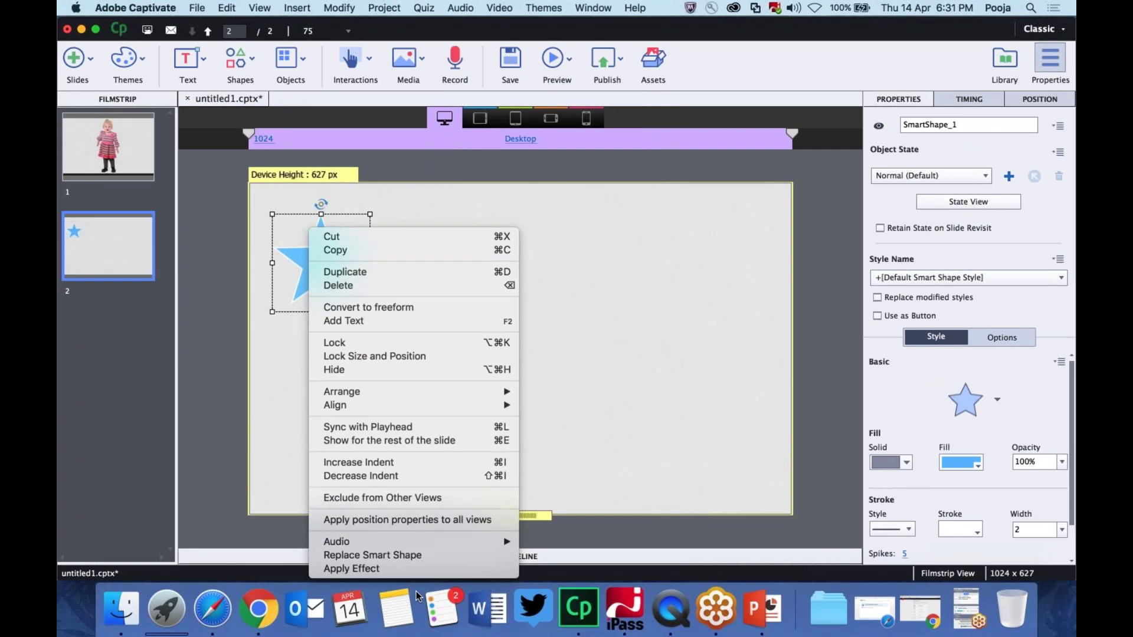
pyautogui.click(410, 570)
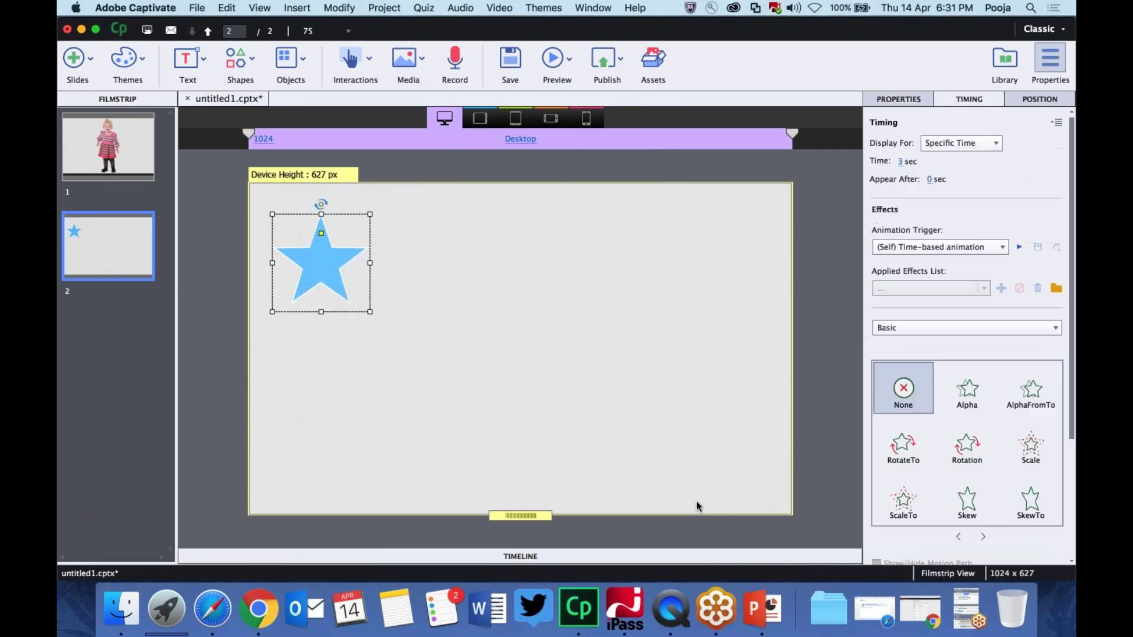
pyautogui.click(963, 326)
pyautogui.click(913, 396)
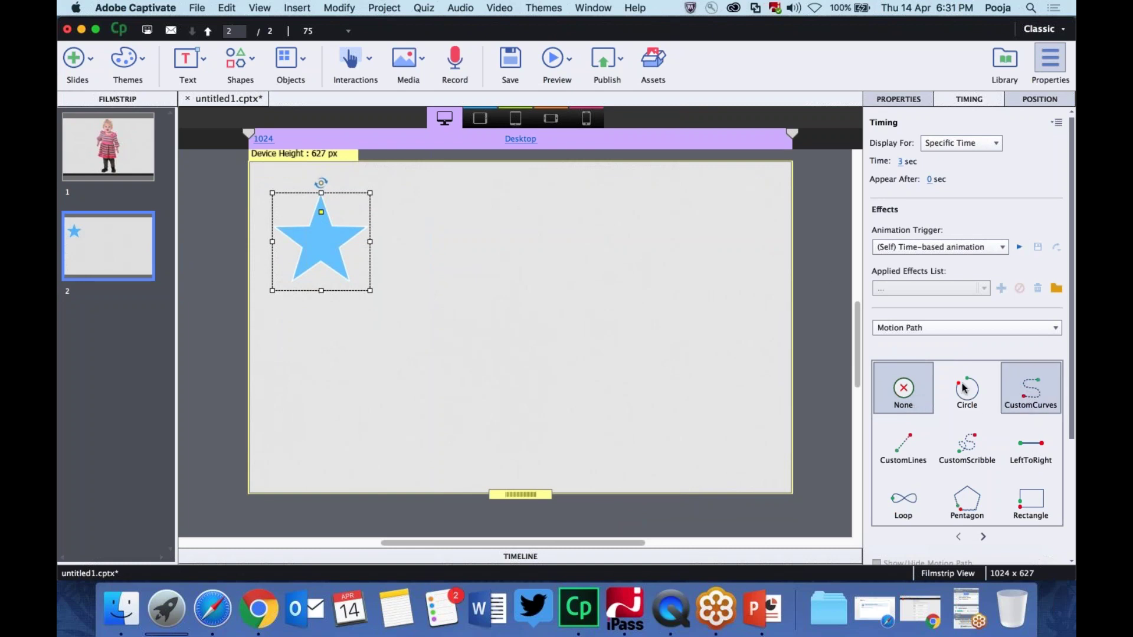
# Step: Apply a CustomCurves motion path to the star, zigzagging through seven turning points and ending near the slide's upper right edge
pyautogui.click(962, 388)
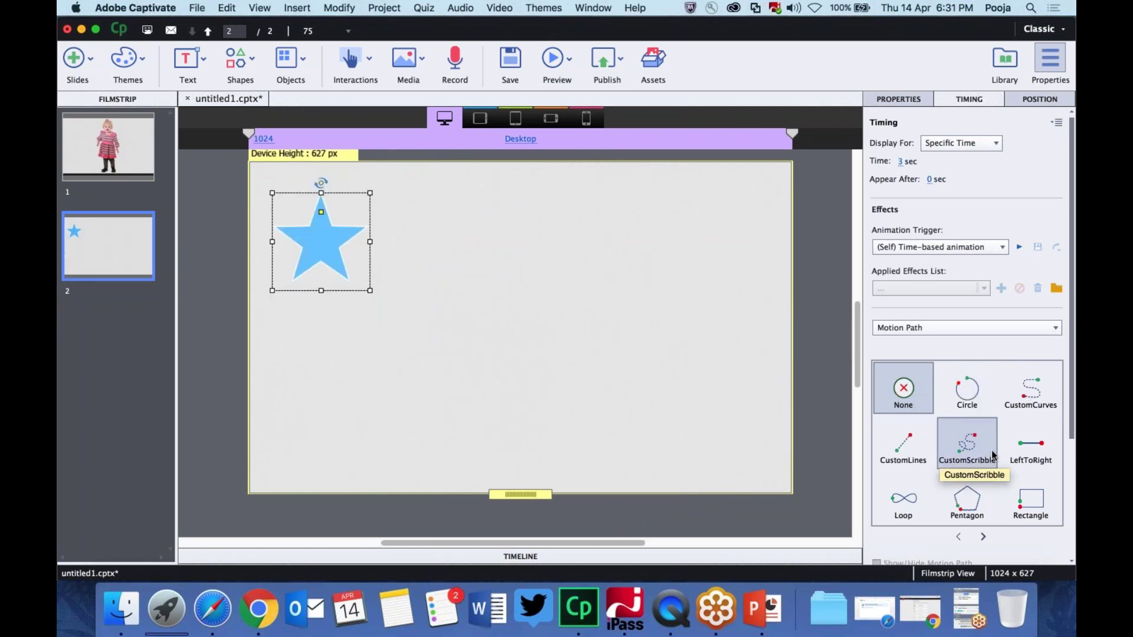
pyautogui.click(1032, 393)
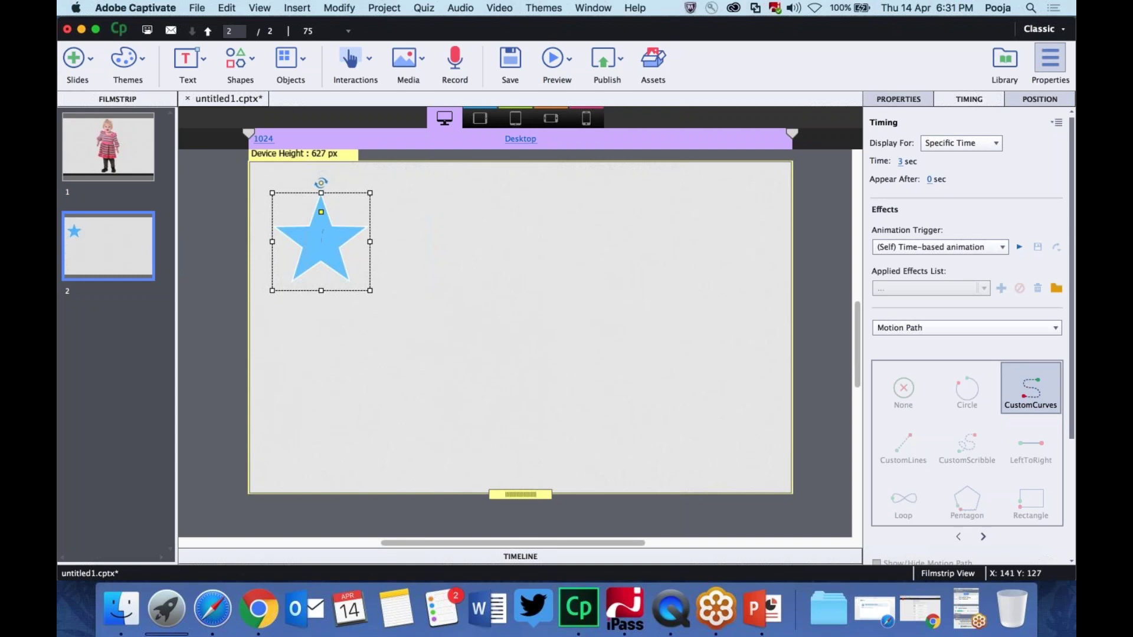
pyautogui.click(436, 191)
pyautogui.click(354, 448)
pyautogui.click(515, 257)
pyautogui.click(521, 447)
pyautogui.click(646, 186)
pyautogui.click(669, 450)
pyautogui.click(727, 173)
pyautogui.doubleClick(764, 252)
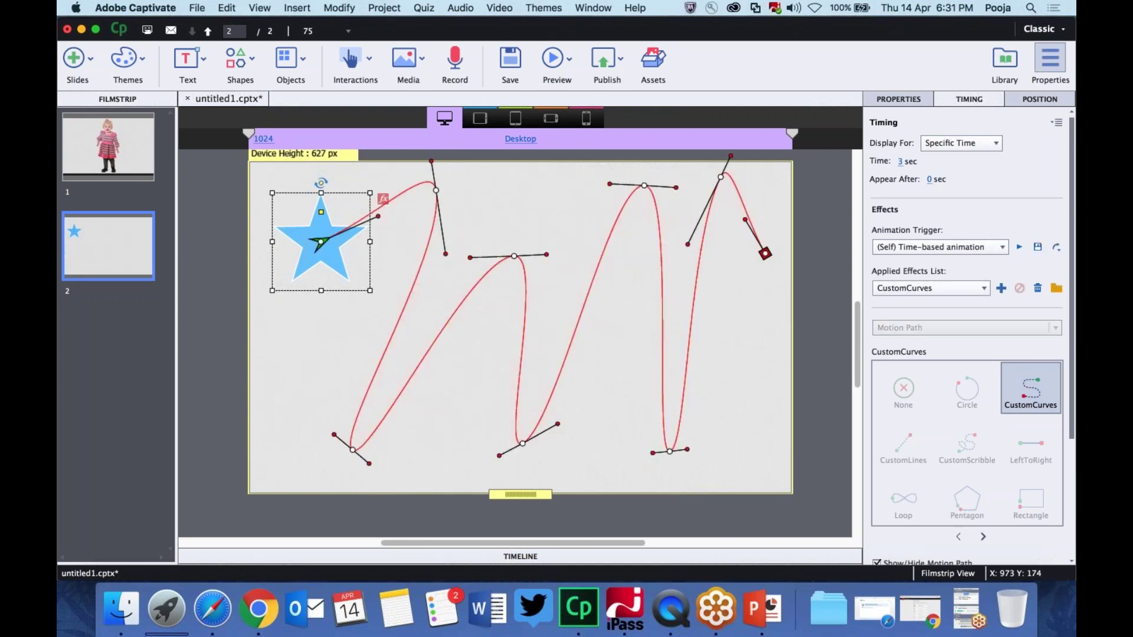
# Step: Check the star's motion path in the Tablet Portrait, Custom Mobile and Mobile Portrait views
pyautogui.click(510, 118)
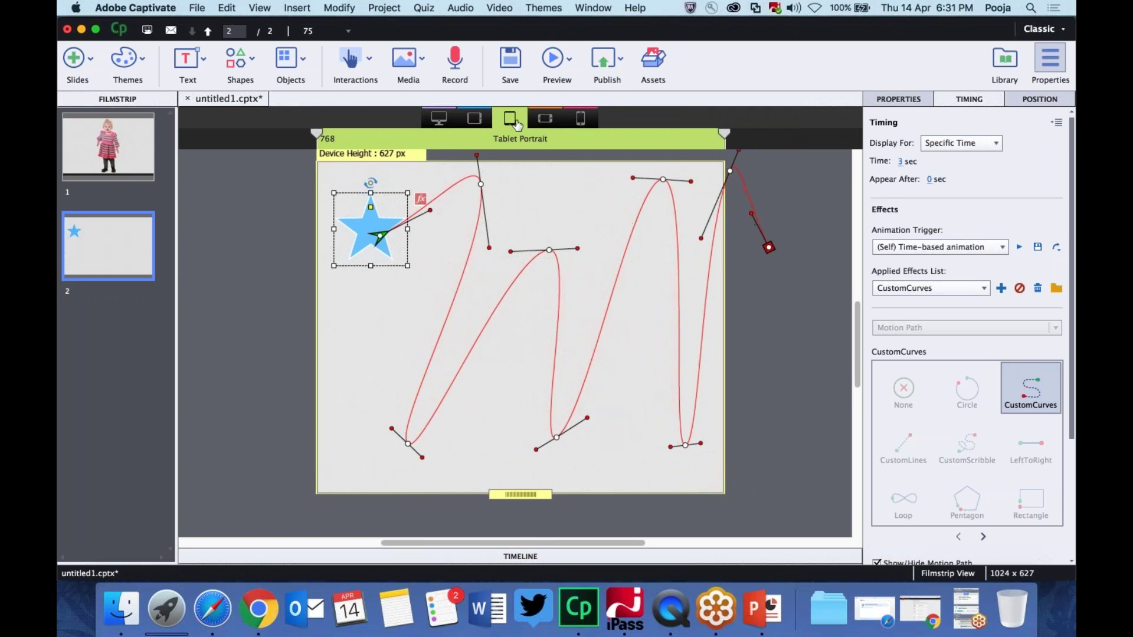
pyautogui.click(545, 118)
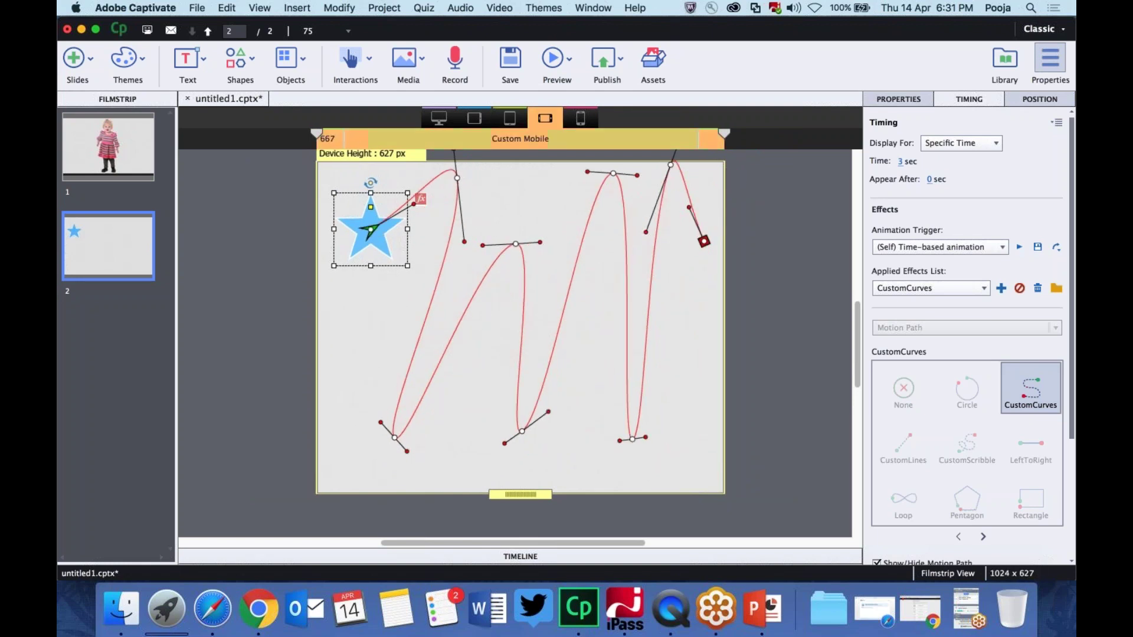
pyautogui.click(580, 118)
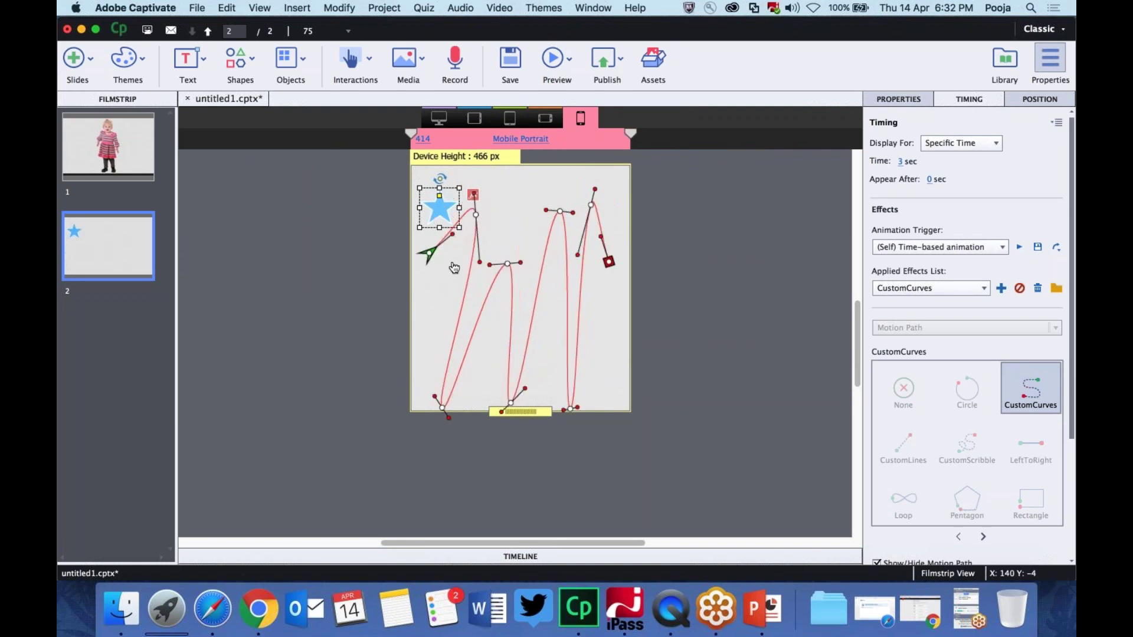
# Step: Reshape the star's motion path in Mobile Portrait by moving its curve points and end point to form a looping route inside the slide
pyautogui.click(495, 159)
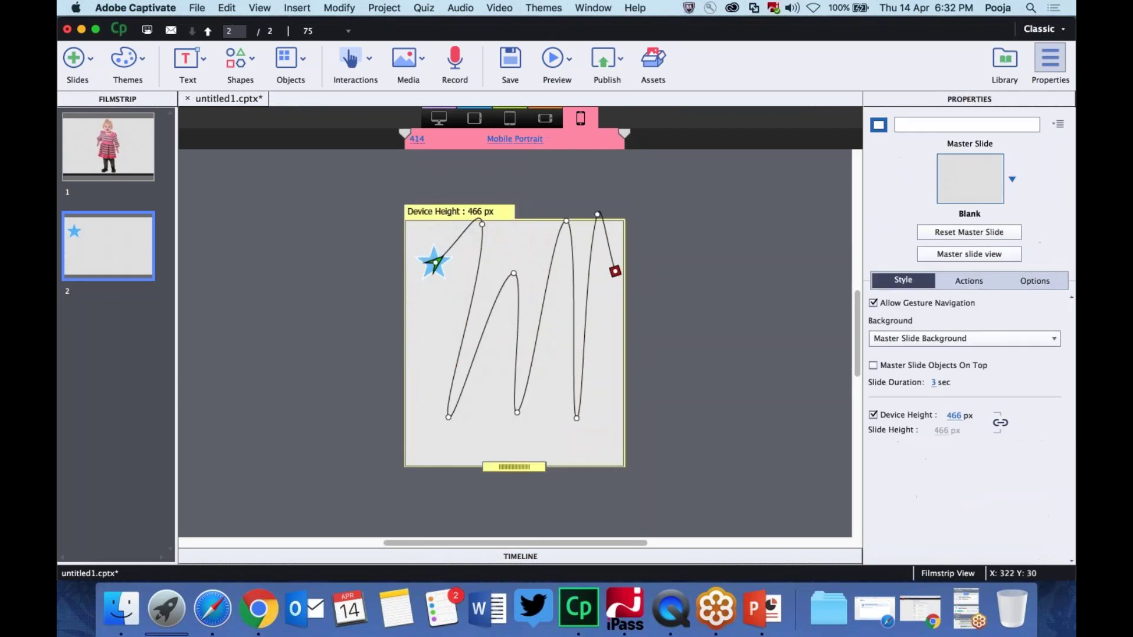
pyautogui.click(435, 263)
pyautogui.moveTo(484, 384); pyautogui.dragTo(554, 376)
pyautogui.moveTo(477, 284); pyautogui.dragTo(418, 346)
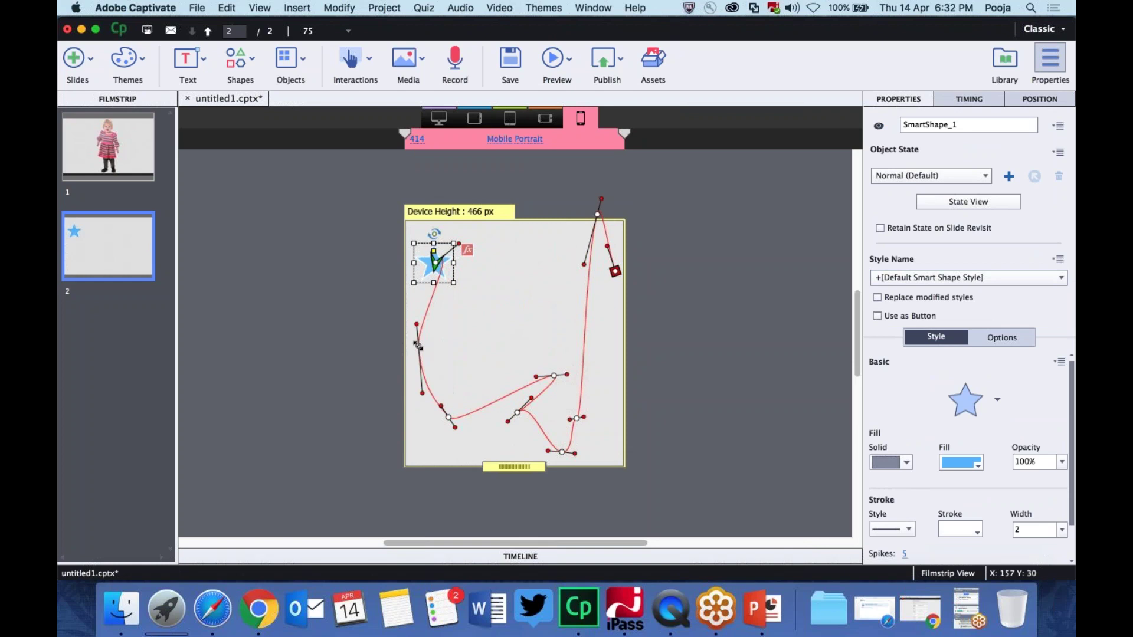
pyautogui.moveTo(449, 418); pyautogui.dragTo(484, 351)
pyautogui.moveTo(598, 214); pyautogui.dragTo(512, 330)
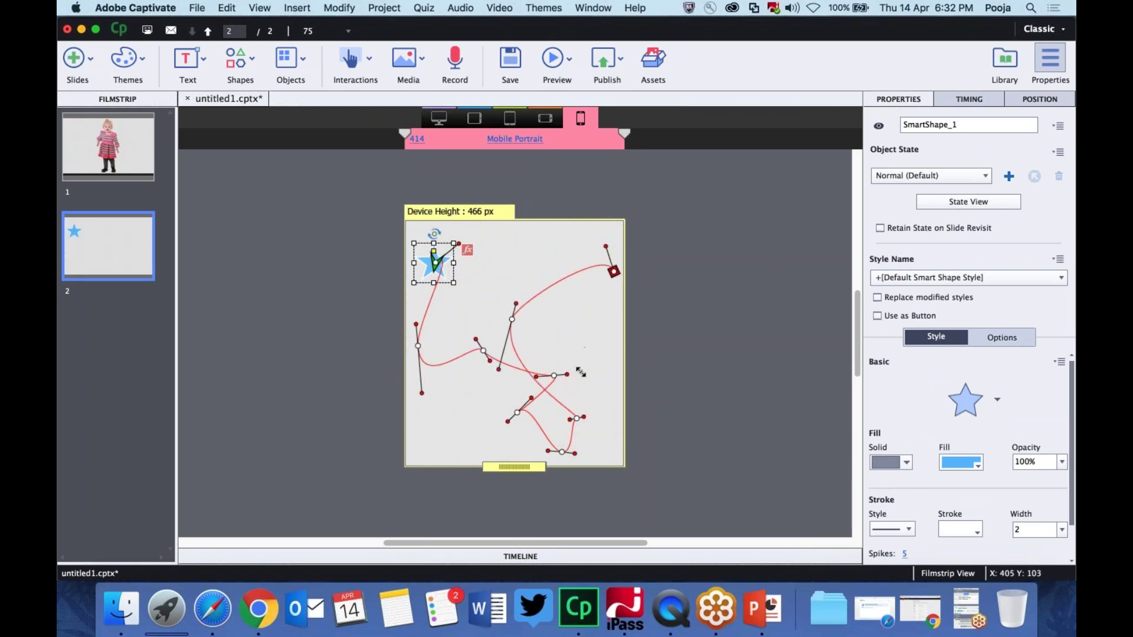
pyautogui.moveTo(614, 272)
pyautogui.mouseDown()
pyautogui.moveTo(577, 381)
pyautogui.moveTo(593, 382)
pyautogui.mouseUp()
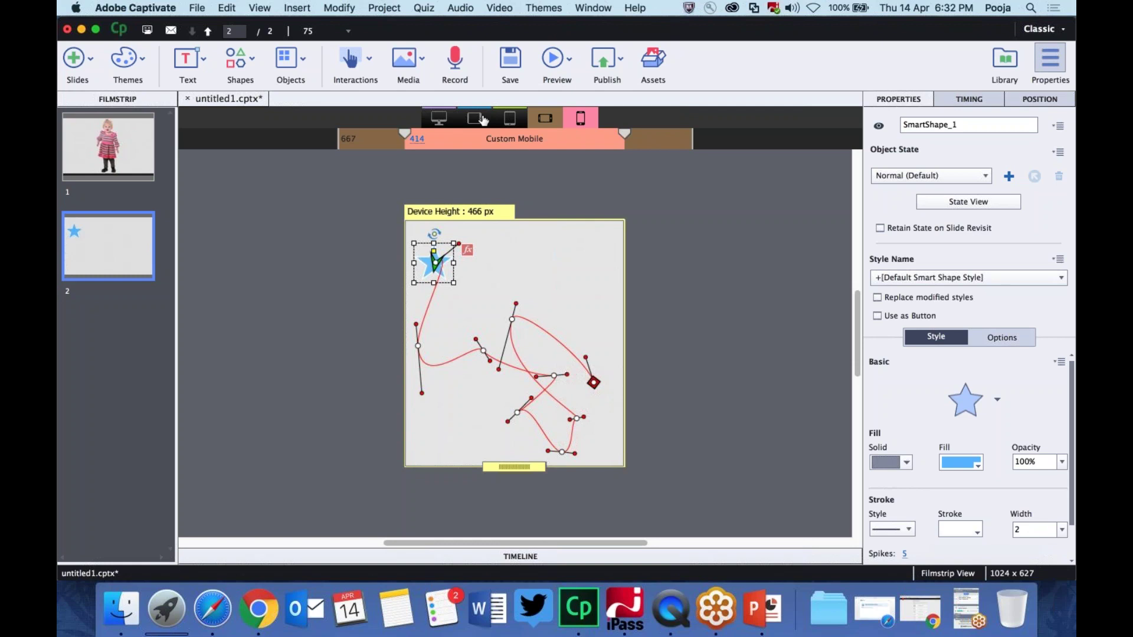
pyautogui.click(545, 118)
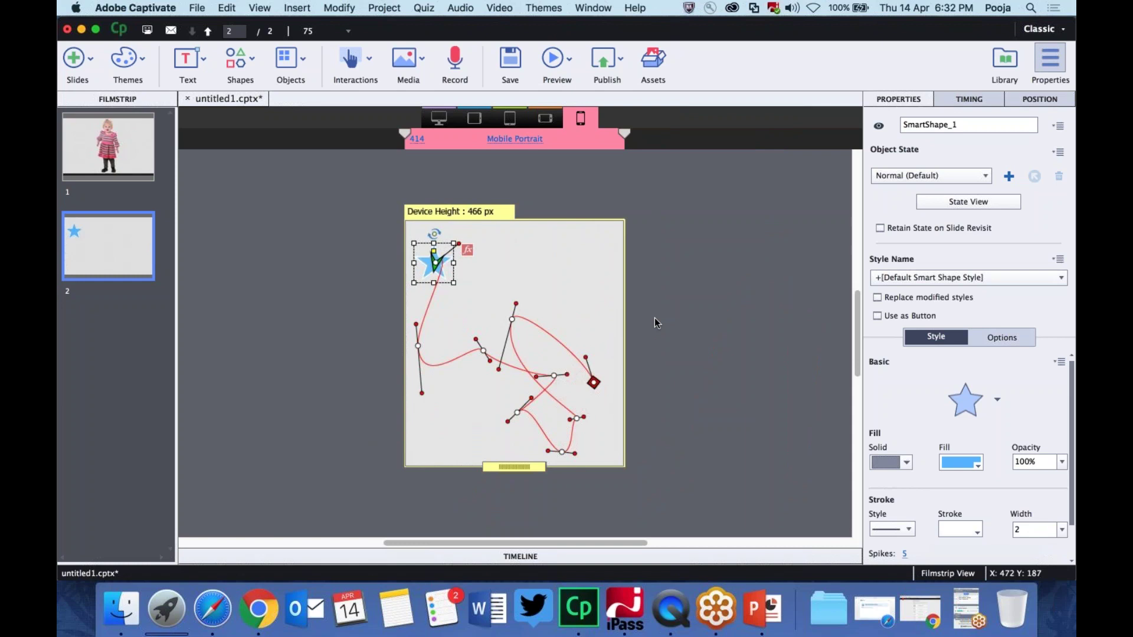
# Step: Browse the Captivate Interactions templates in the eLearning Brothers asset collection and close it
pyautogui.click(651, 59)
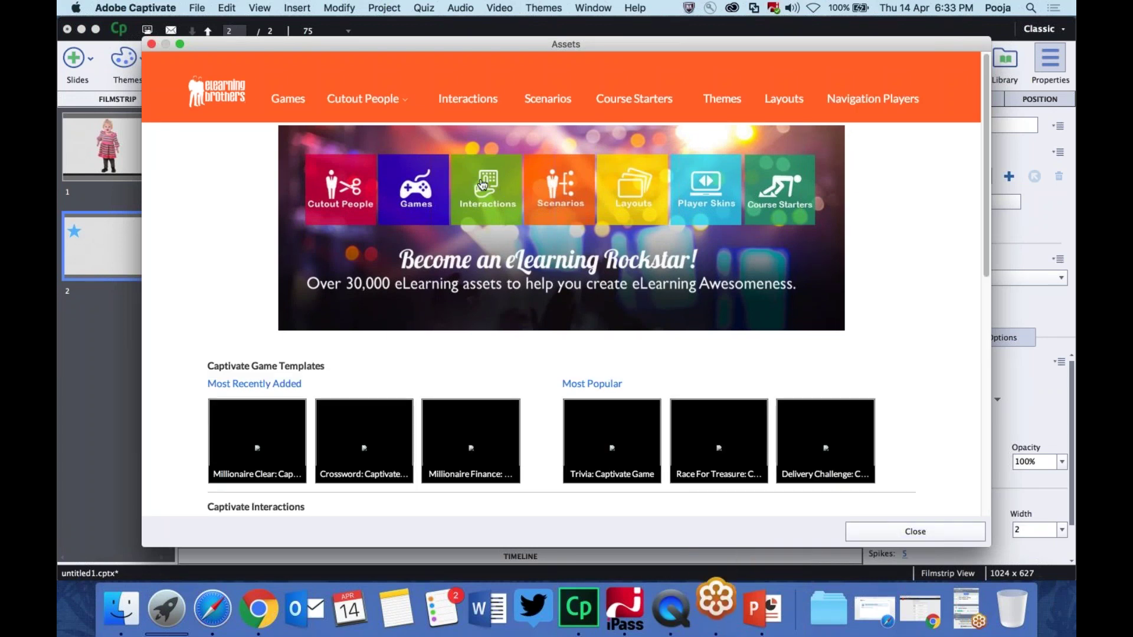
pyautogui.click(484, 186)
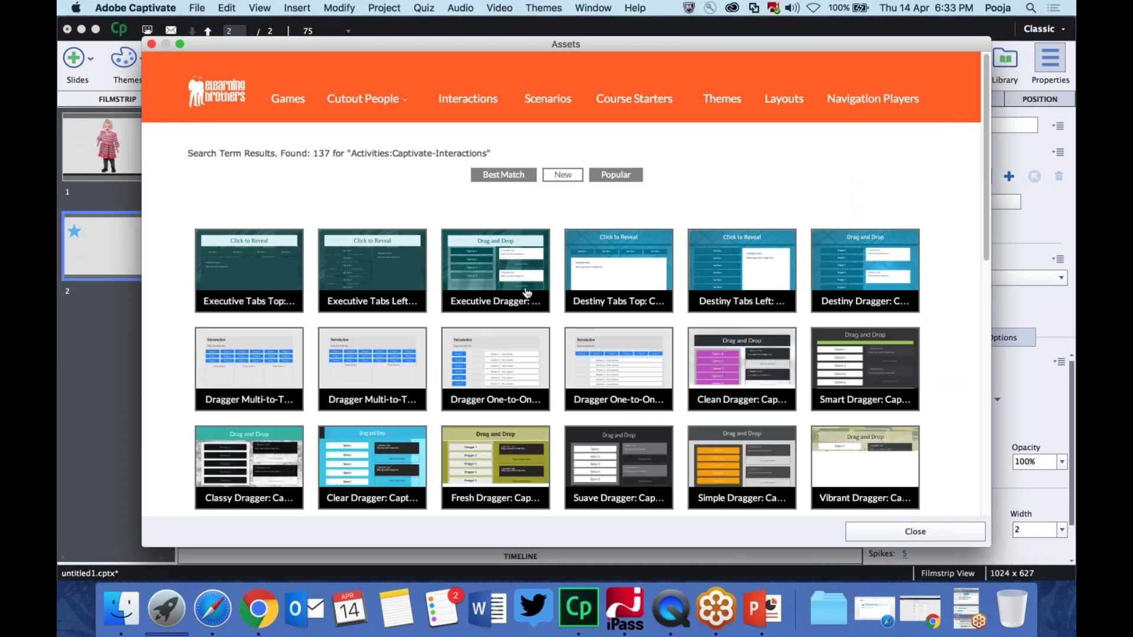
pyautogui.click(151, 44)
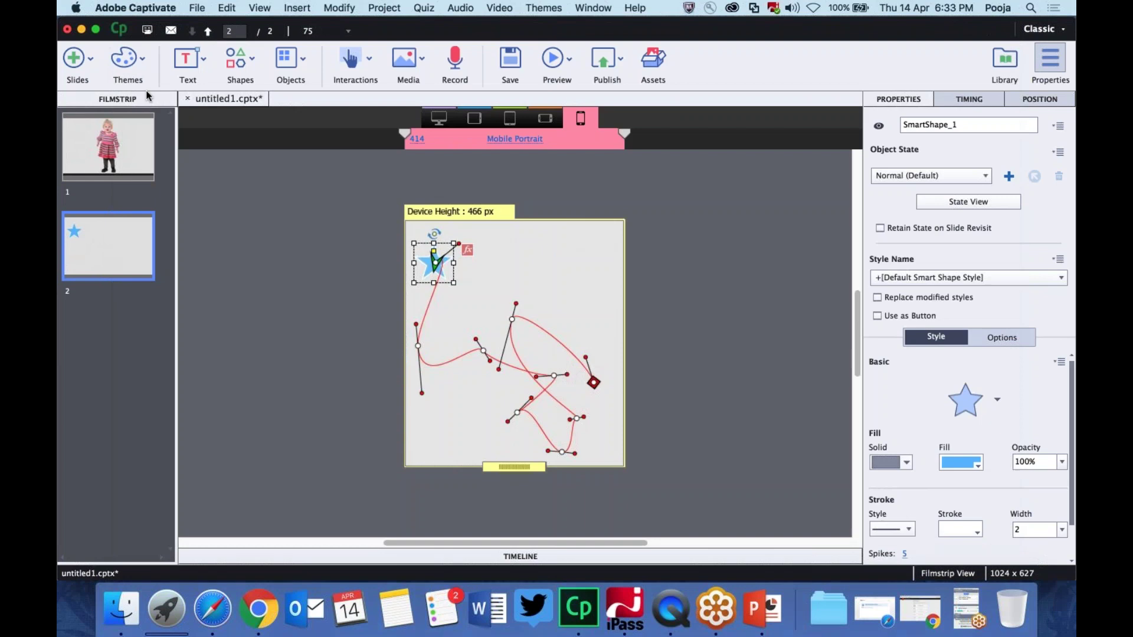
# Step: Close untitled1.cptx without saving and open the recent project 9192044-direct-Captivate-Click-to-Reveal-Chic-Left
pyautogui.click(185, 99)
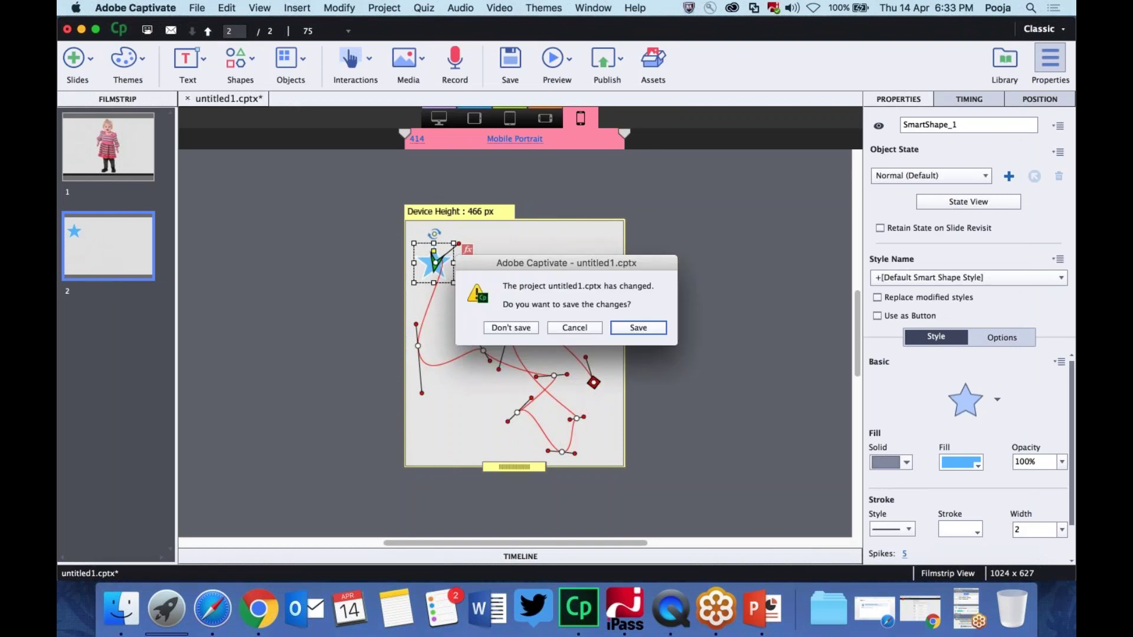
pyautogui.click(511, 328)
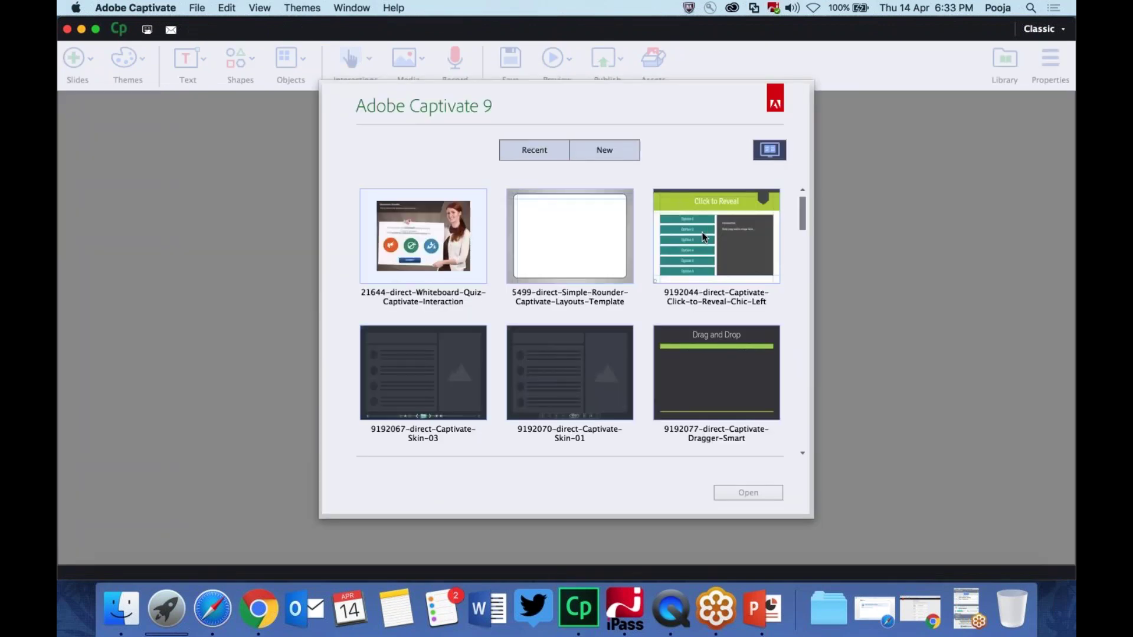
pyautogui.doubleClick(702, 236)
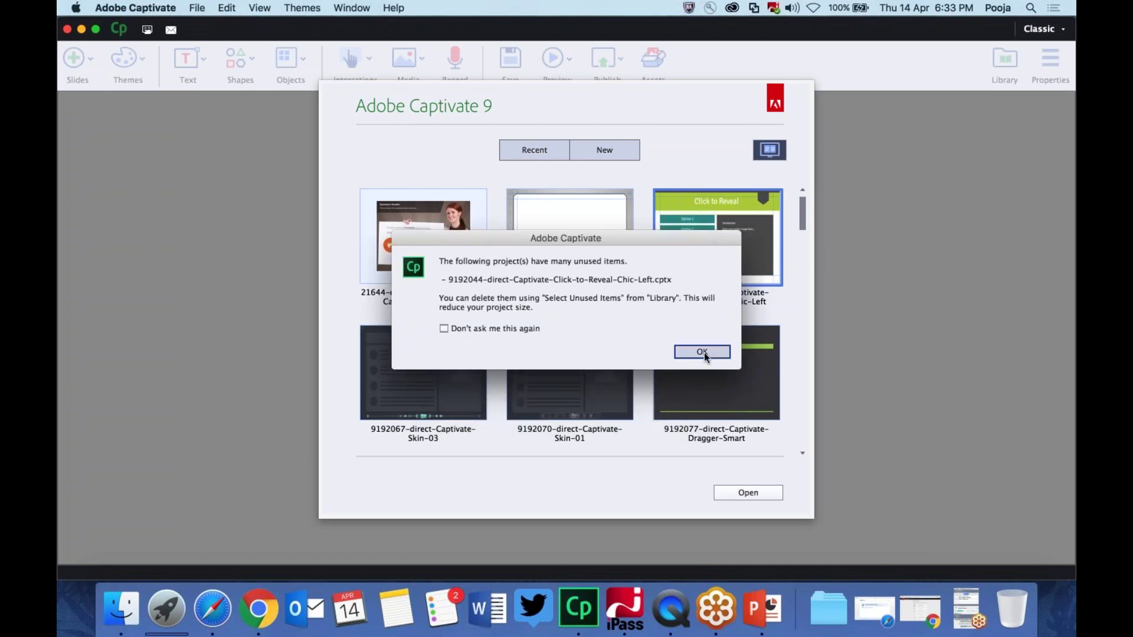
pyautogui.click(702, 353)
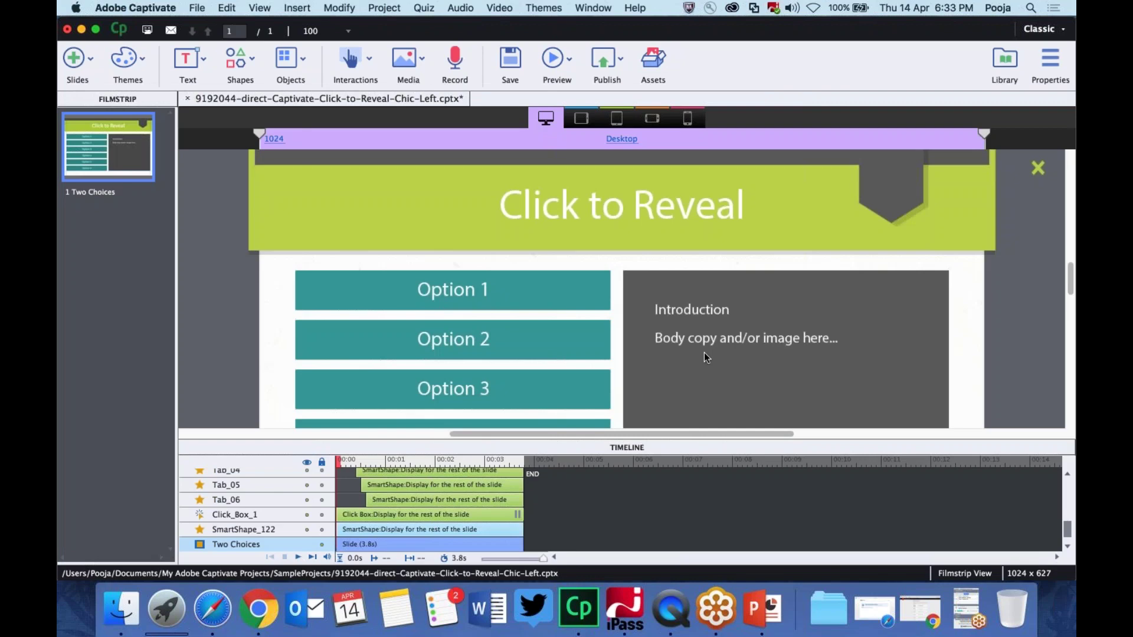
# Step: Collapse the timeline, set the magnification to 75, and compare the Click to Reveal slide in the Mobile Portrait and Desktop views
pyautogui.press('super+alt+t')
pyautogui.click(331, 31)
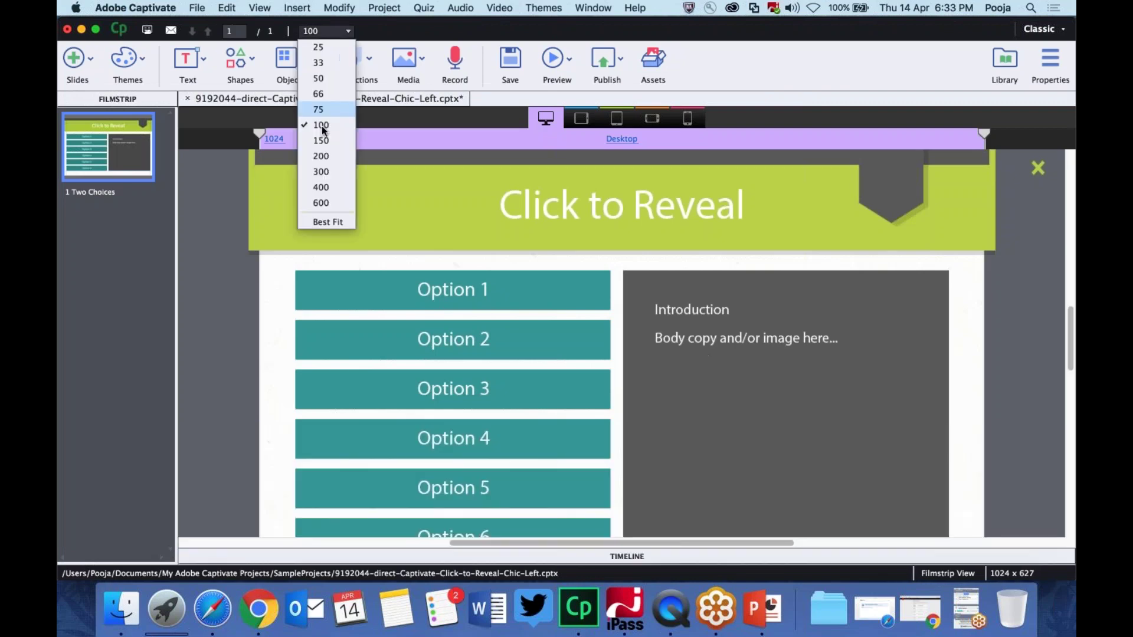
pyautogui.click(319, 109)
pyautogui.click(687, 118)
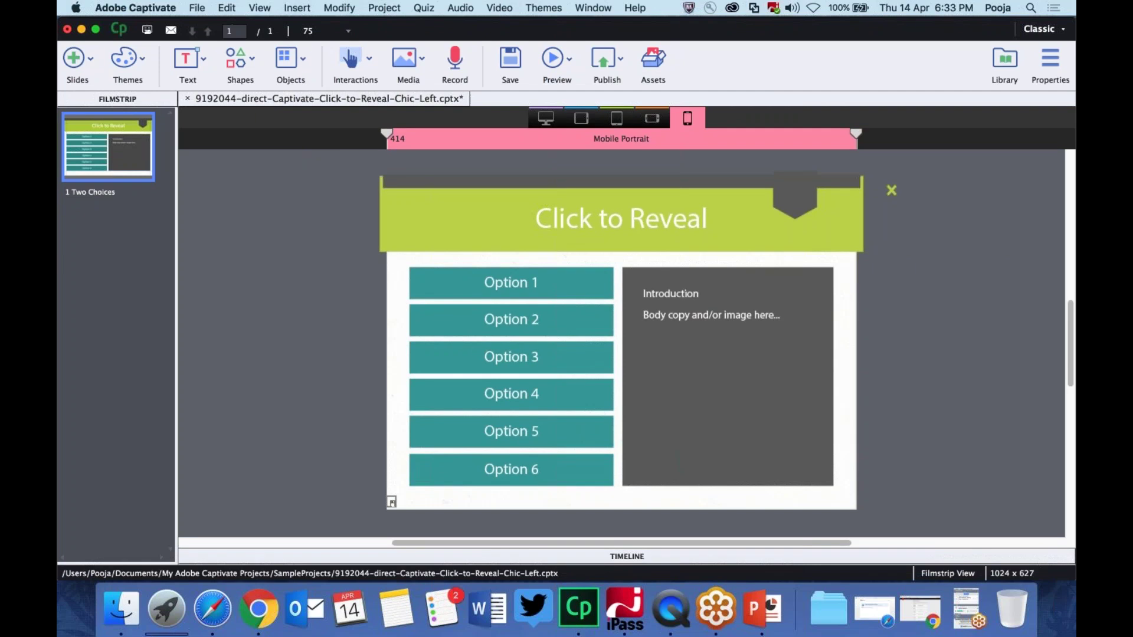
pyautogui.click(546, 118)
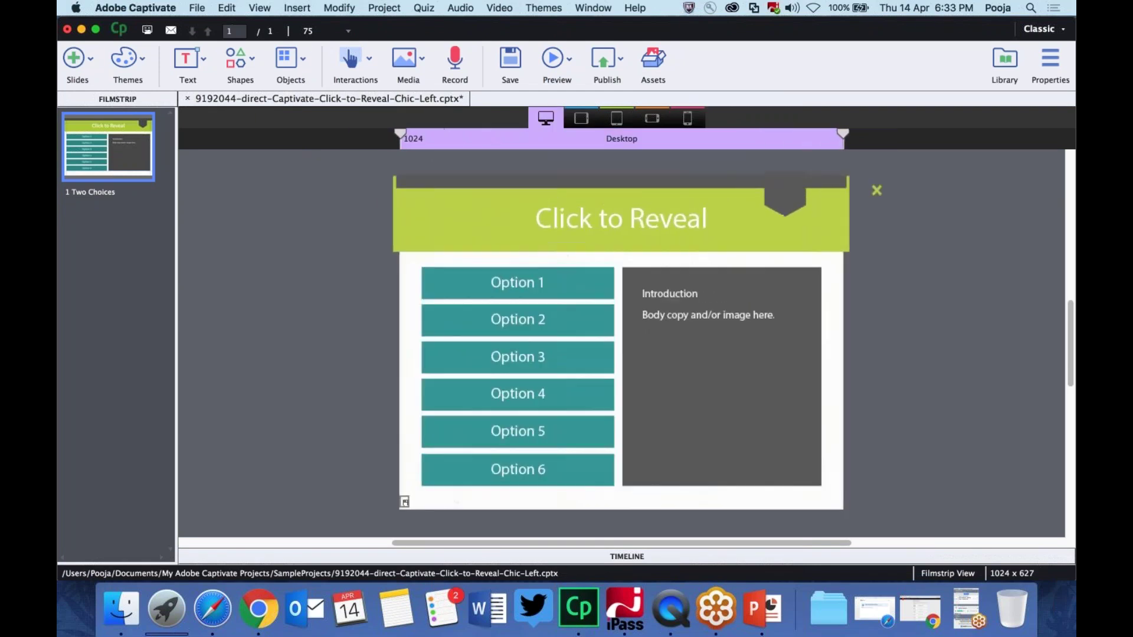
# Step: Preview the project in the browser and reveal the content of Options 2, 4 and 6 at the 1024 breakpoint
pyautogui.click(555, 59)
pyautogui.click(587, 188)
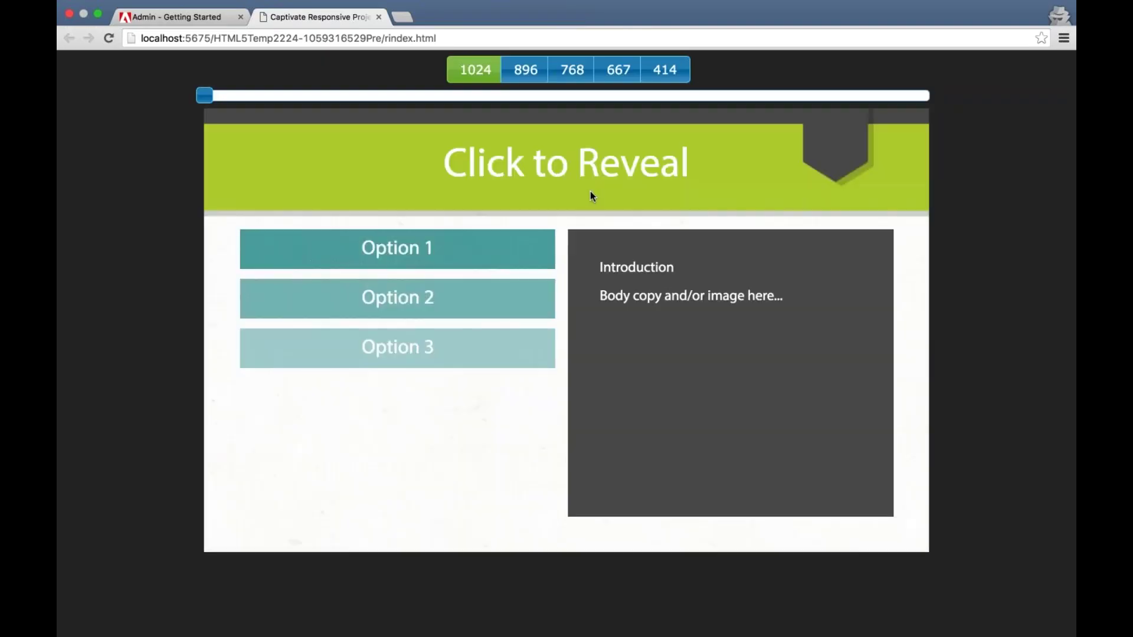
pyautogui.click(410, 307)
pyautogui.click(413, 396)
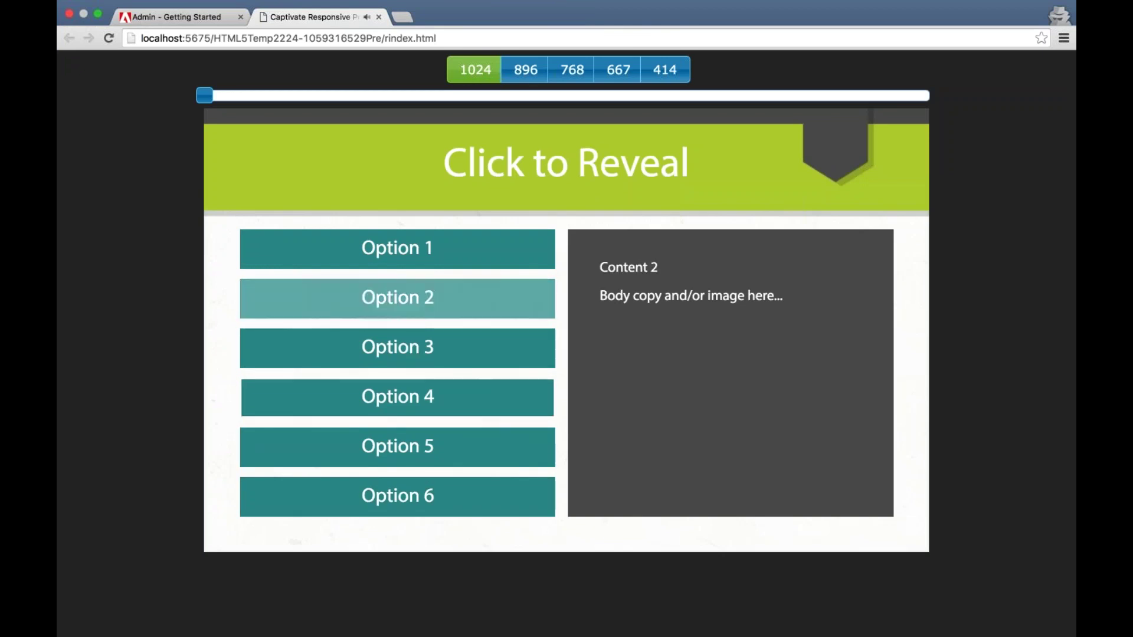
pyautogui.click(397, 497)
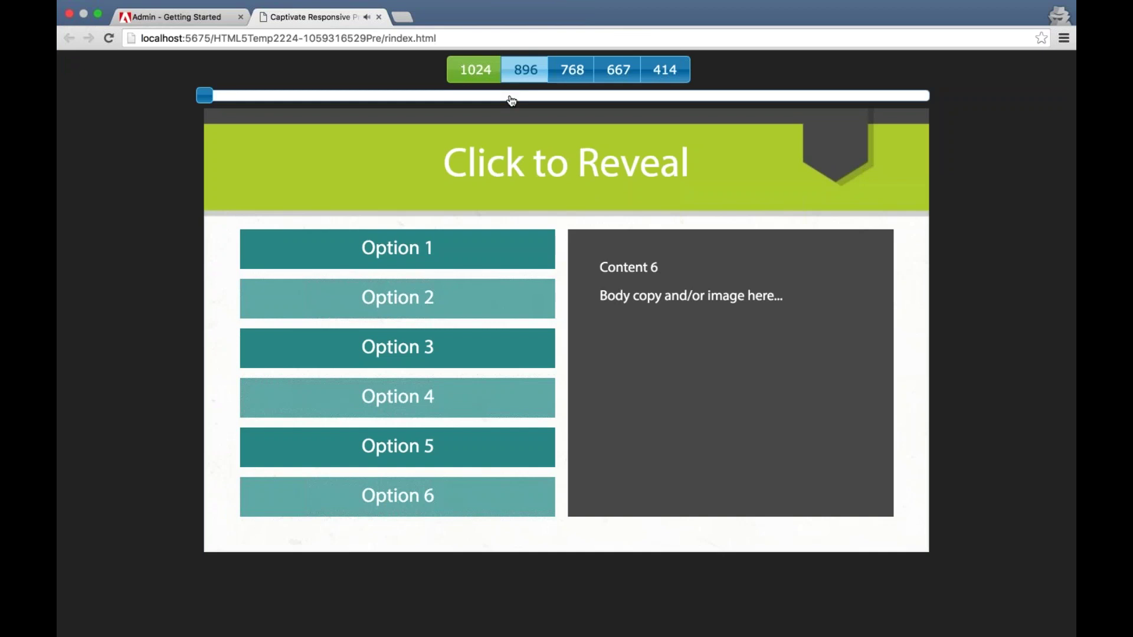
# Step: Test the click-to-reveal options in the preview at the 896 and 768 breakpoints
pyautogui.click(525, 70)
pyautogui.click(416, 300)
pyautogui.click(445, 393)
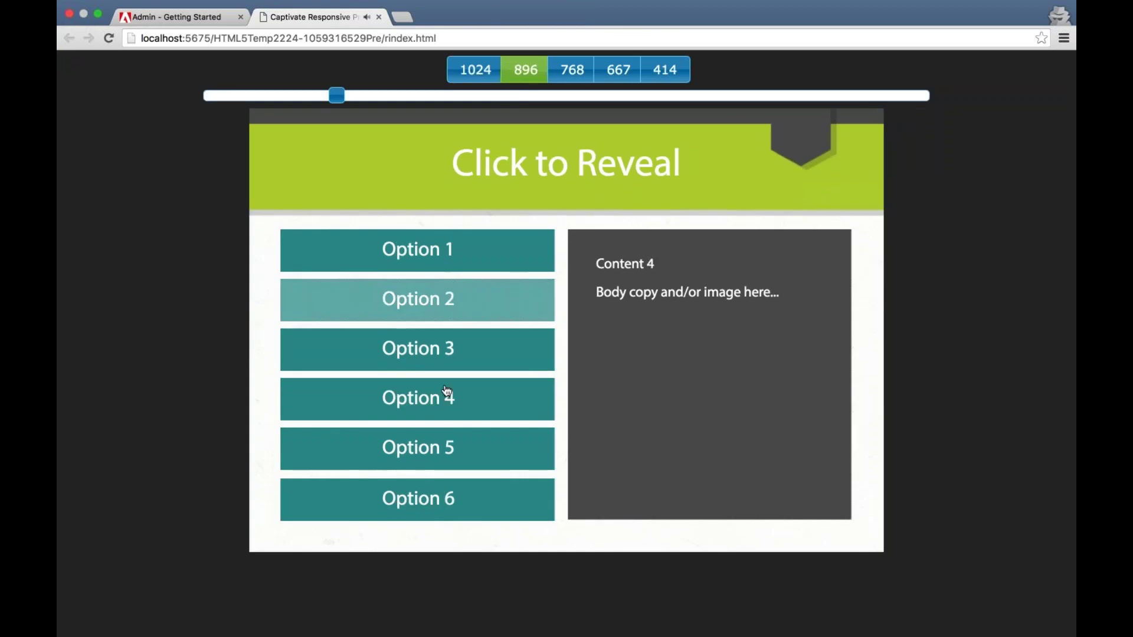
pyautogui.click(460, 440)
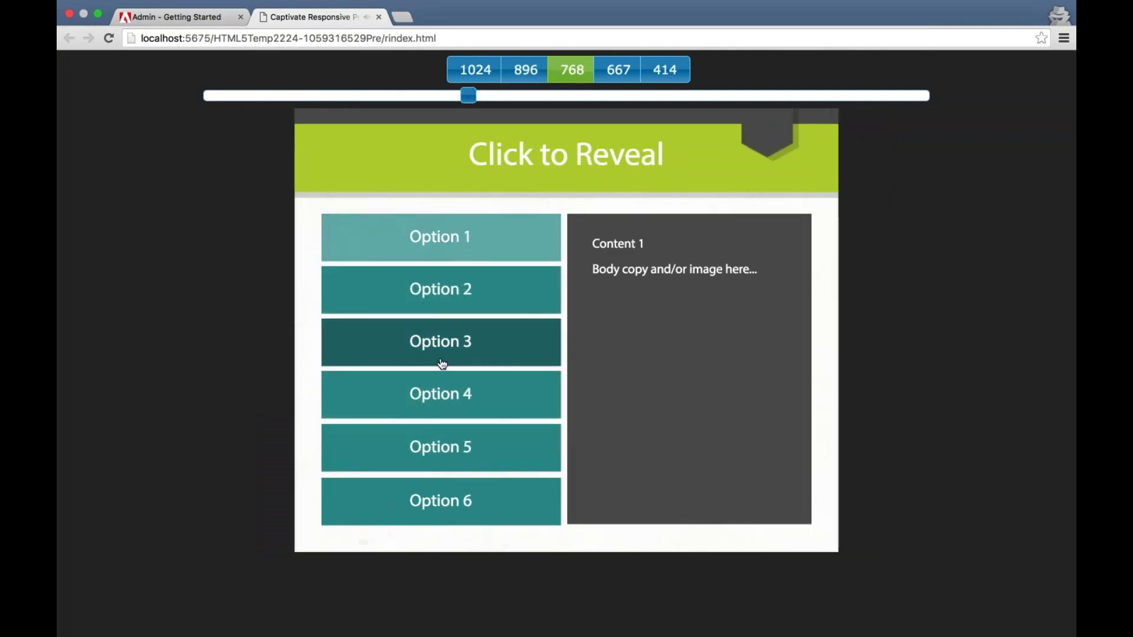
pyautogui.click(443, 361)
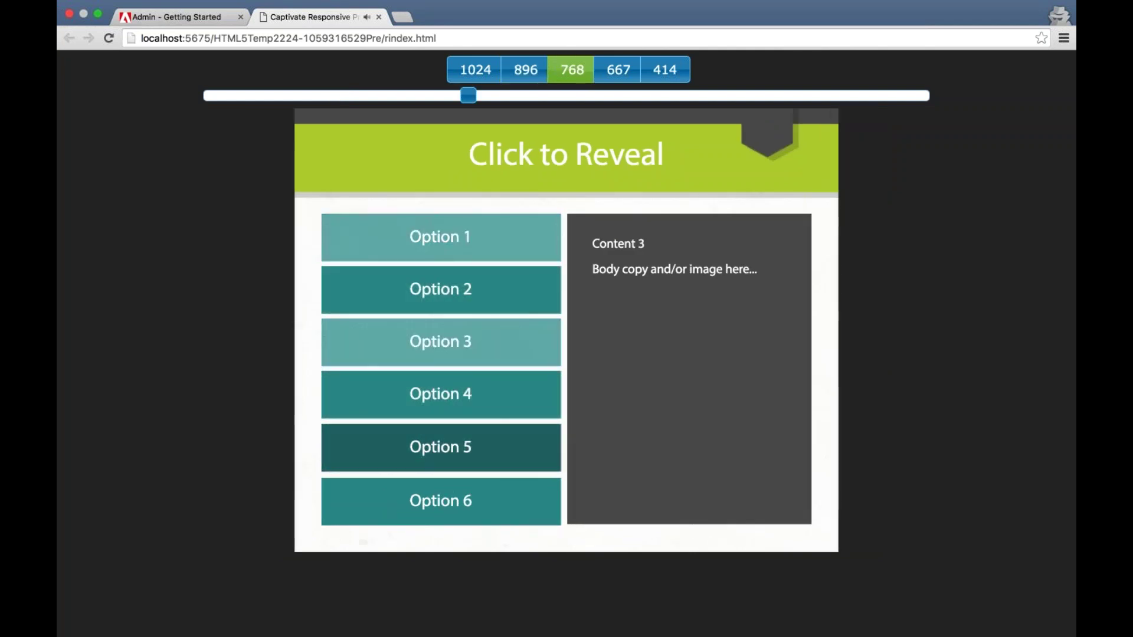
pyautogui.click(441, 501)
# Step: Switch the preview to the 667 breakpoint and open and close the content of Options 4, 1 and 6
pyautogui.click(621, 70)
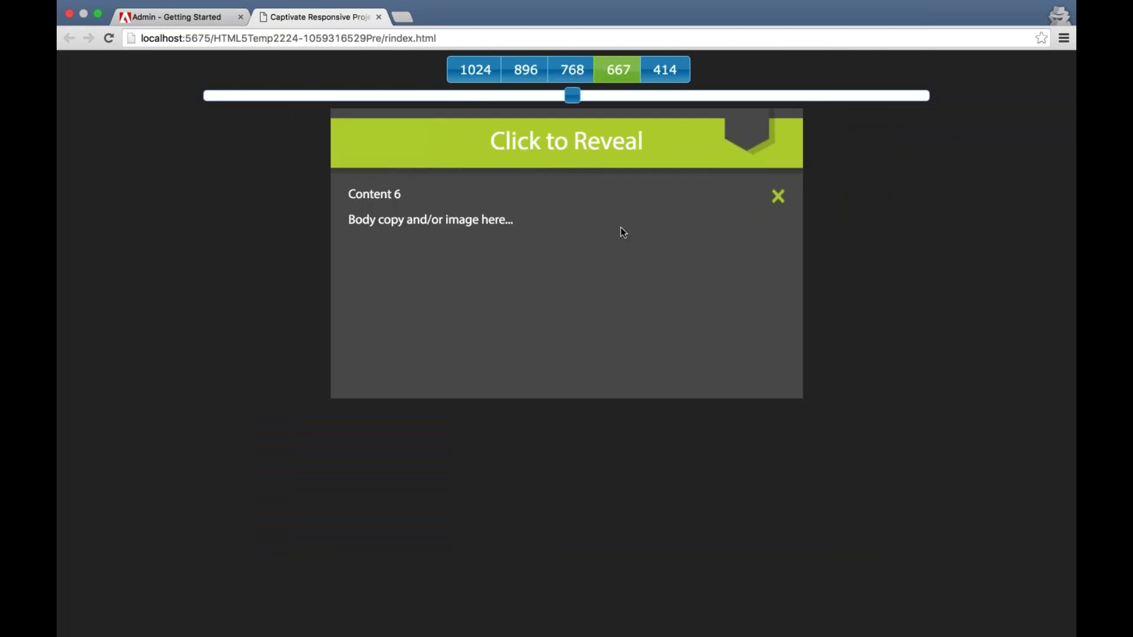
pyautogui.click(779, 196)
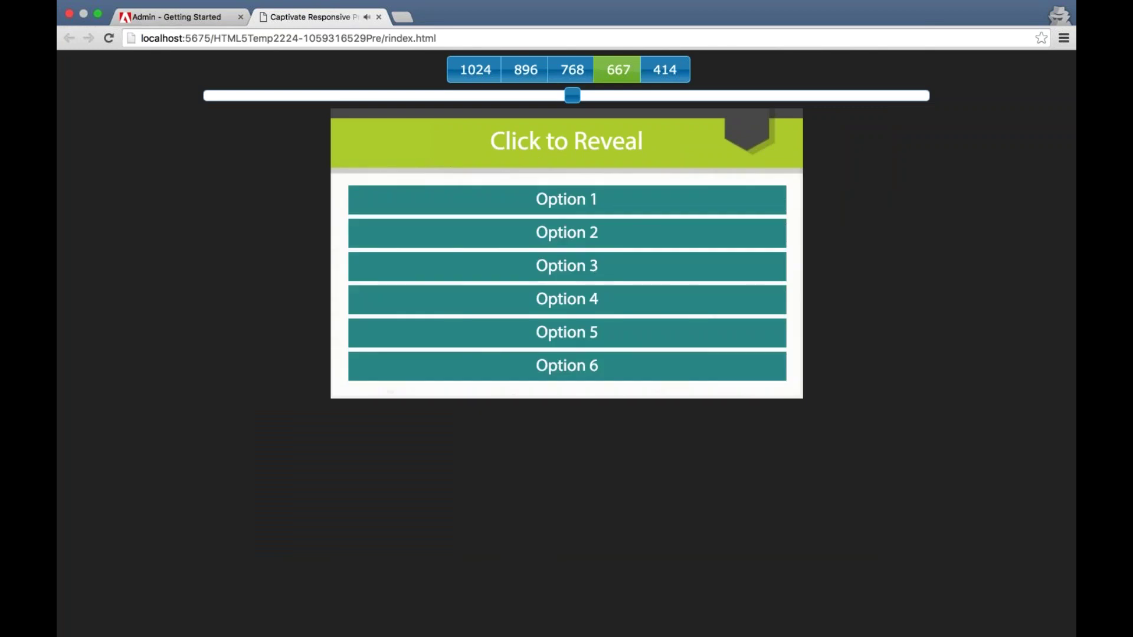
pyautogui.click(484, 299)
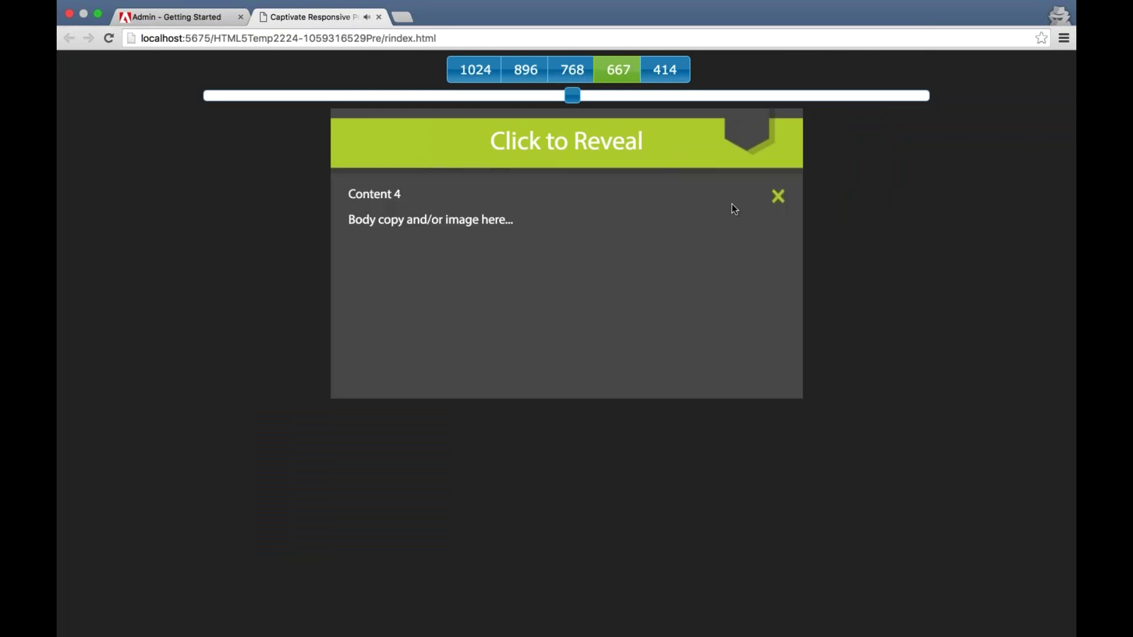
pyautogui.click(777, 196)
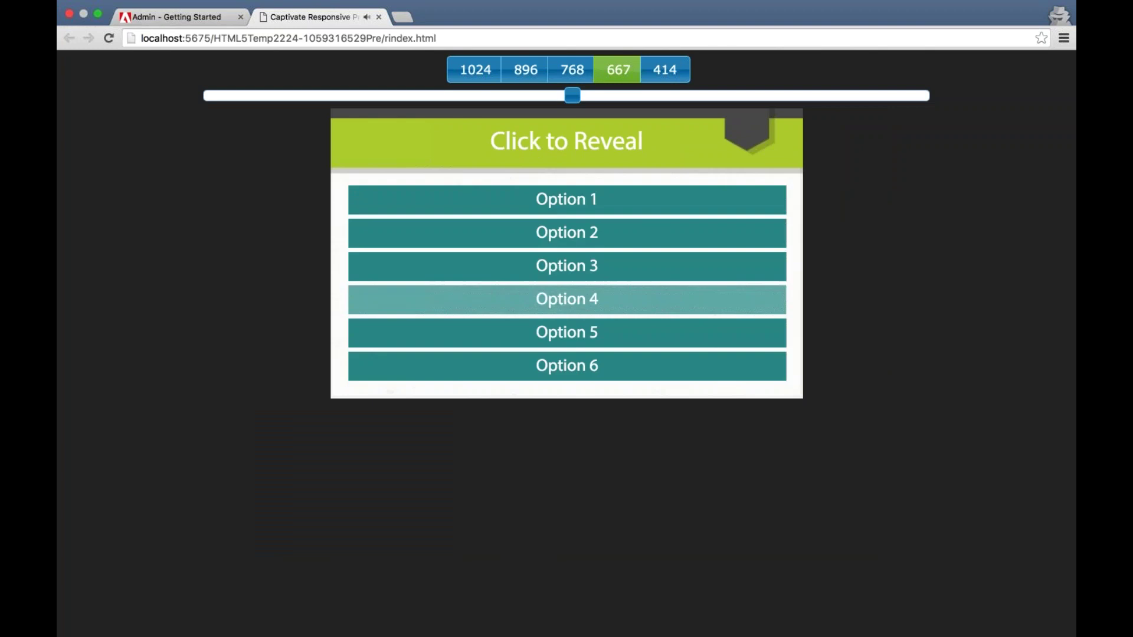
pyautogui.click(582, 201)
pyautogui.click(787, 193)
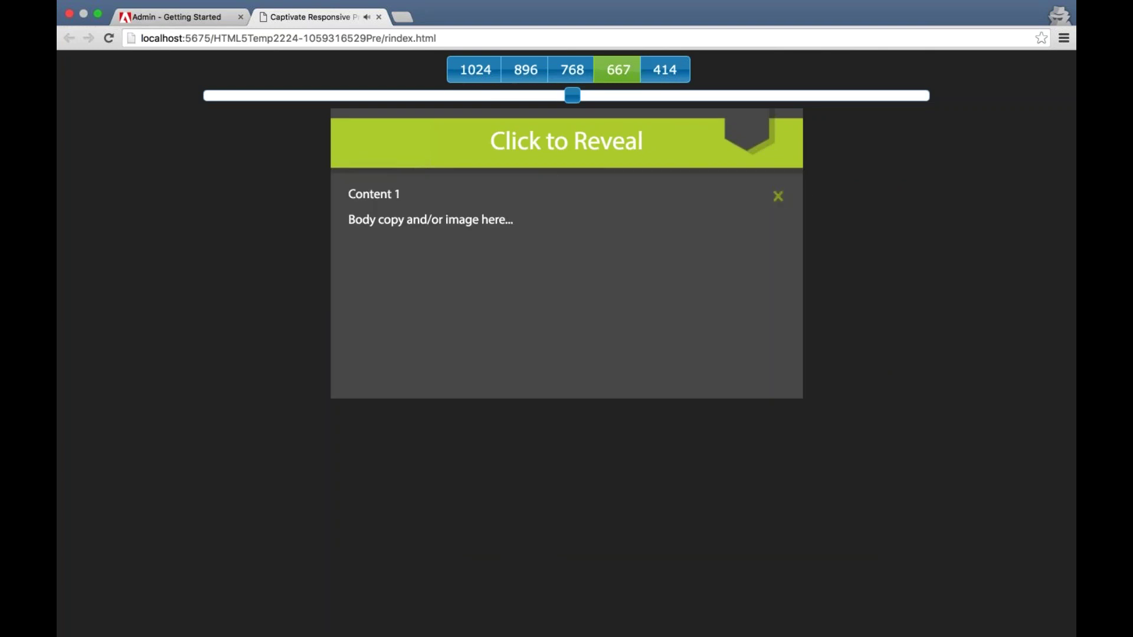
pyautogui.click(569, 365)
pyautogui.click(779, 196)
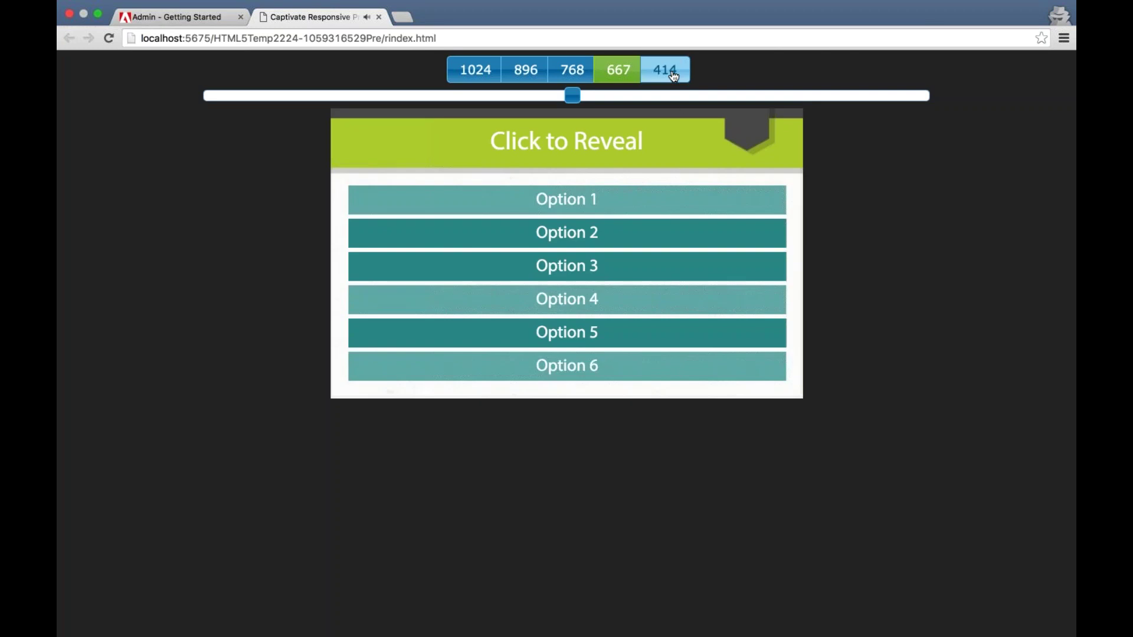
# Step: Test opening and closing Option 3 at the 414 breakpoint and close the browser preview
pyautogui.click(674, 76)
pyautogui.click(546, 274)
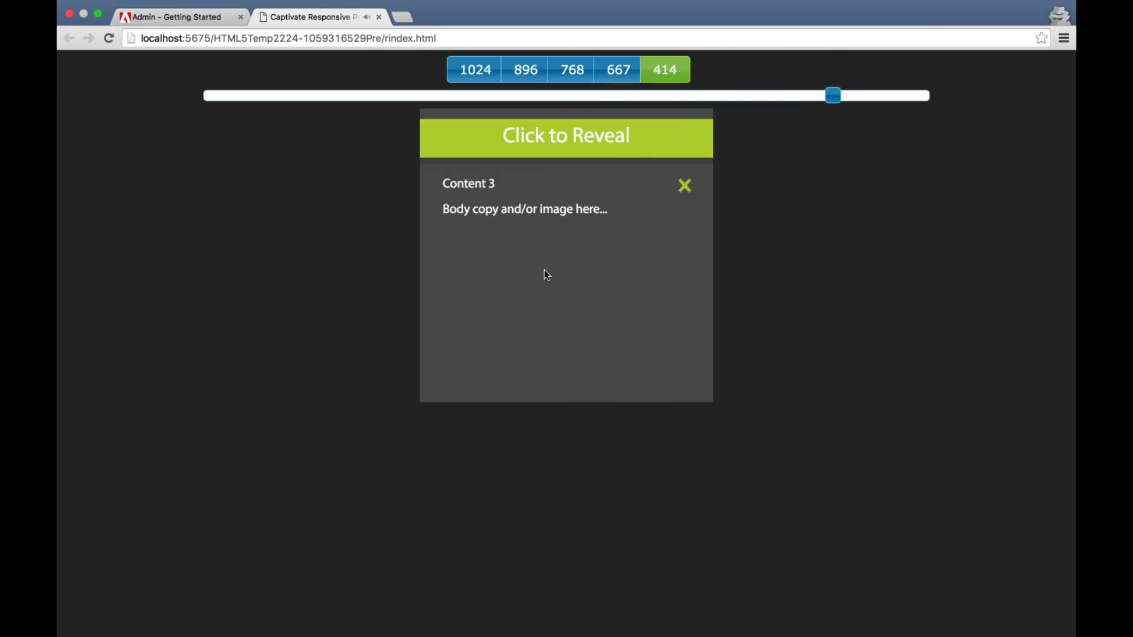
pyautogui.click(685, 185)
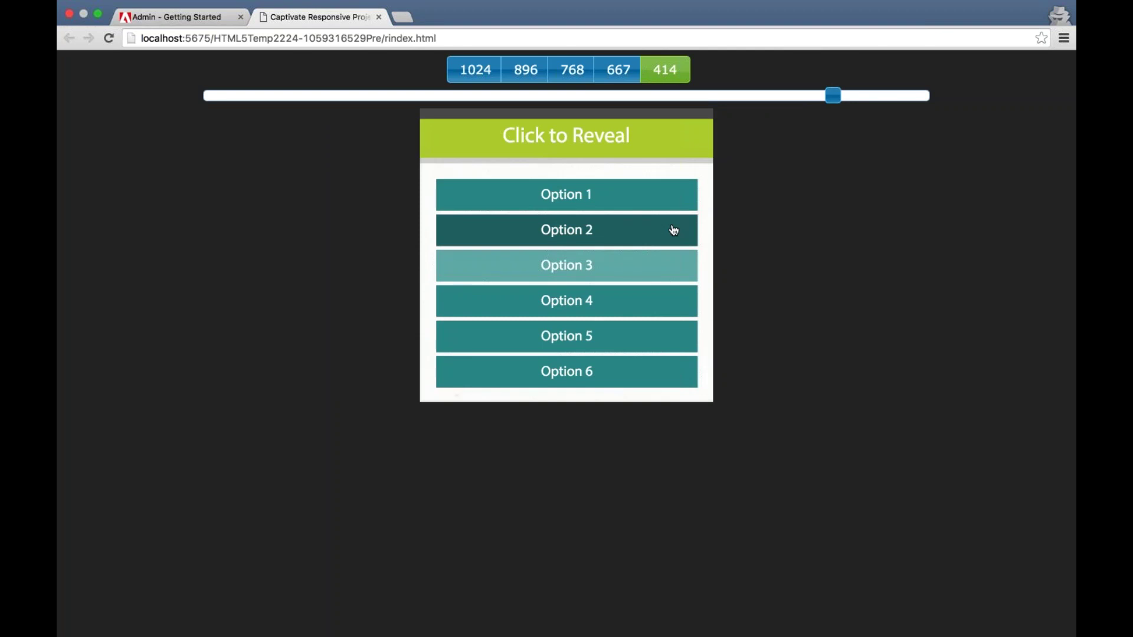
pyautogui.click(379, 17)
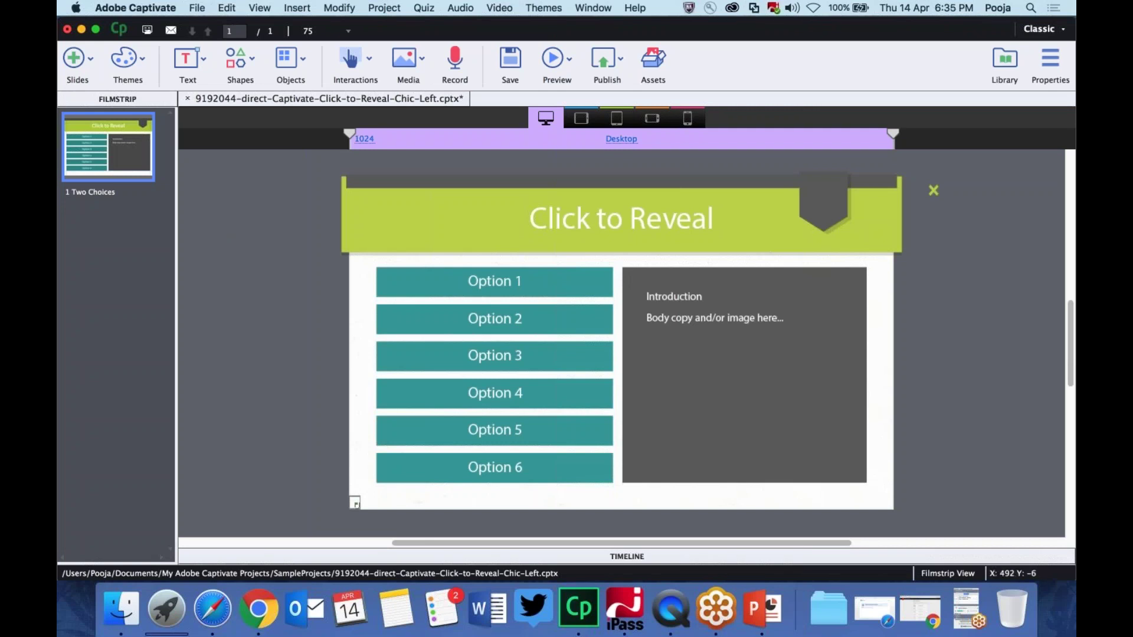
# Step: Insert a new slide after slide 1 from the Blank master slide
pyautogui.rightClick(136, 170)
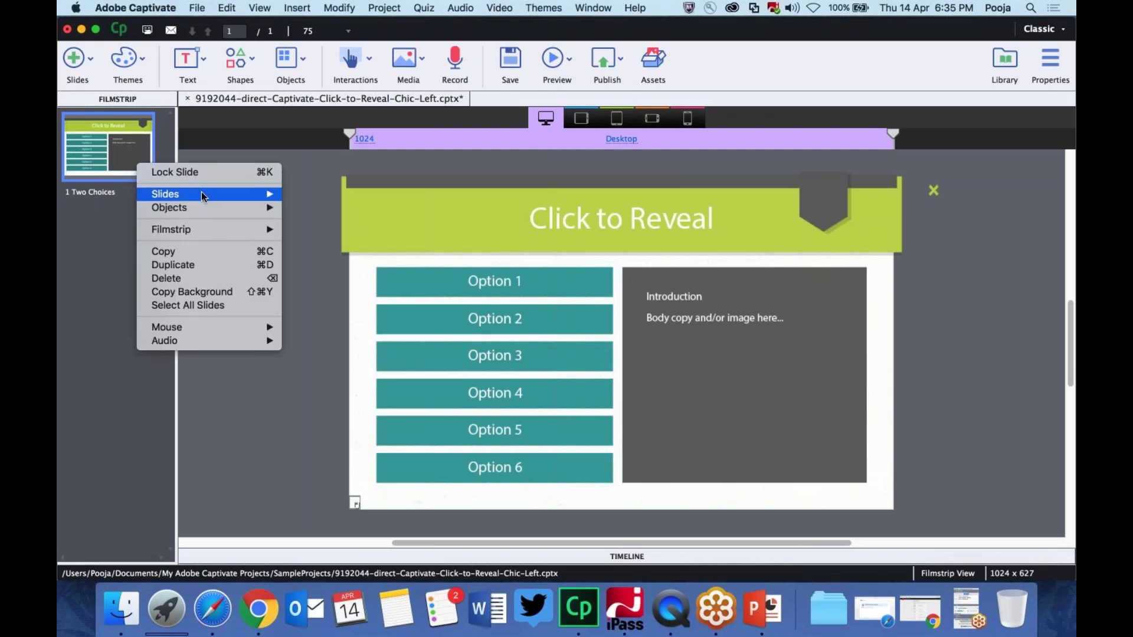
pyautogui.moveTo(201, 192)
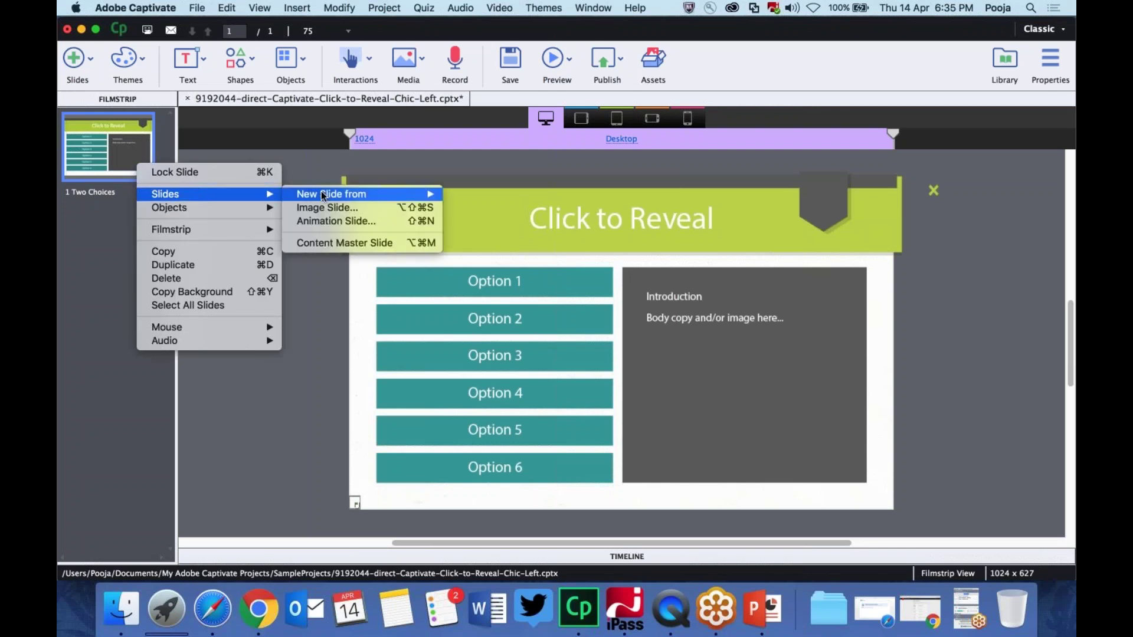
pyautogui.moveTo(321, 192)
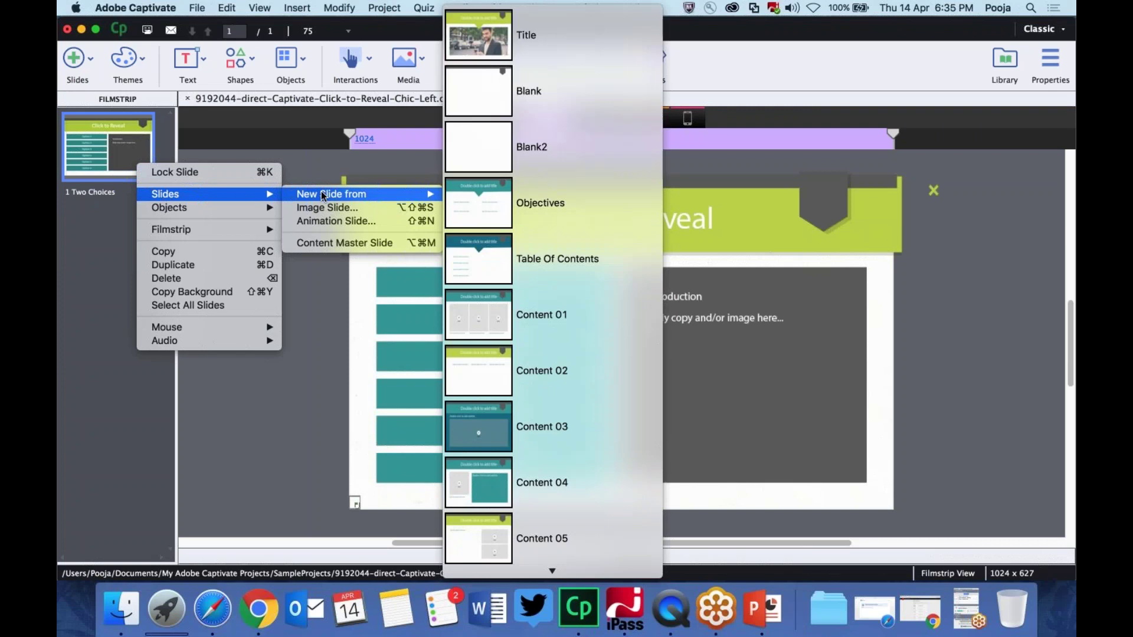
pyautogui.click(486, 91)
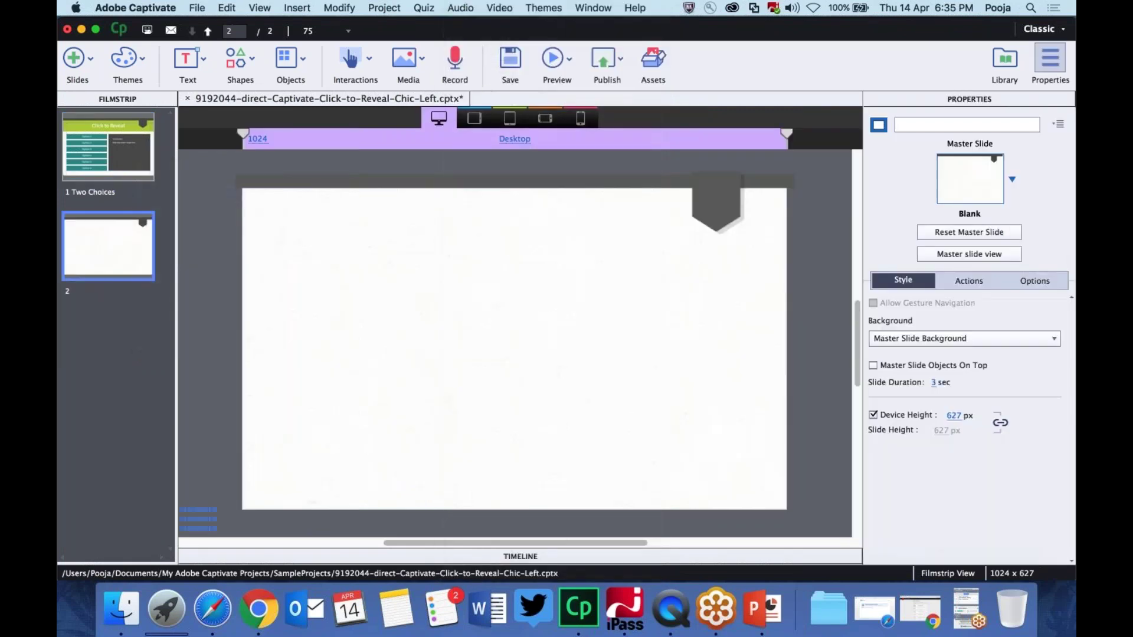
# Step: Start inserting a character on slide 2 and browse the people in the Assets category
pyautogui.click(244, 57)
pyautogui.click(404, 58)
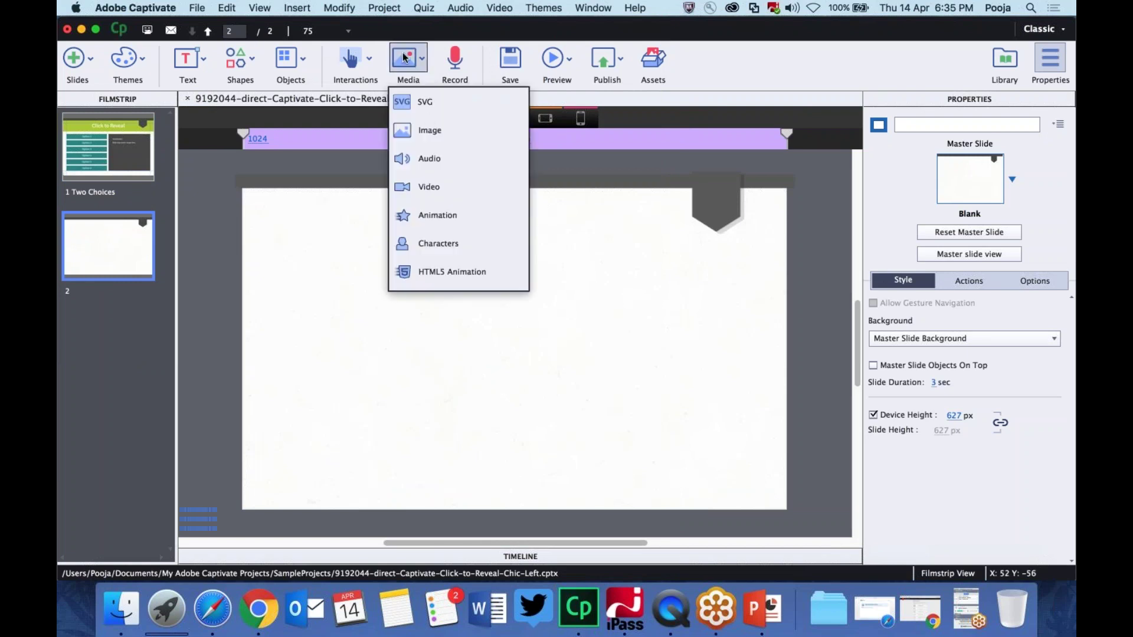
pyautogui.click(450, 243)
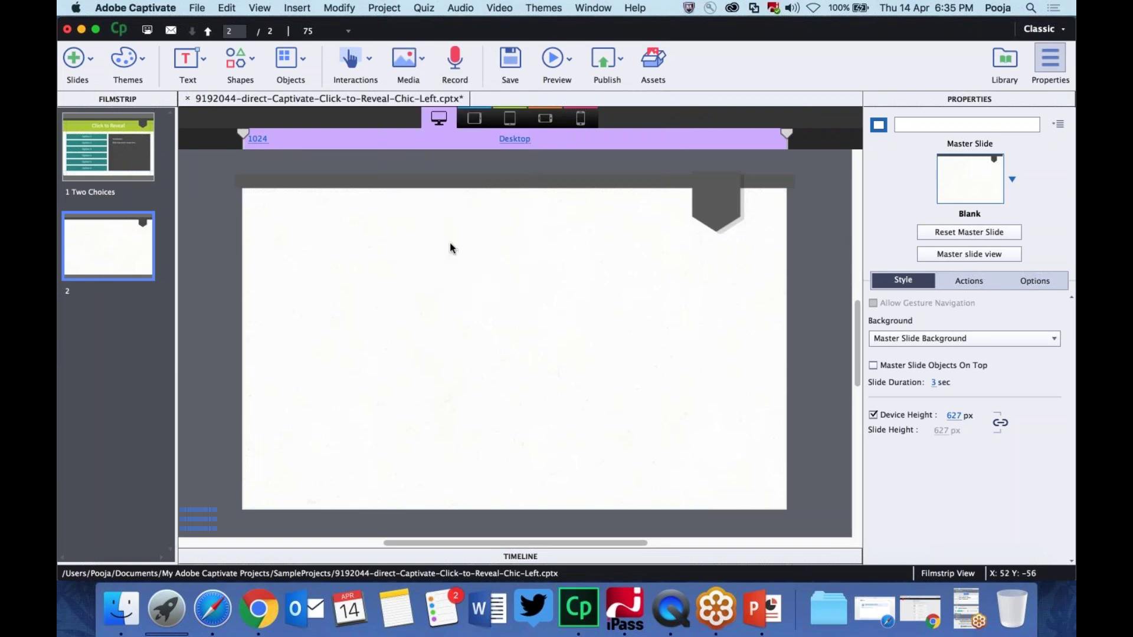
pyautogui.scroll(-5, 519, 260)
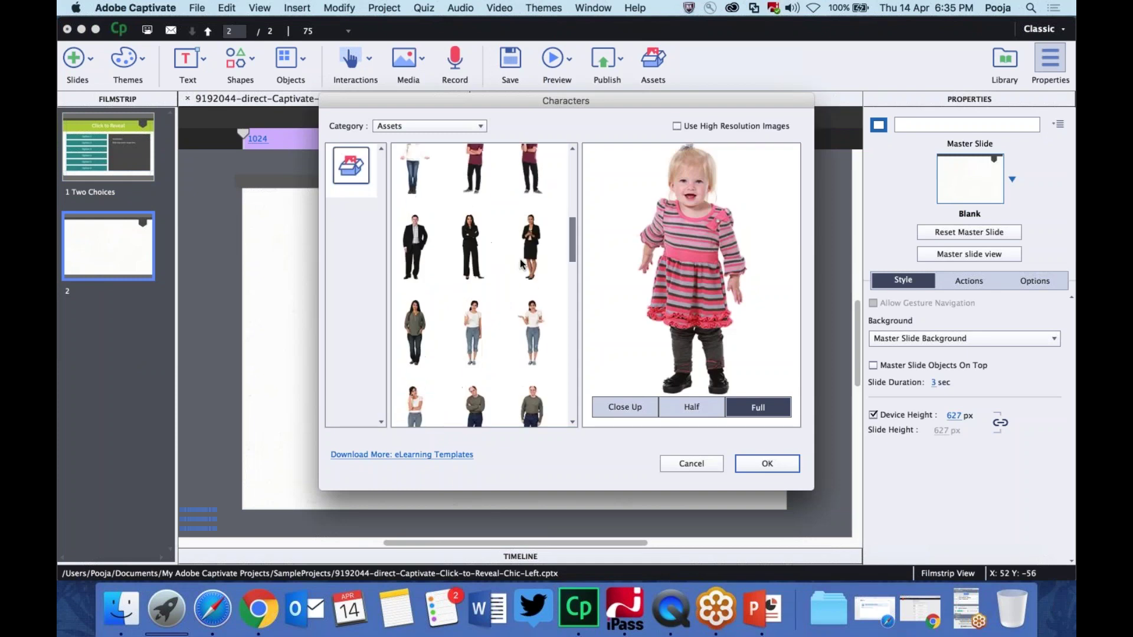
pyautogui.scroll(-5, 519, 259)
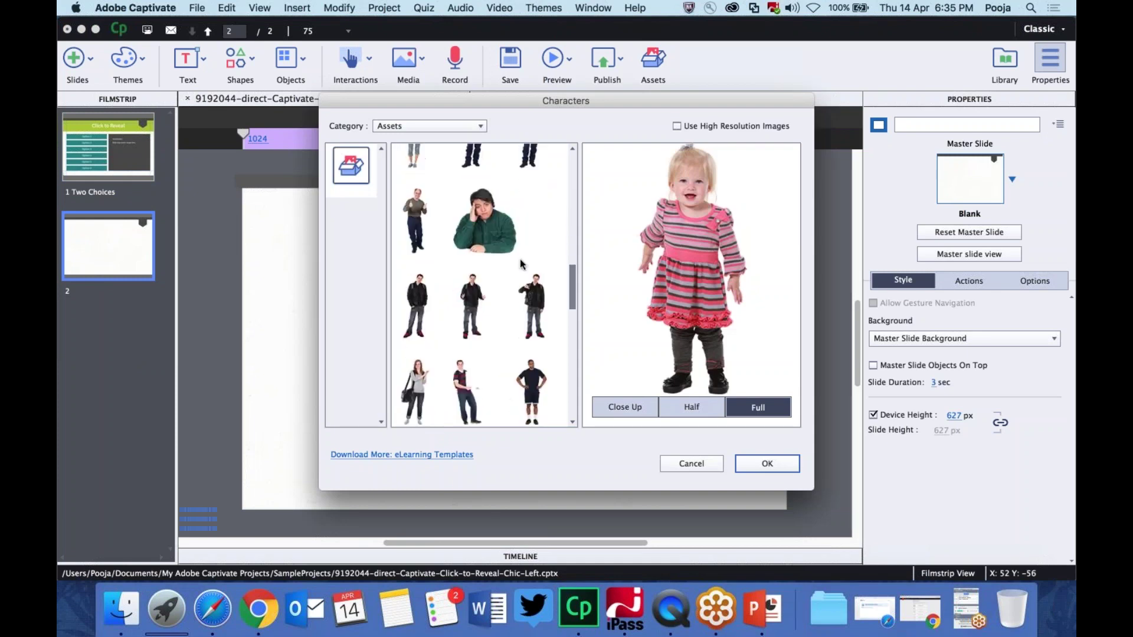
pyautogui.scroll(15, 520, 259)
# Step: Insert the first full-body pose of the male stick figure from the Illustrated characters onto slide 2
pyautogui.click(456, 126)
pyautogui.click(406, 178)
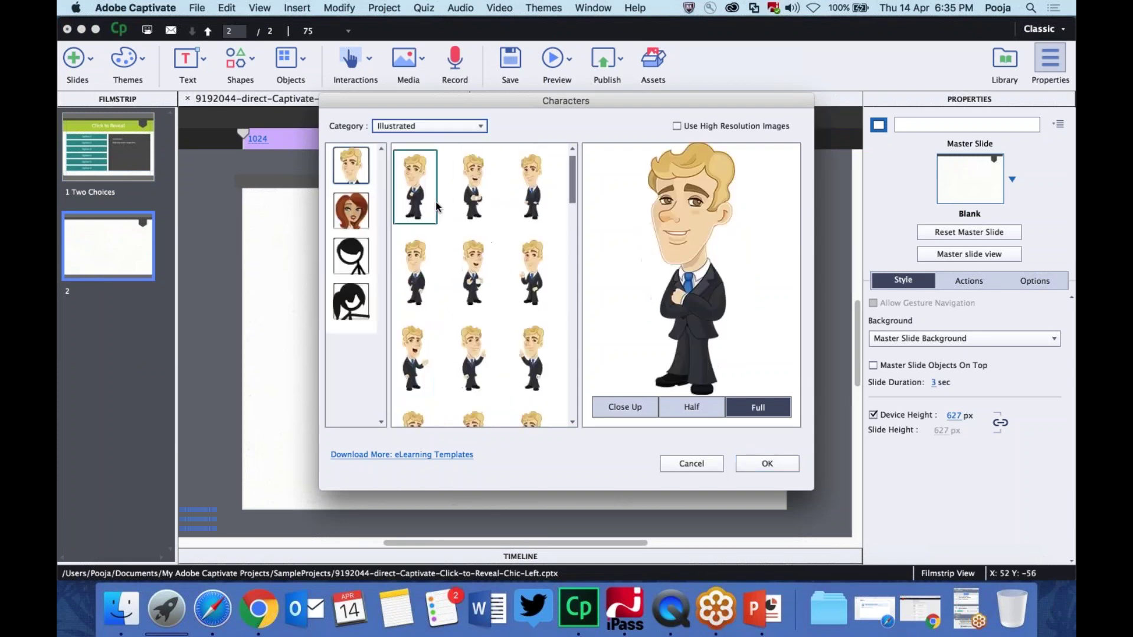
pyautogui.click(359, 263)
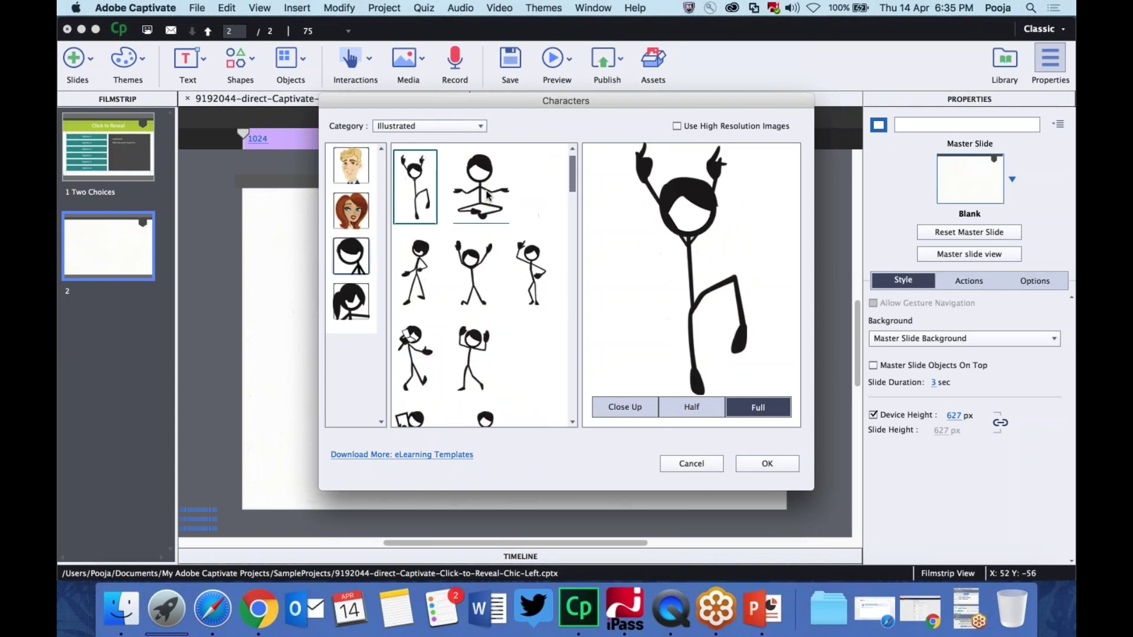
pyautogui.click(489, 196)
pyautogui.doubleClick(407, 205)
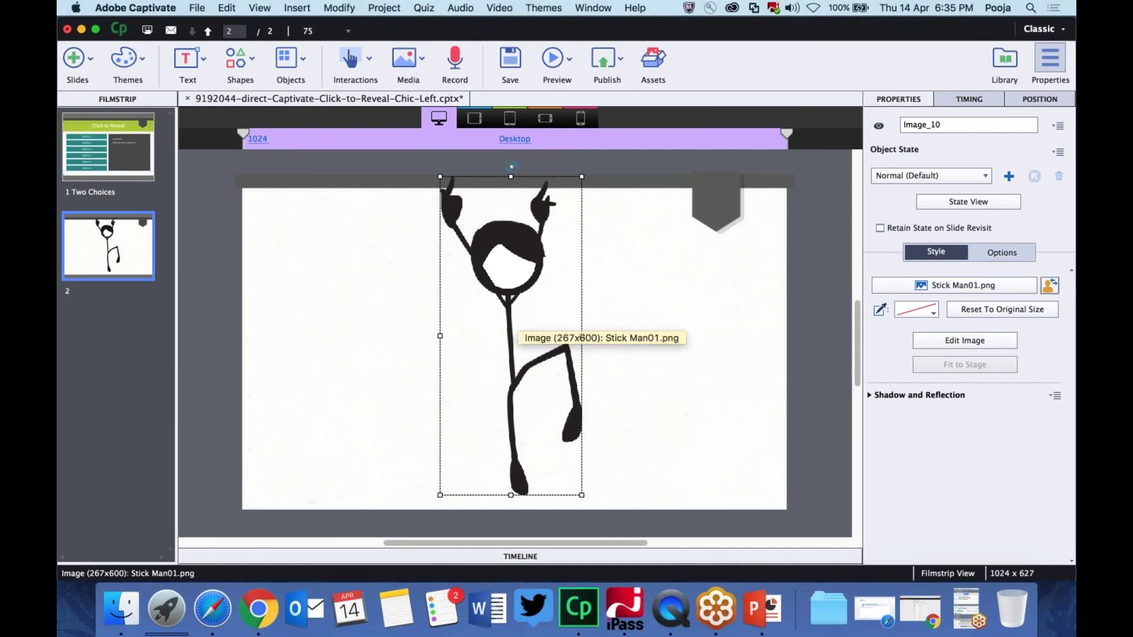
# Step: Move the stick man to about 9.4% from the slide's left edge and place a duplicate at about 58.6%
pyautogui.moveTo(511, 336); pyautogui.dragTo(365, 353)
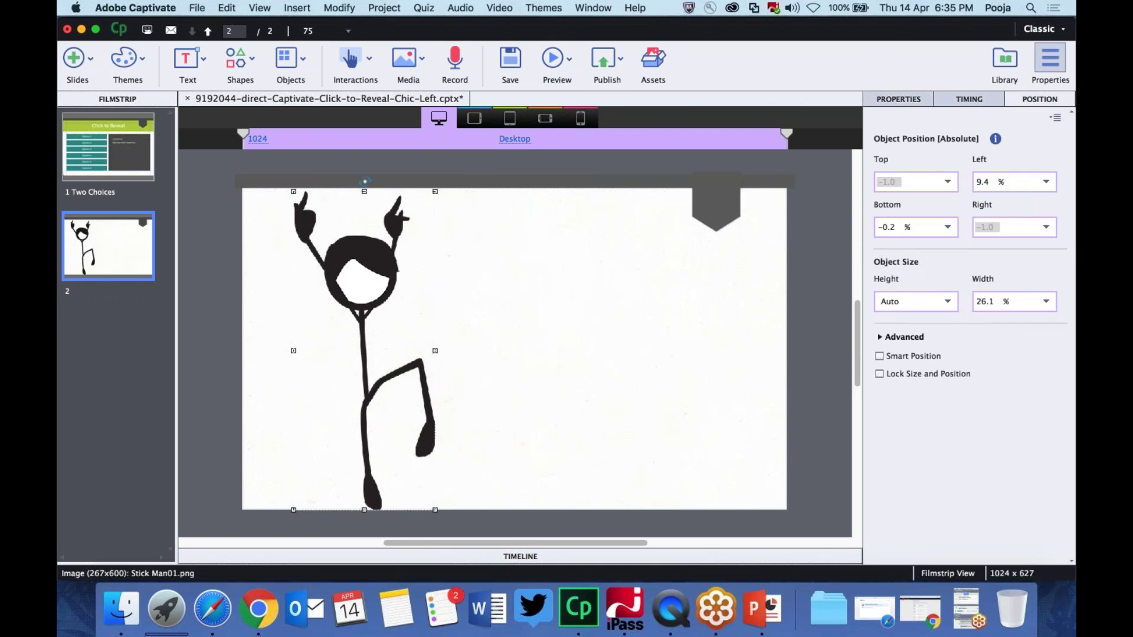
pyautogui.moveTo(393, 370); pyautogui.dragTo(661, 363)
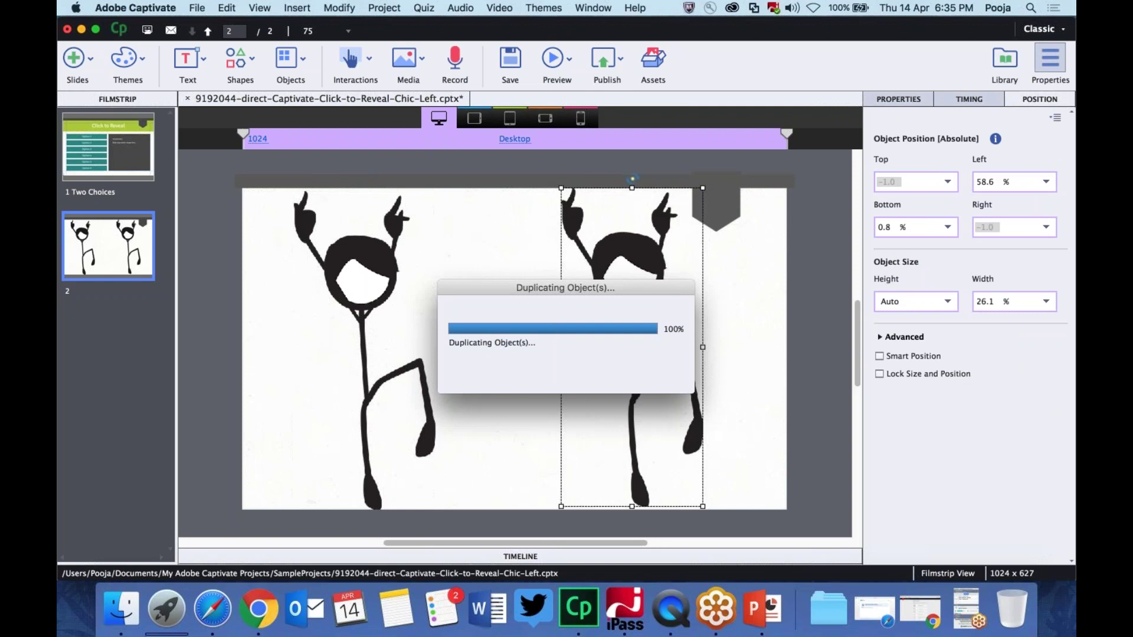
# Step: Edit the duplicate stick man image to an alpha of 77, leaving Invert Color off
pyautogui.click(971, 342)
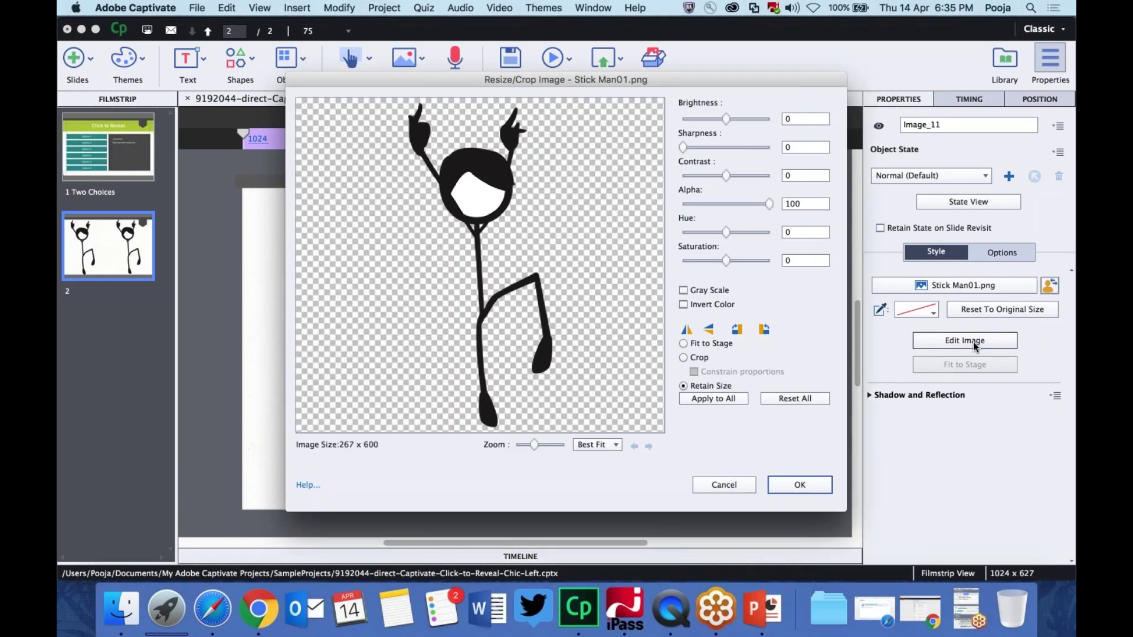
pyautogui.moveTo(769, 204); pyautogui.dragTo(749, 205)
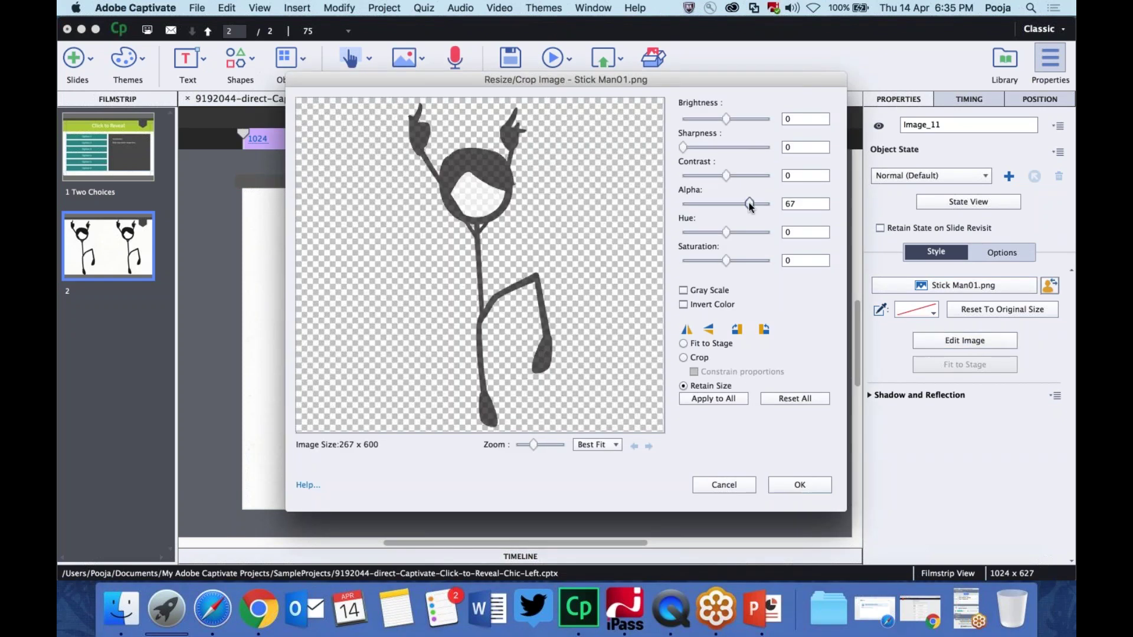
pyautogui.click(684, 304)
pyautogui.click(683, 304)
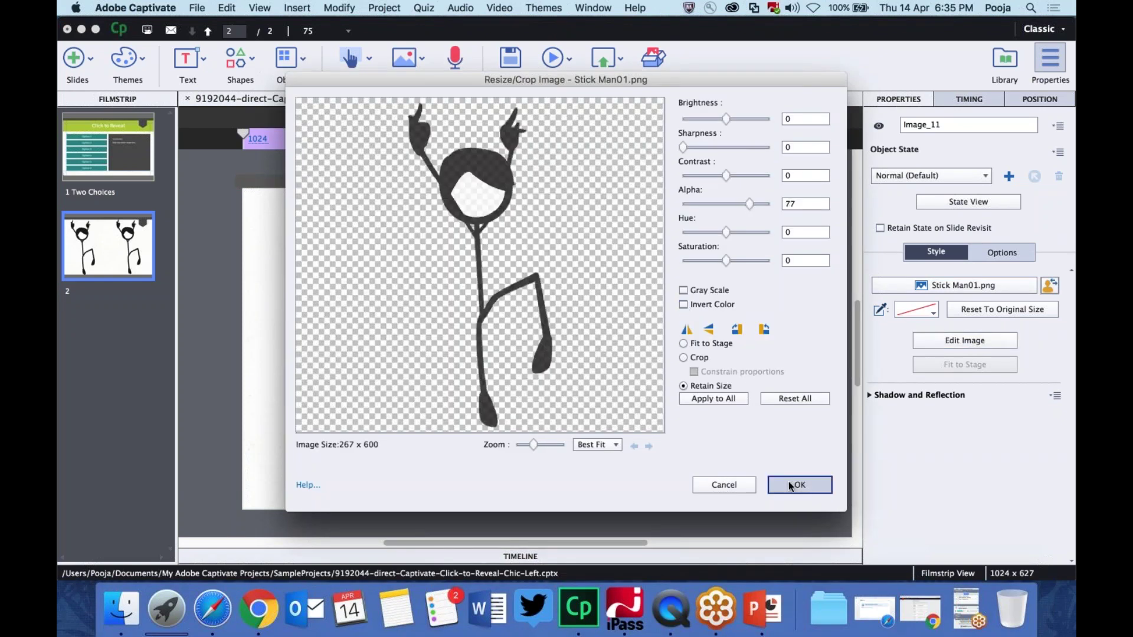
pyautogui.click(791, 485)
pyautogui.click(795, 365)
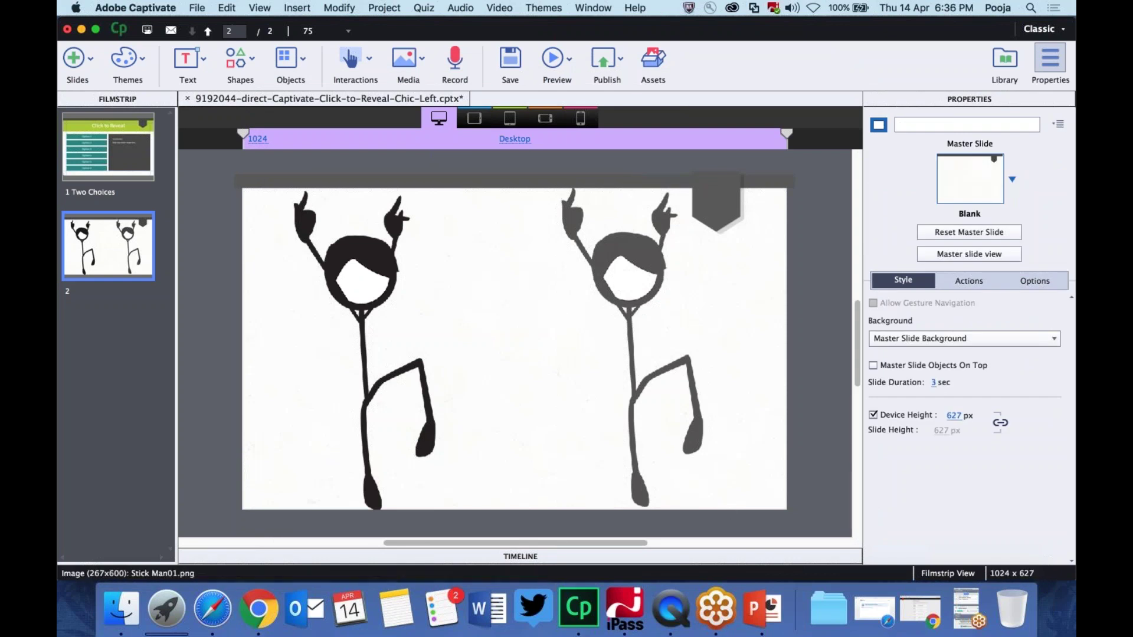
# Step: Create a drag-and-drop interaction with the black stick man as drag source, mapped to the gray duplicate as its correct drop target
pyautogui.click(368, 59)
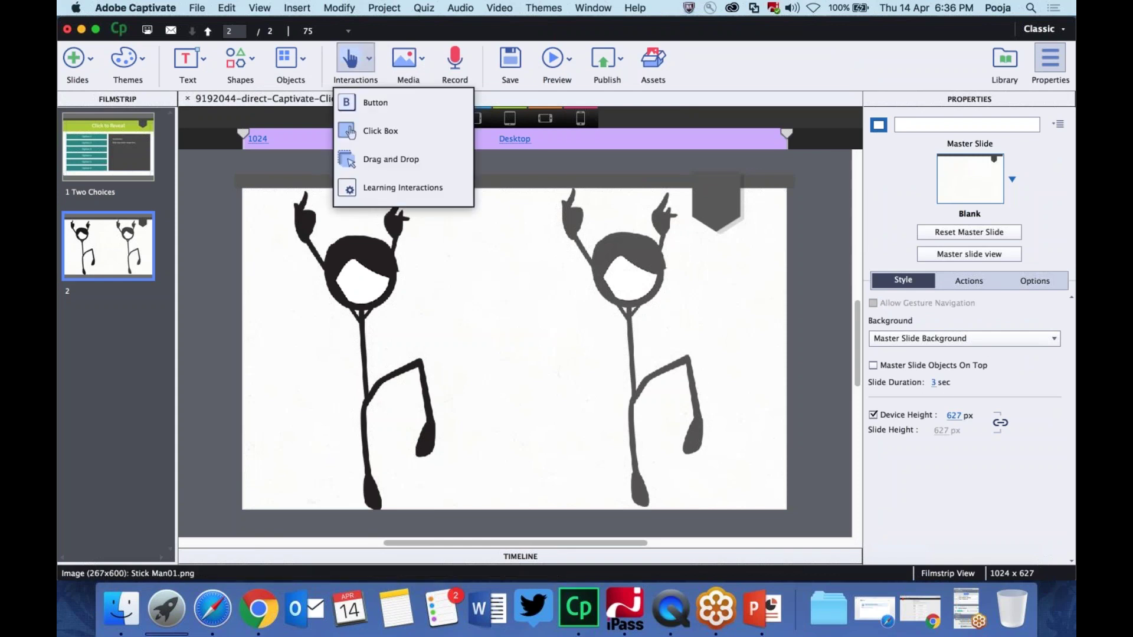
pyautogui.click(408, 157)
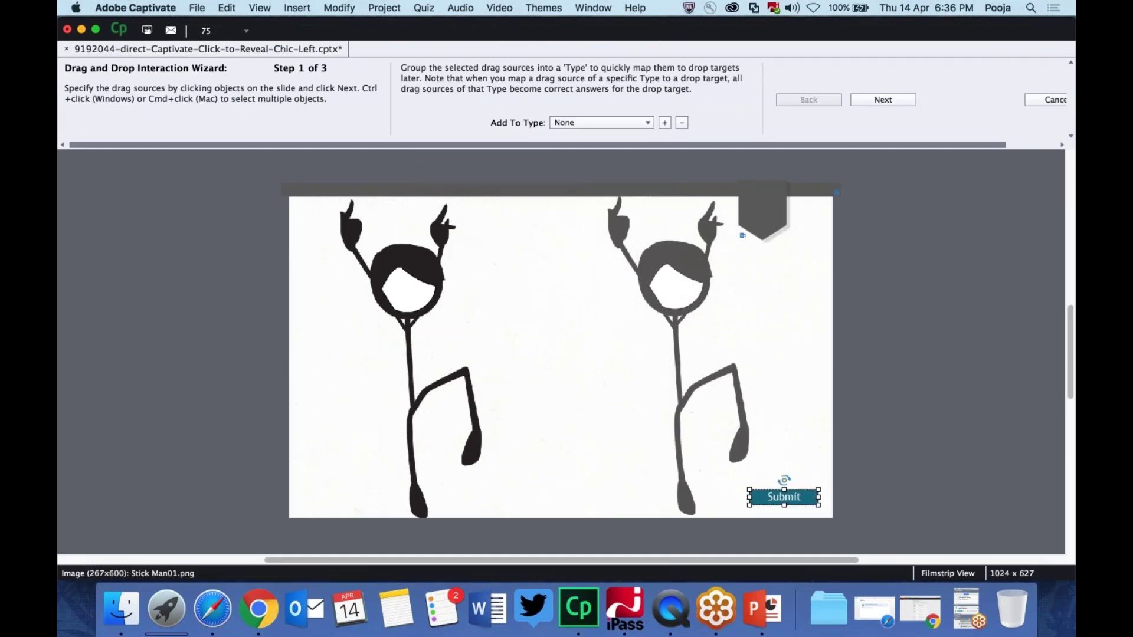
pyautogui.click(422, 263)
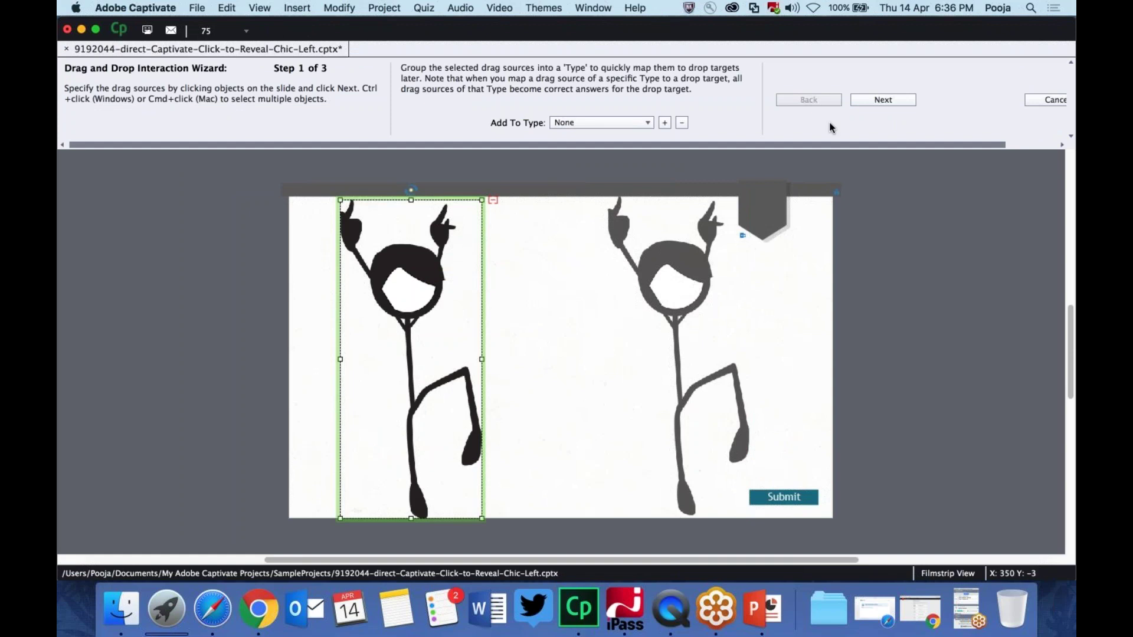
pyautogui.click(880, 100)
pyautogui.click(679, 354)
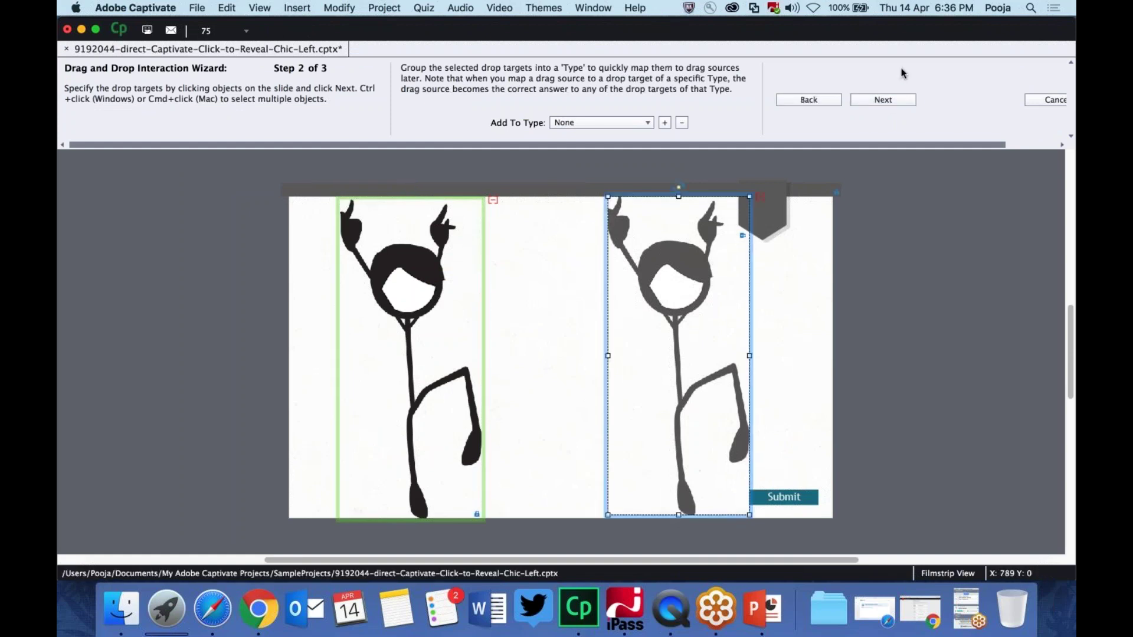
pyautogui.click(883, 100)
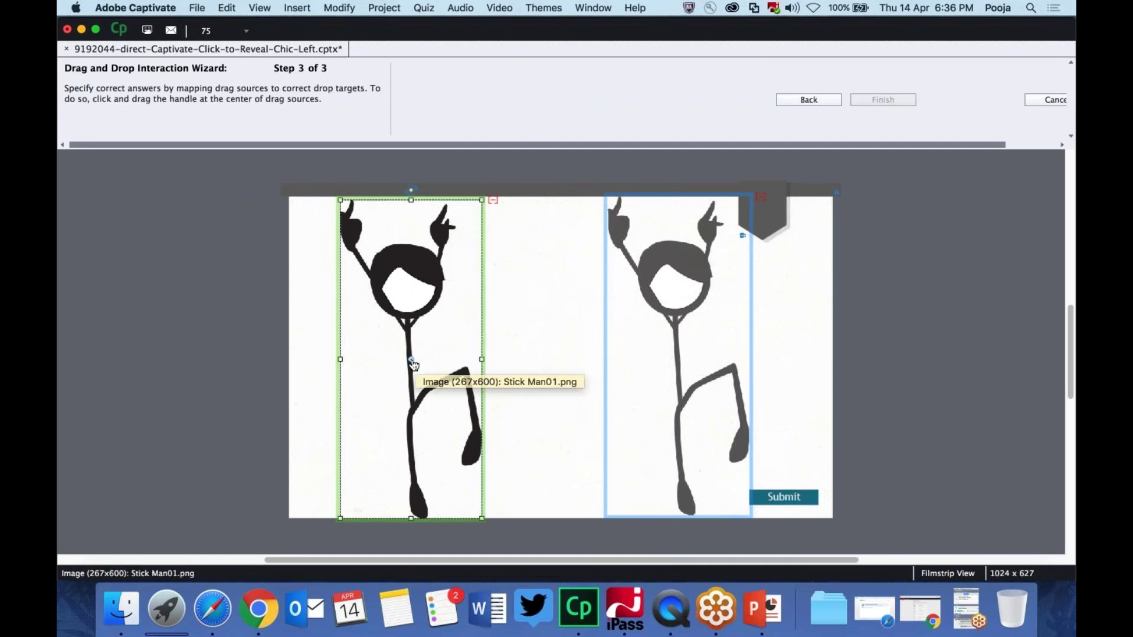
pyautogui.moveTo(411, 360); pyautogui.dragTo(673, 357)
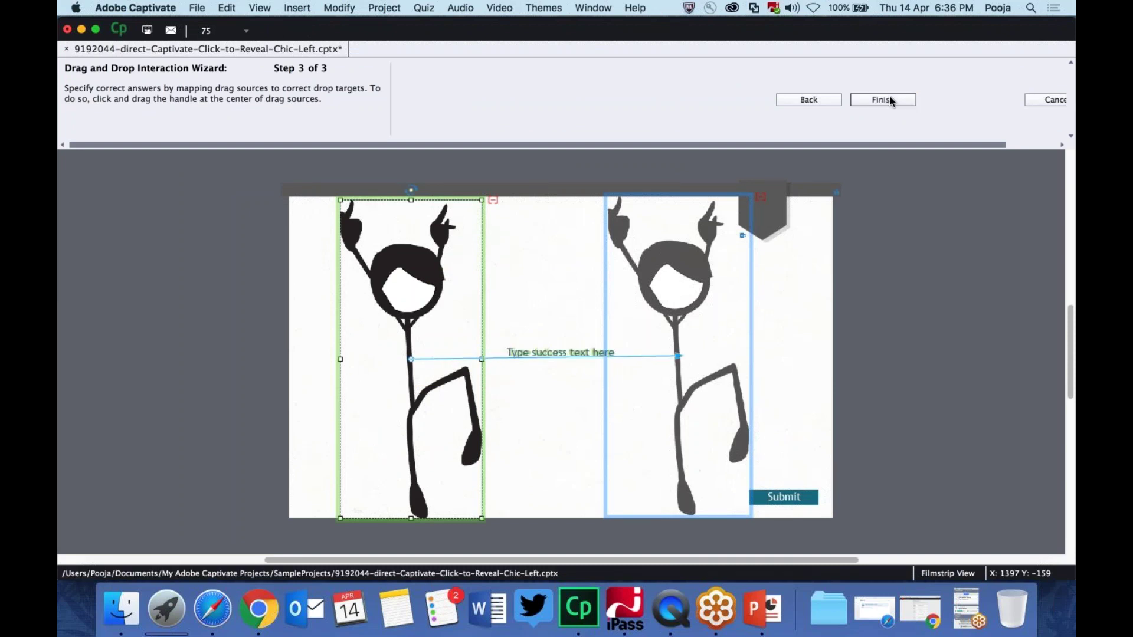
pyautogui.click(890, 100)
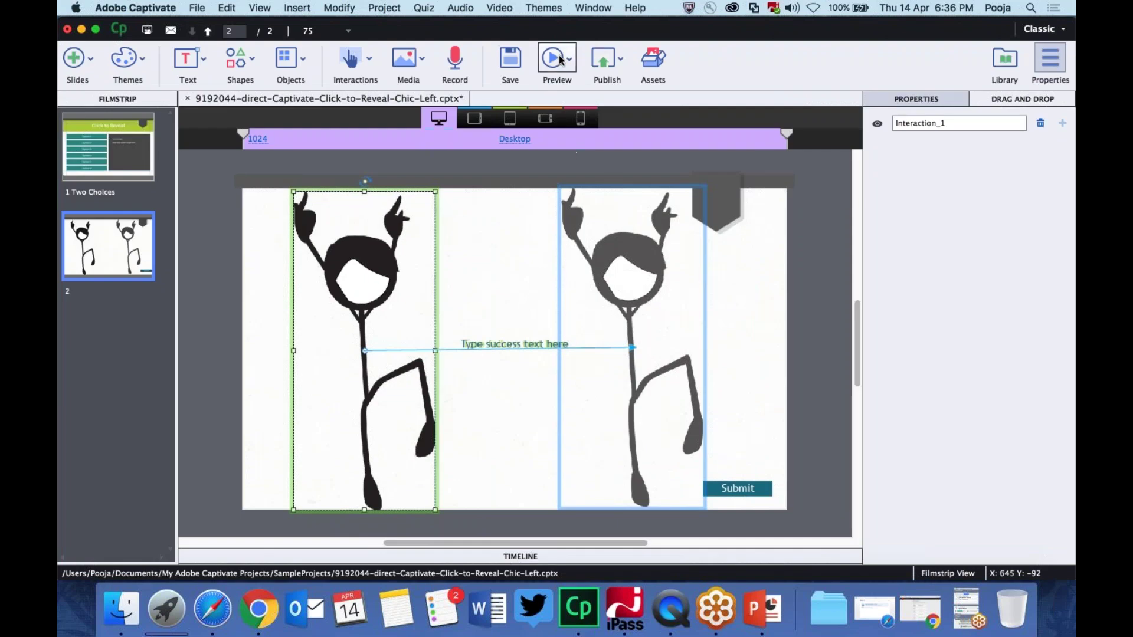
# Step: Preview from this slide, test dropping the black stick man onto the gray one, and close the preview
pyautogui.click(558, 59)
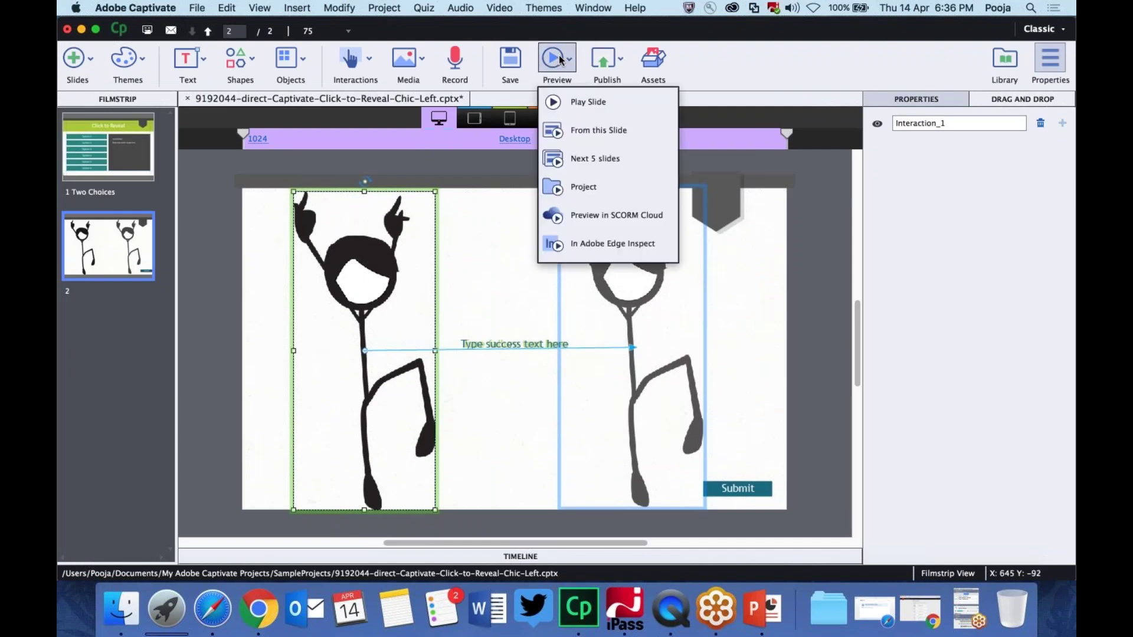
pyautogui.click(611, 132)
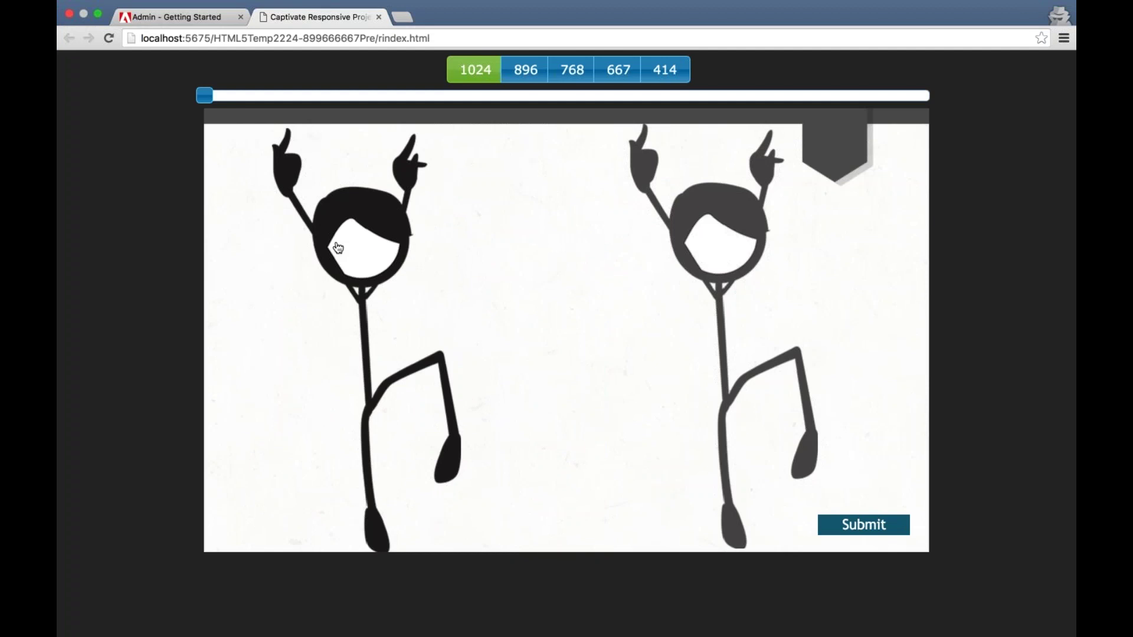
pyautogui.moveTo(356, 239); pyautogui.dragTo(649, 225)
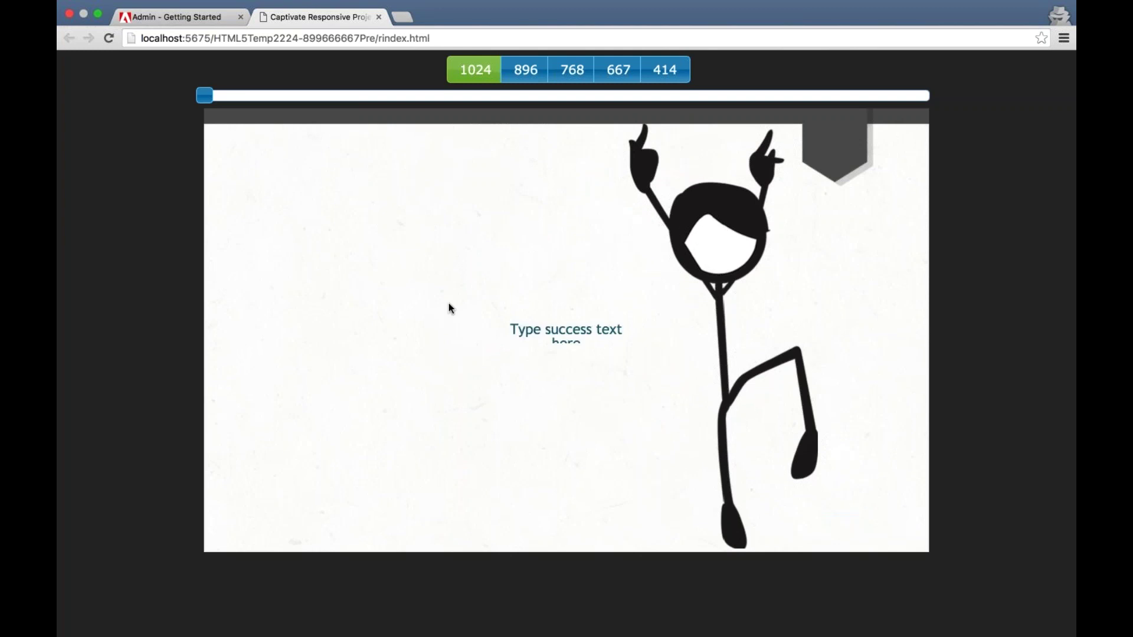
pyautogui.click(379, 17)
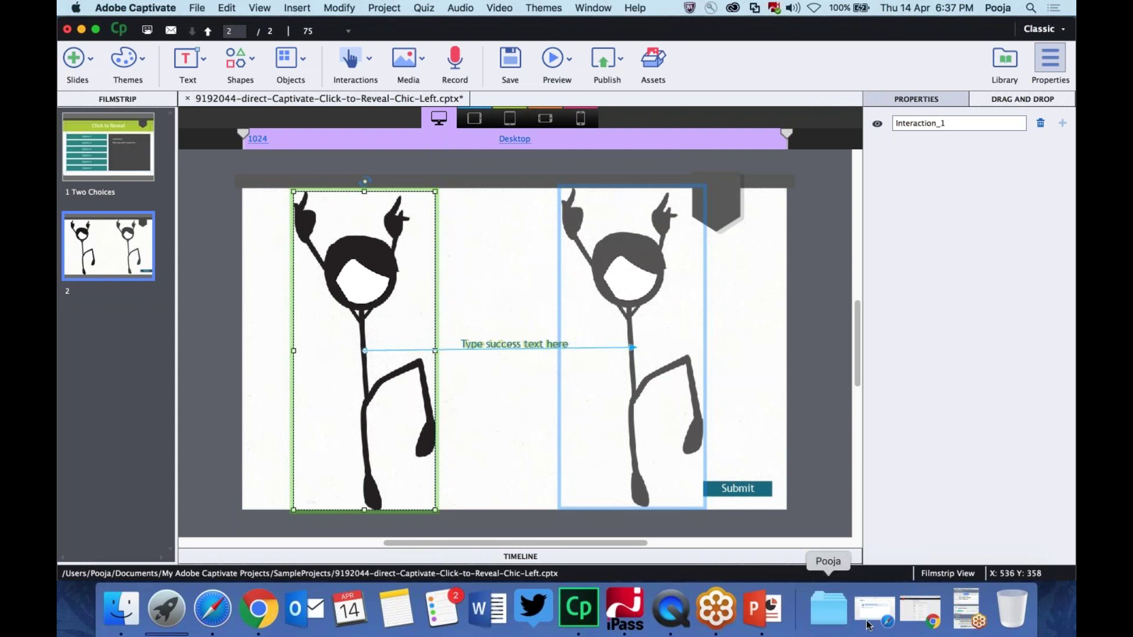
# Step: Switch to Captivate Prime in the browser and look over the administrator's Getting Started page
pyautogui.click(721, 612)
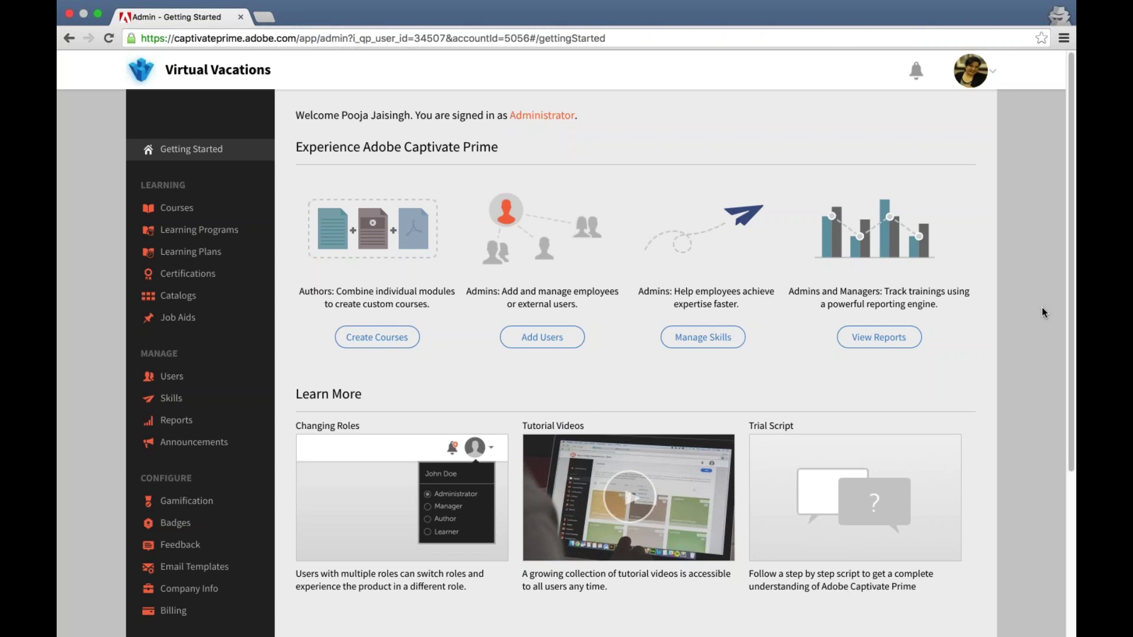
pyautogui.scroll(-1, 1043, 313)
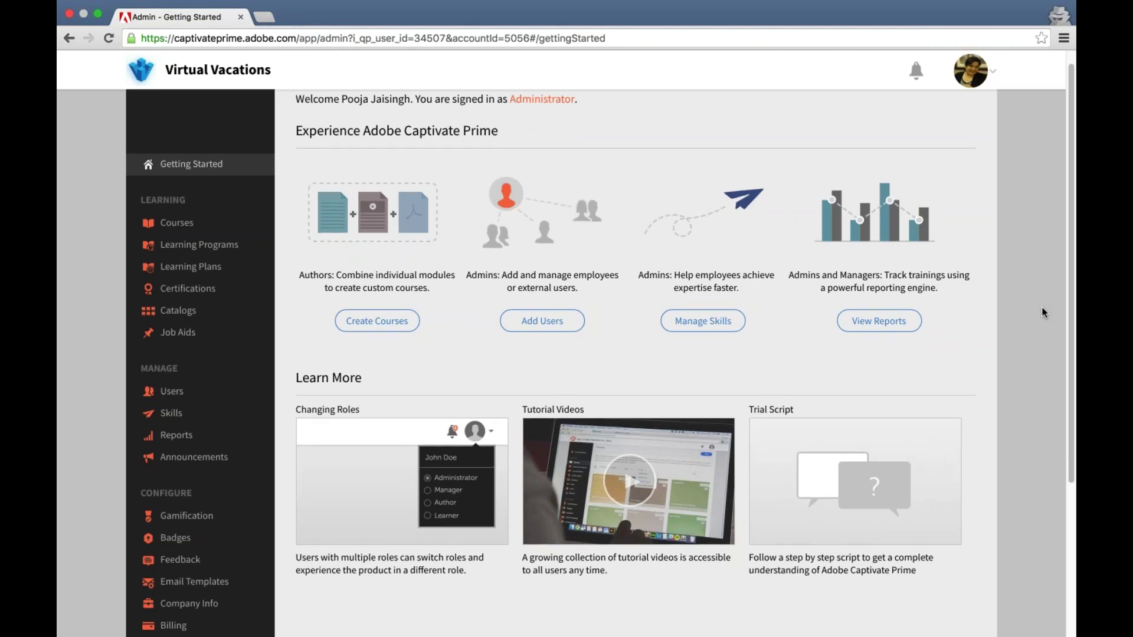
pyautogui.scroll(-1, 1044, 313)
pyautogui.scroll(2, 1044, 312)
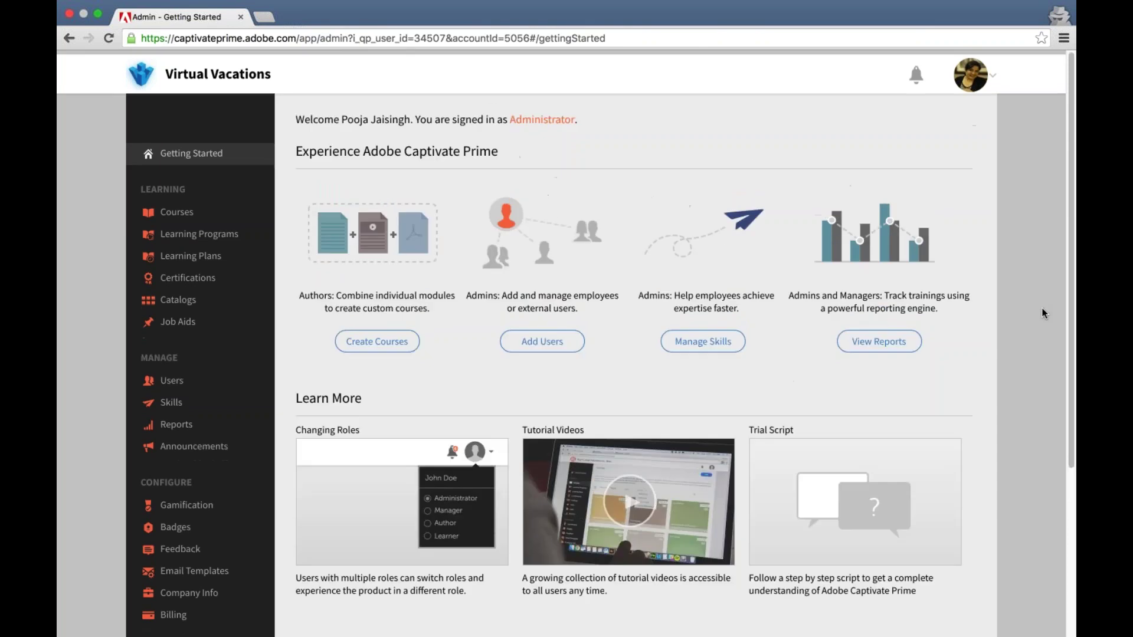
pyautogui.scroll(-3, 1044, 313)
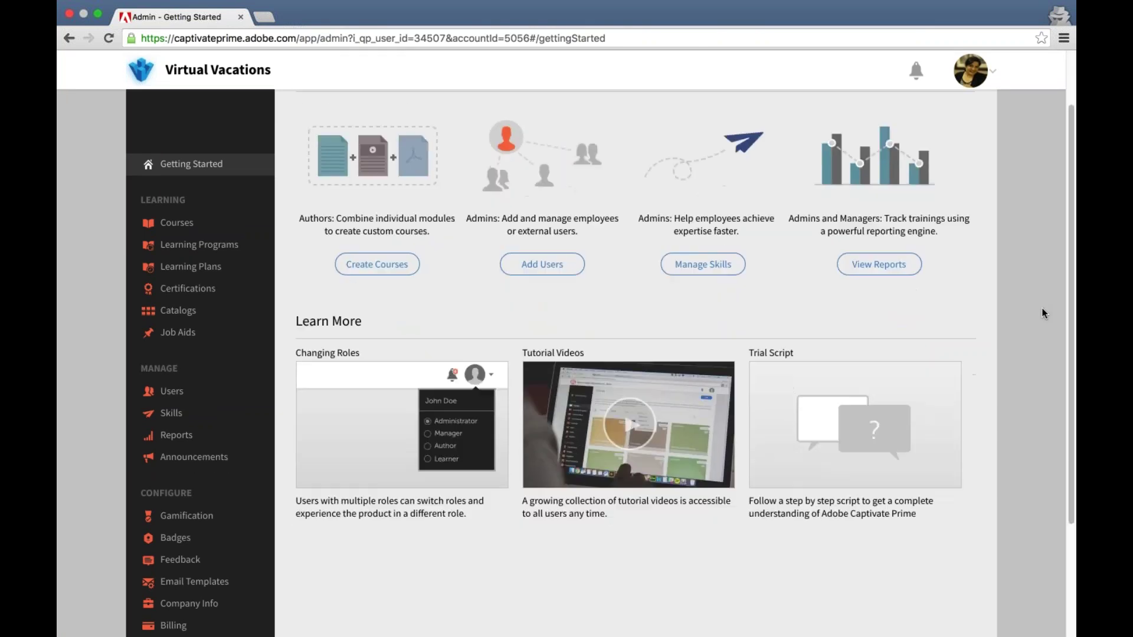
pyautogui.scroll(3, 1044, 312)
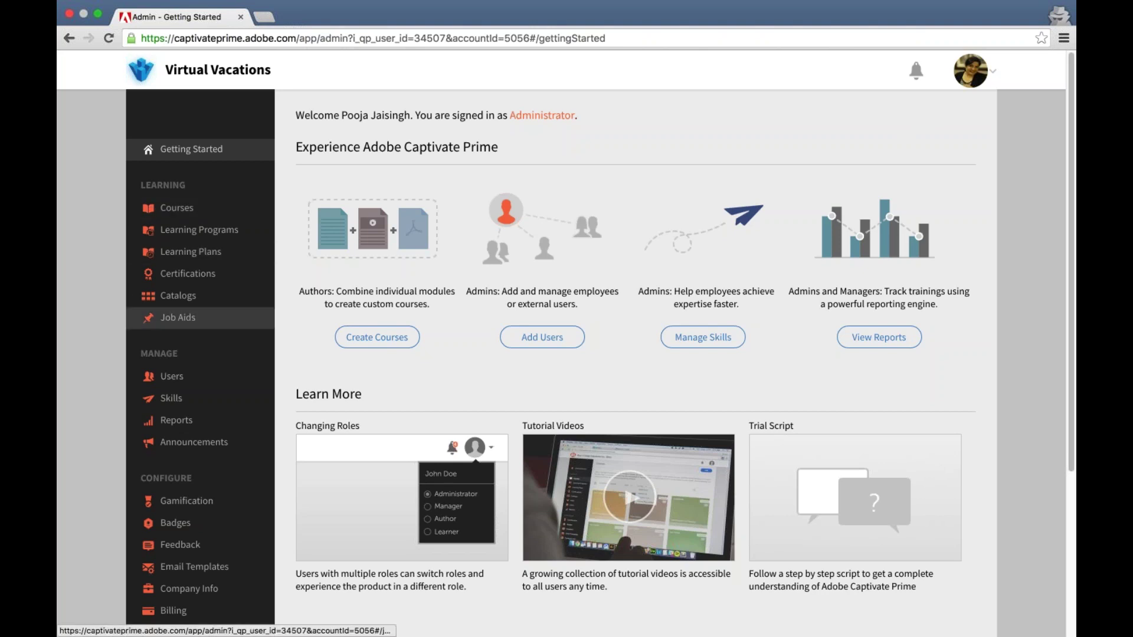
# Step: View the administrator's Skills page and switch the account to the Learner role
pyautogui.click(171, 398)
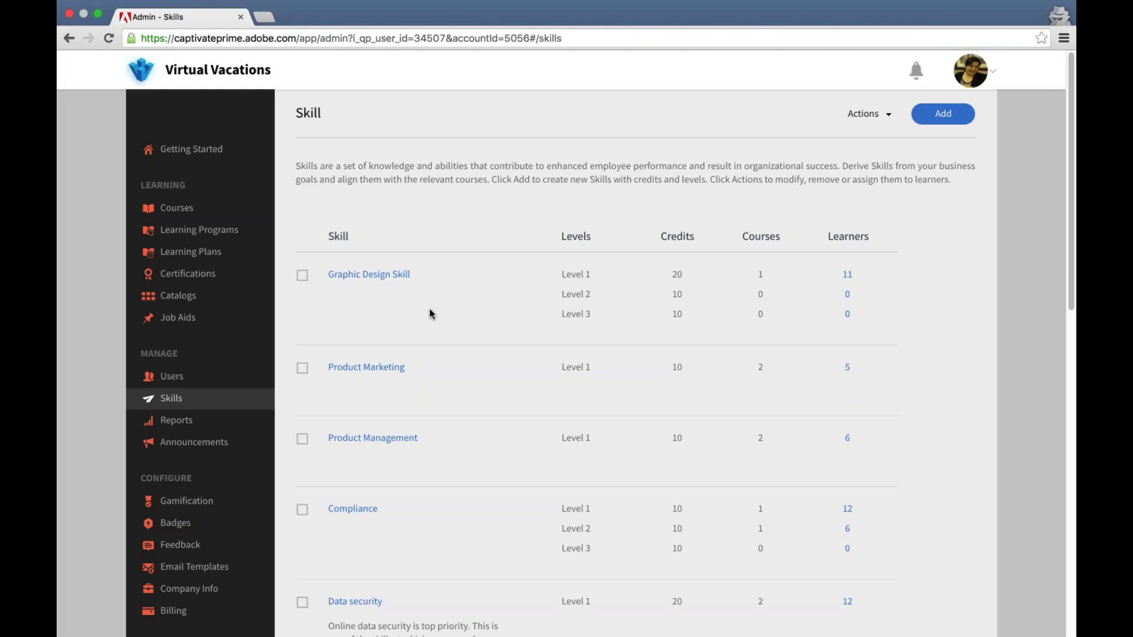
pyautogui.click(969, 82)
pyautogui.click(920, 137)
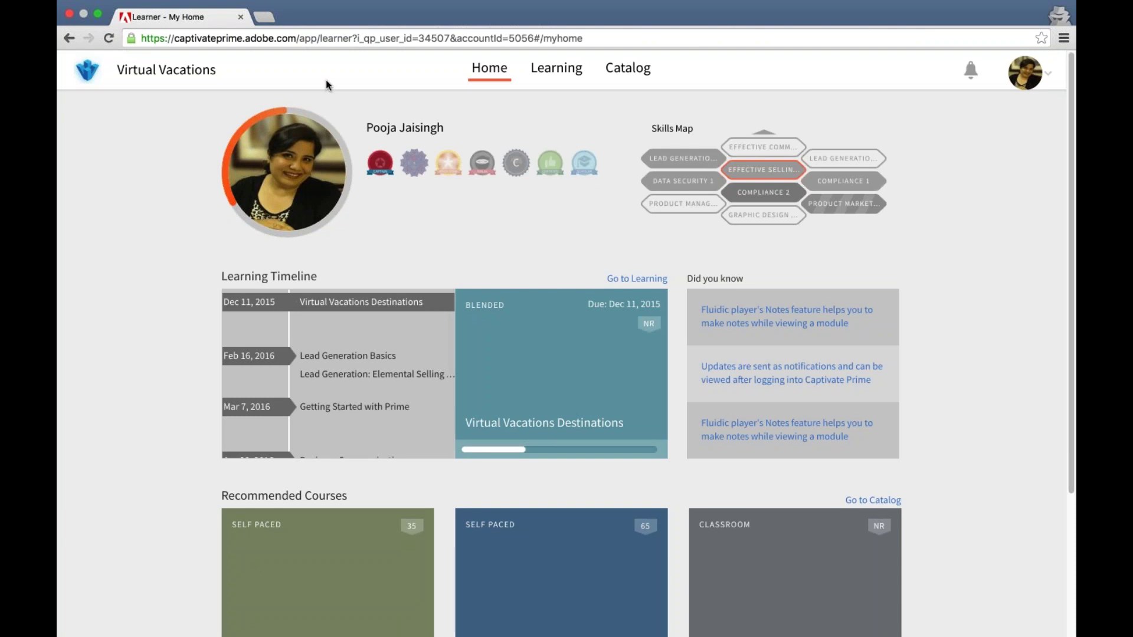
# Step: Open the leaderboard from the learner's profile points and examine the rankings, levels and ways to earn points
pyautogui.moveTo(308, 156)
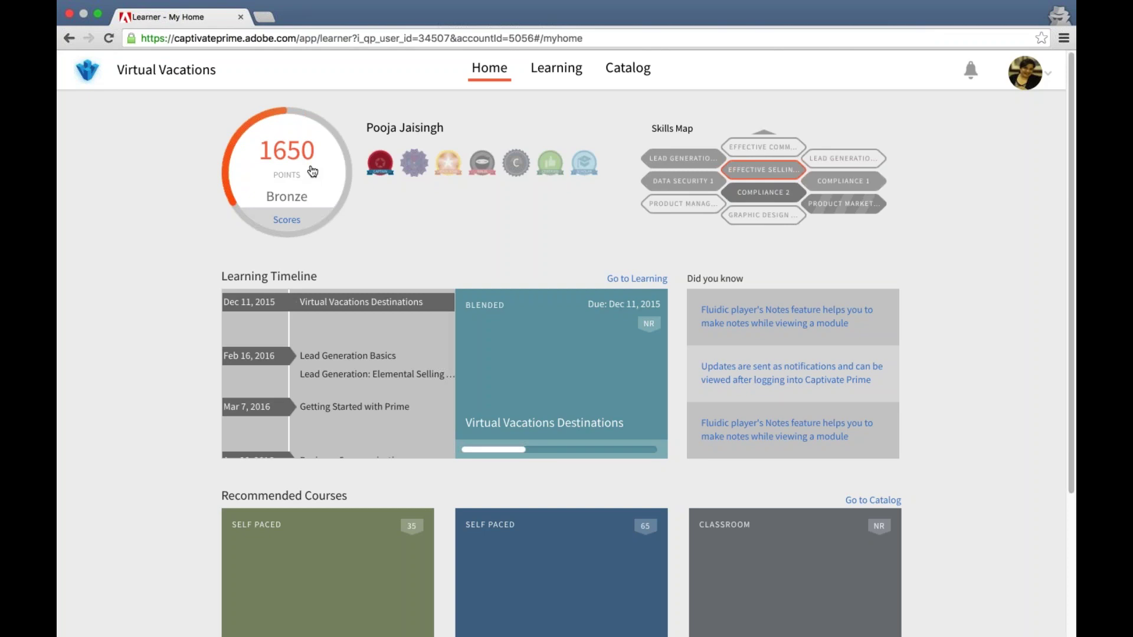
pyautogui.click(313, 171)
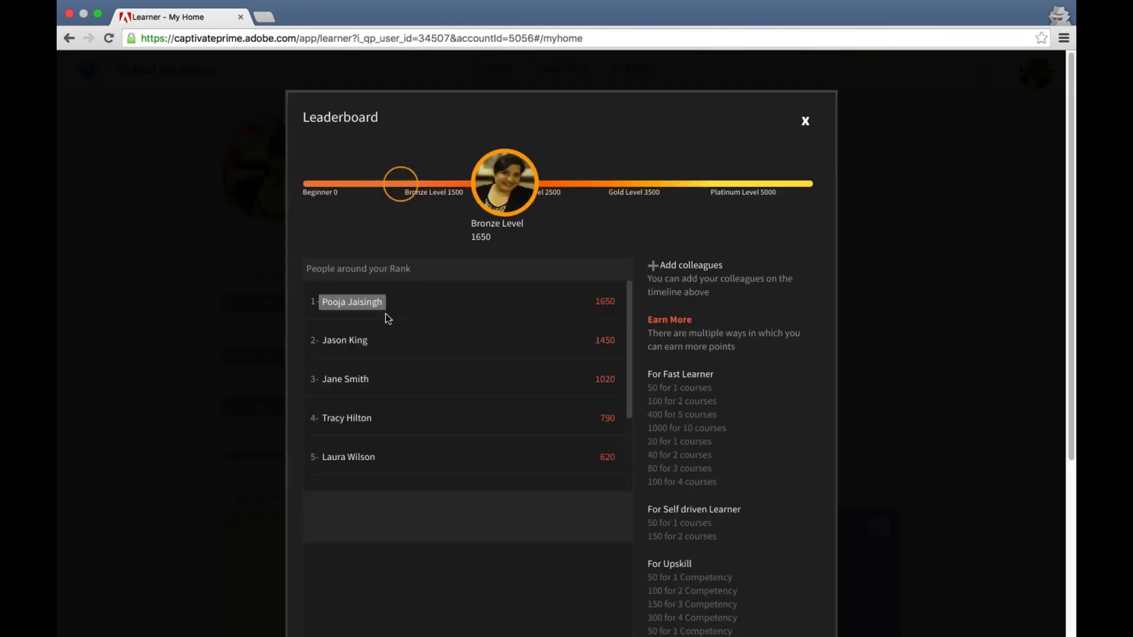
pyautogui.scroll(-1, 409, 412)
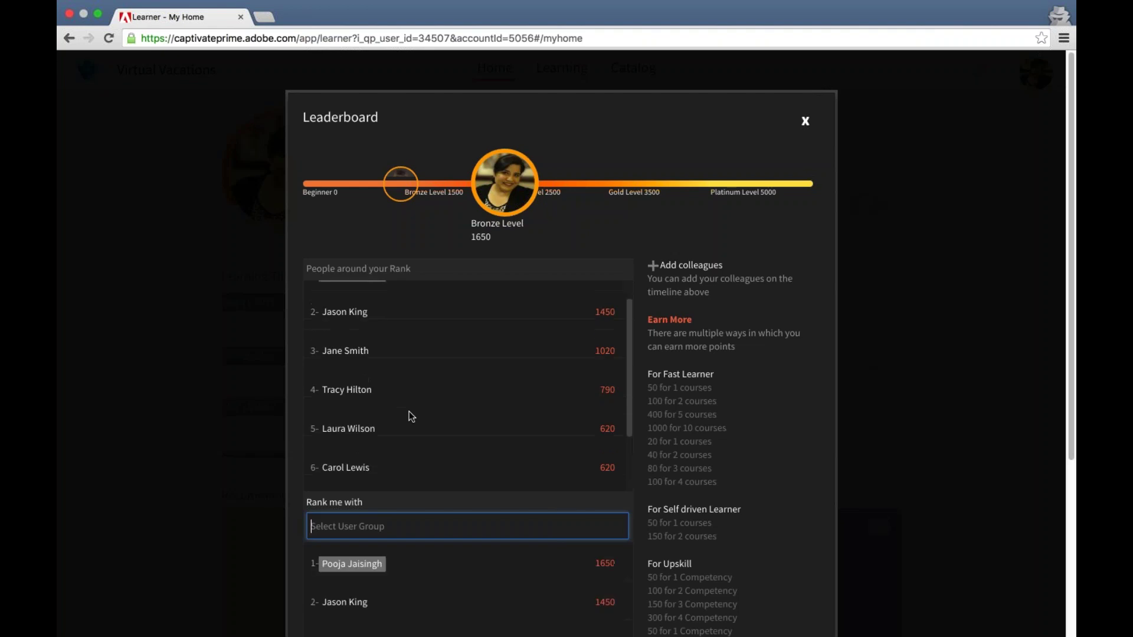
pyautogui.scroll(-1, 410, 416)
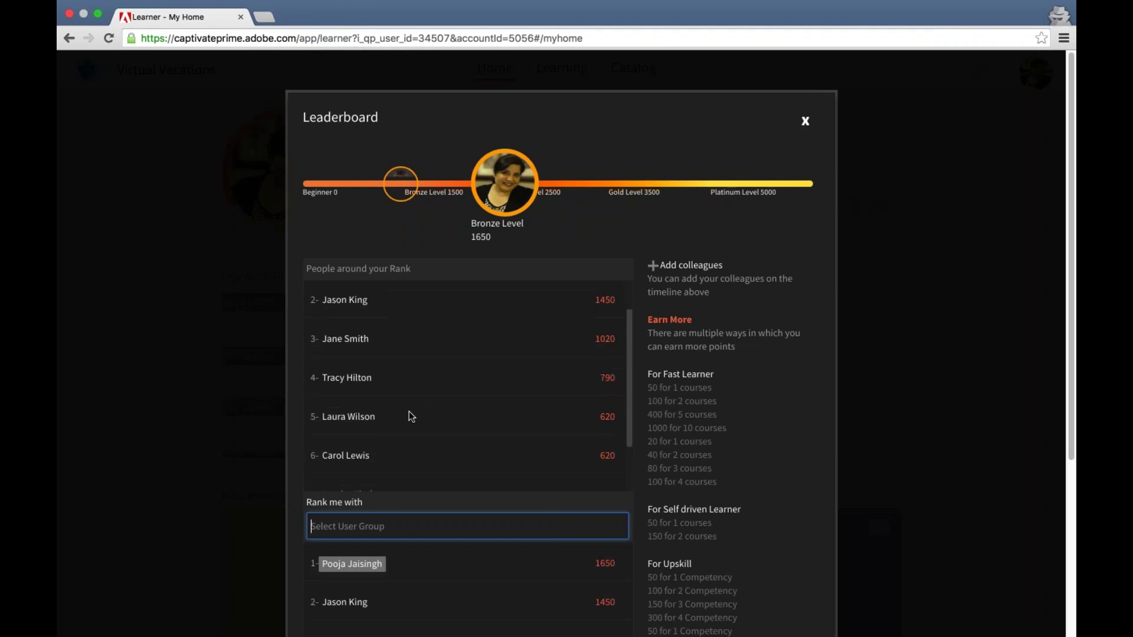
pyautogui.scroll(2, 409, 412)
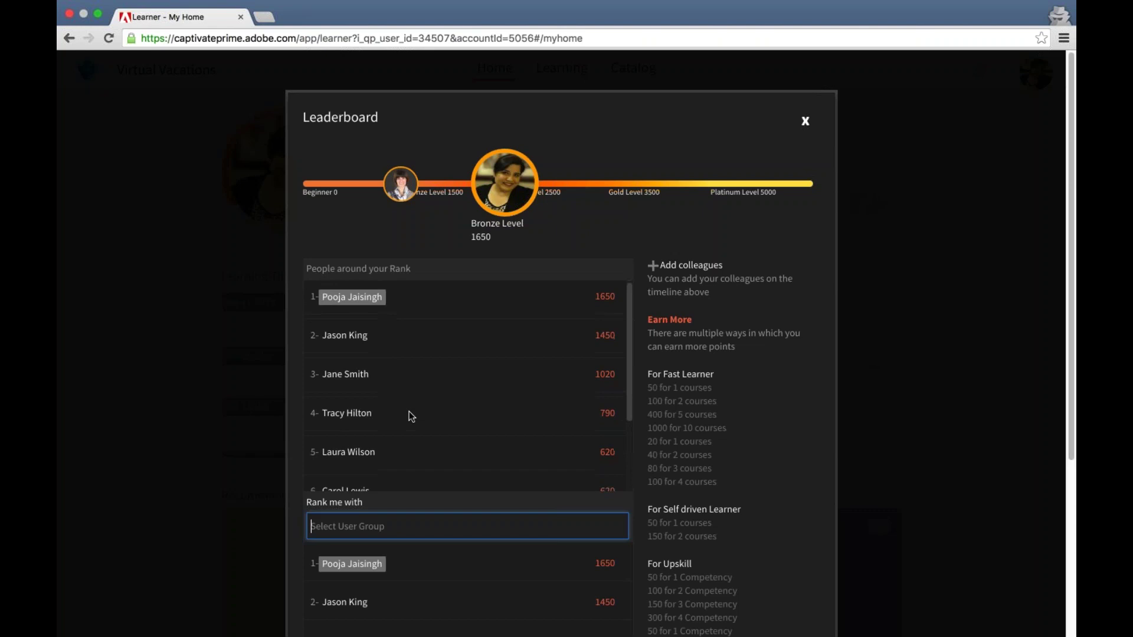
pyautogui.scroll(1, 409, 412)
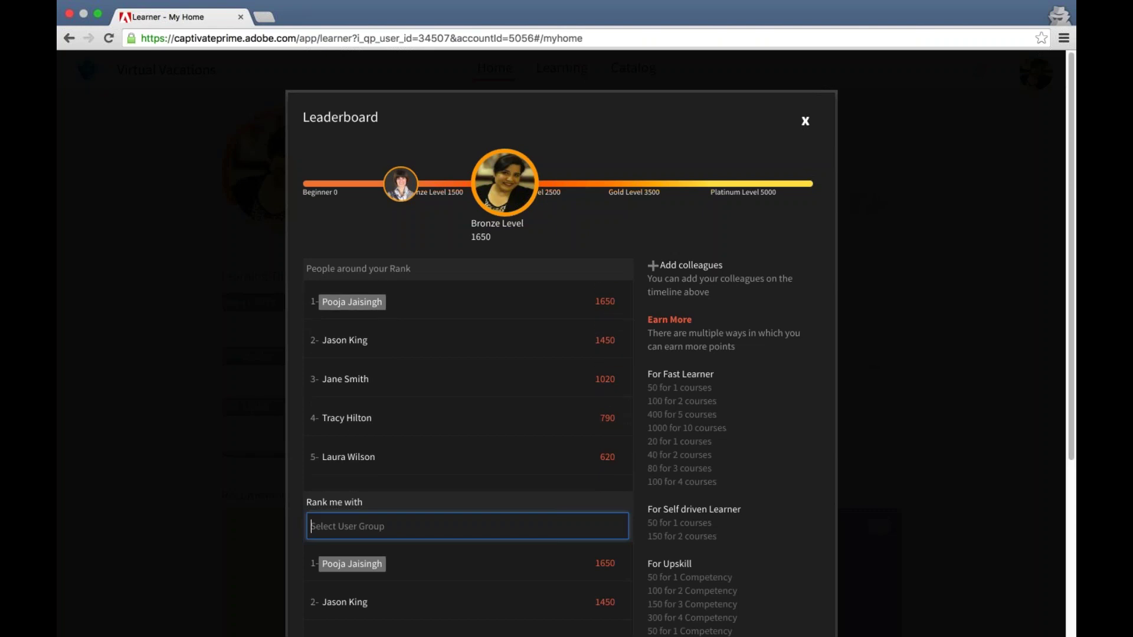
pyautogui.scroll(-1, 561, 362)
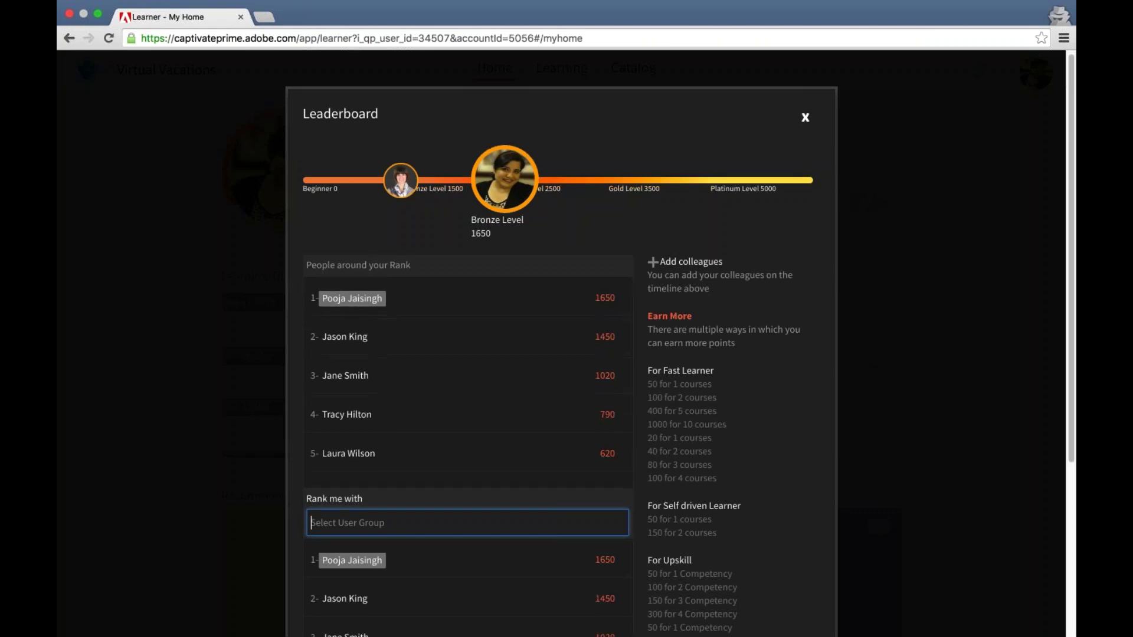
pyautogui.scroll(-1, 561, 354)
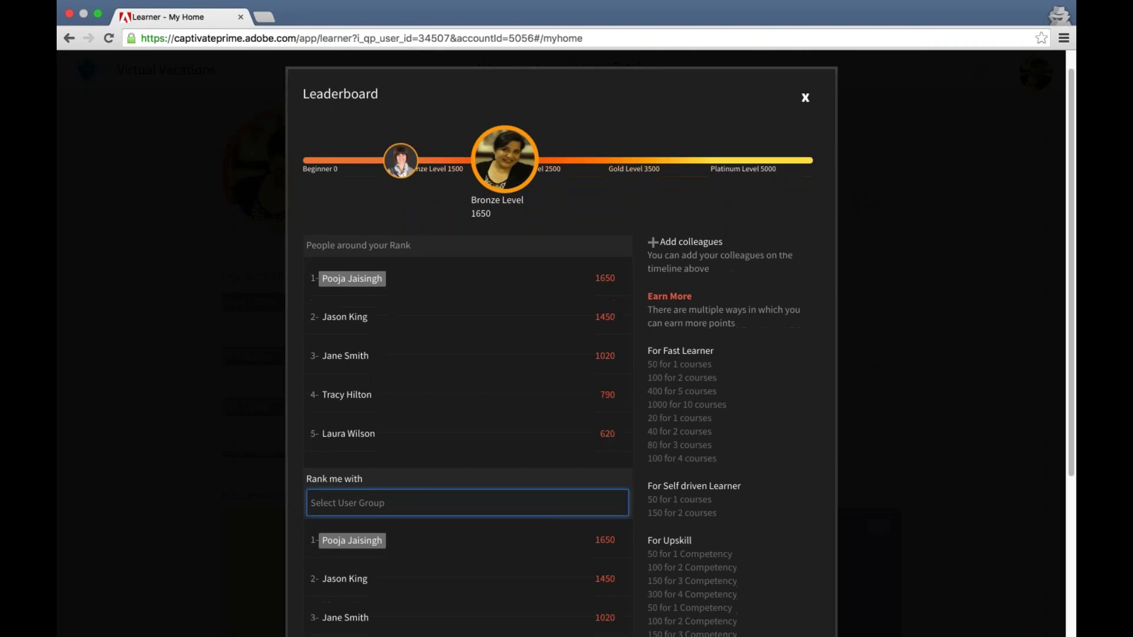
# Step: Examine the full list of ranked colleagues, the group ranking and the remaining ways to earn points on the leaderboard
pyautogui.scroll(-1, 560, 354)
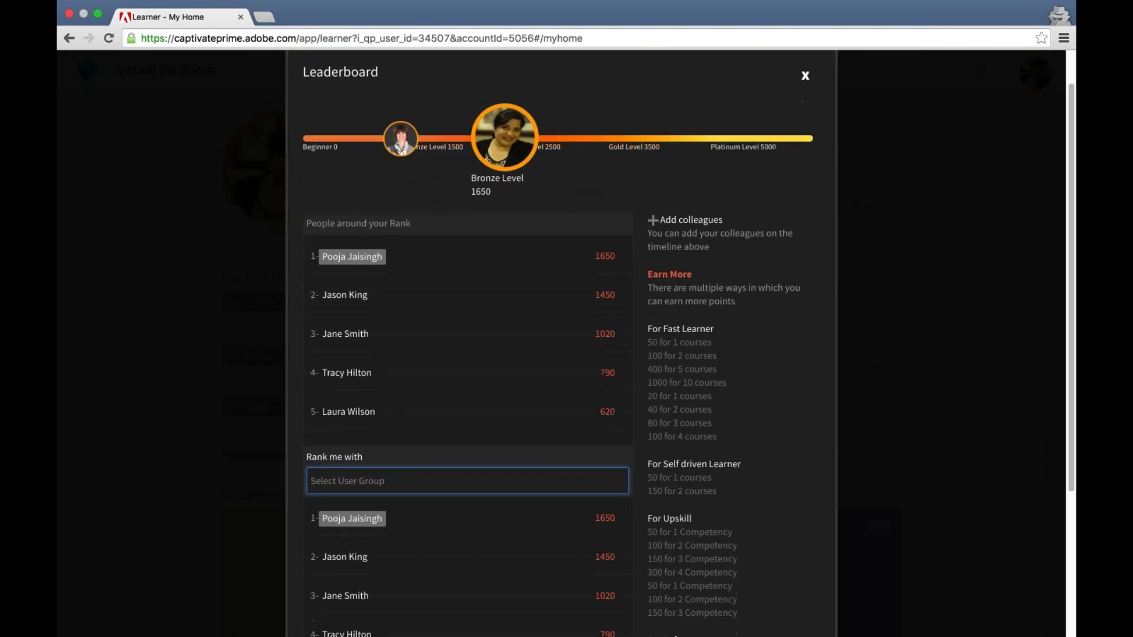
pyautogui.scroll(-5, 471, 254)
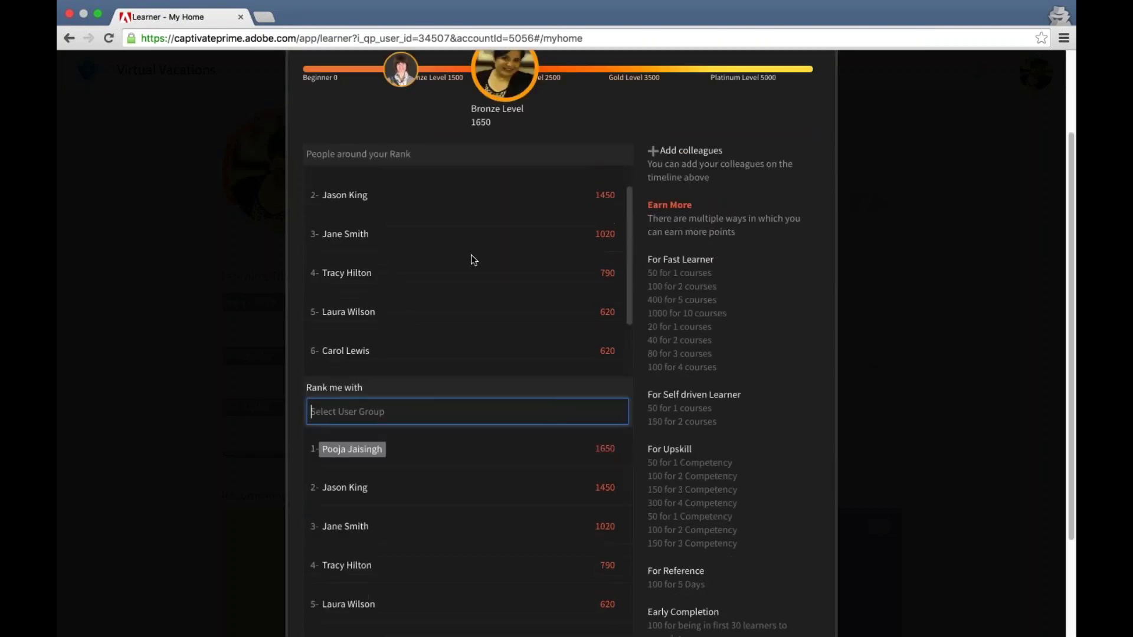
pyautogui.scroll(3, 471, 254)
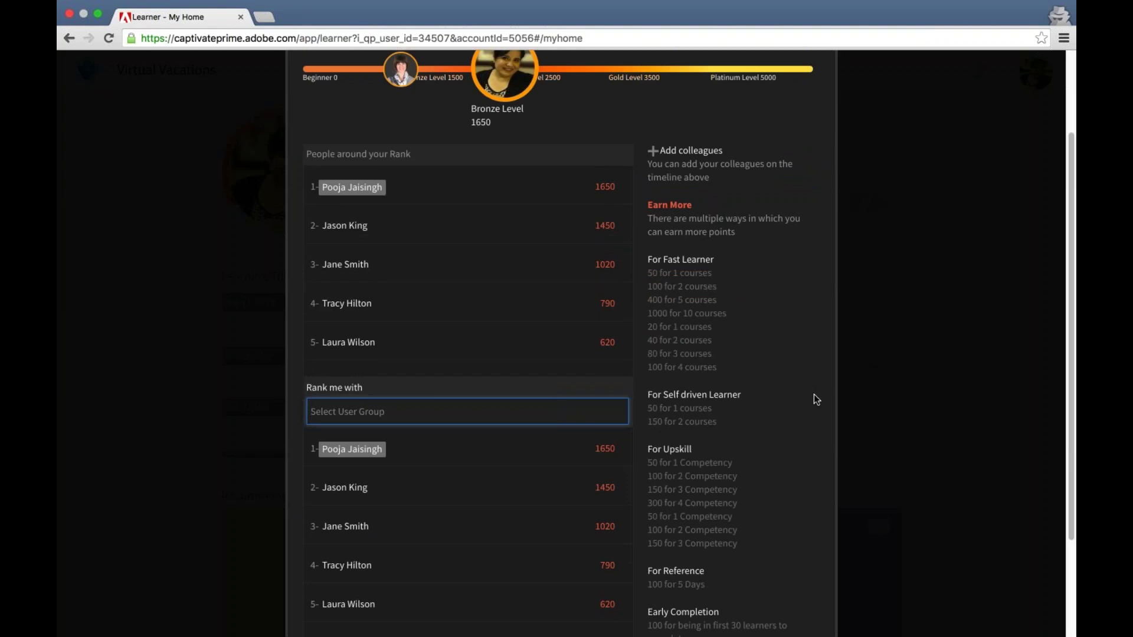
pyautogui.scroll(-4, 813, 394)
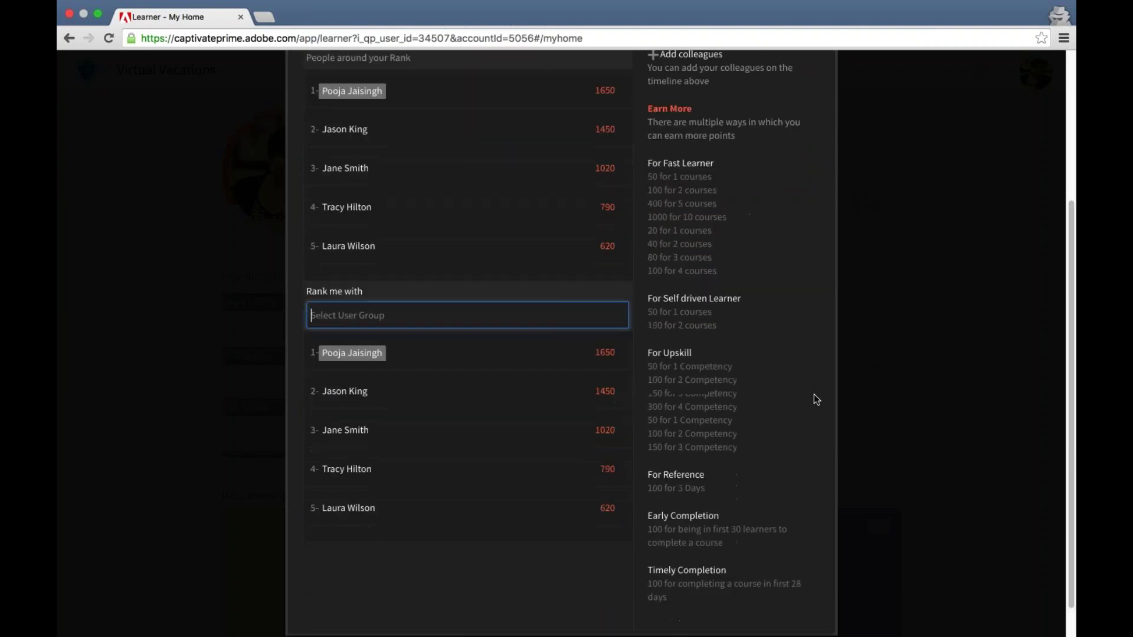
pyautogui.scroll(-5, 458, 464)
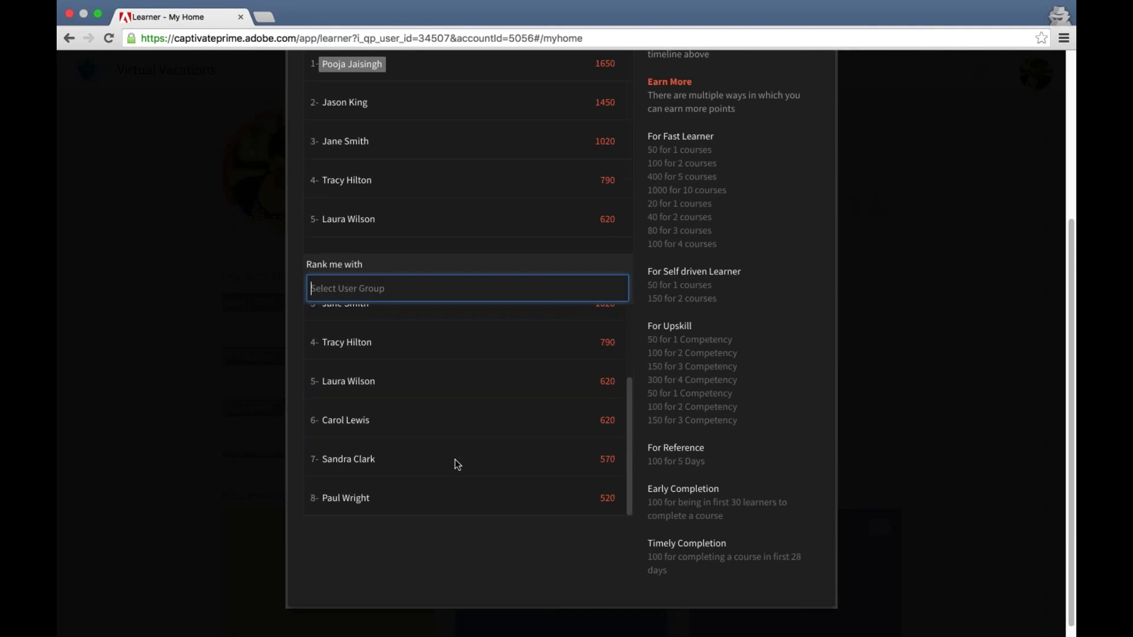
pyautogui.scroll(4, 458, 464)
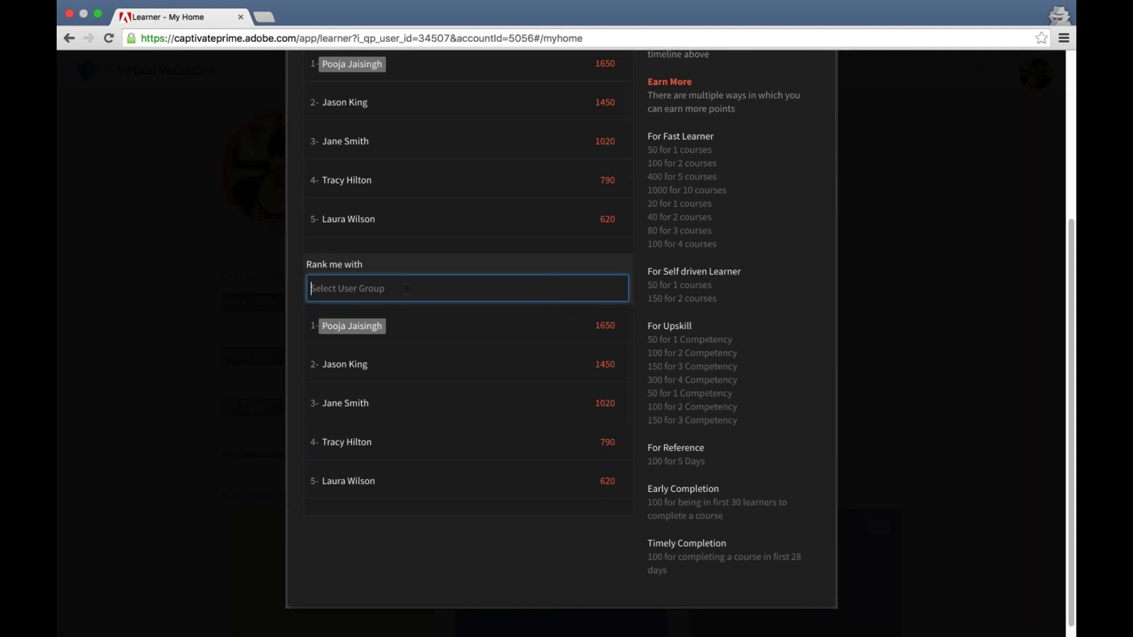
# Step: Try ranking the learner within the direct team of the colleague ranked second, and remove that group
pyautogui.write('ja')
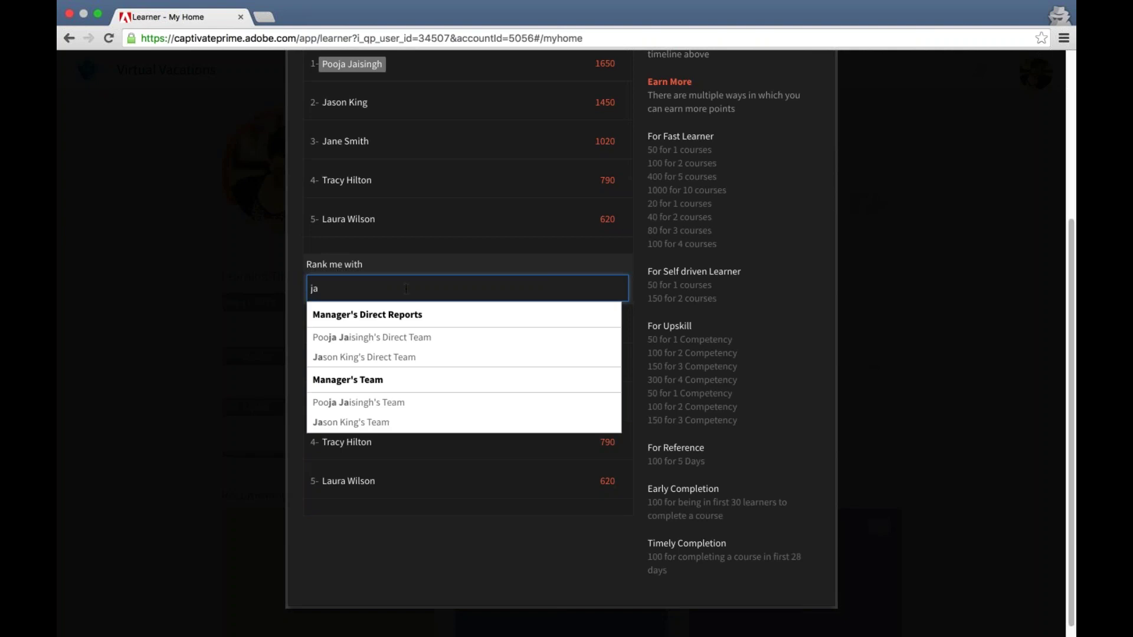
pyautogui.click(376, 358)
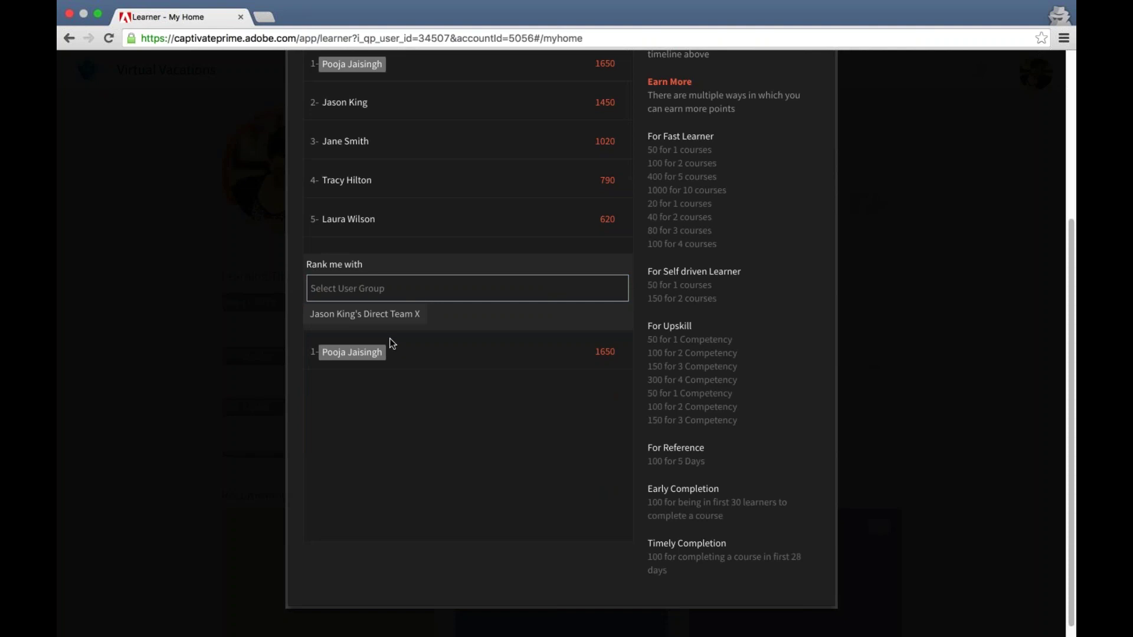
pyautogui.click(418, 315)
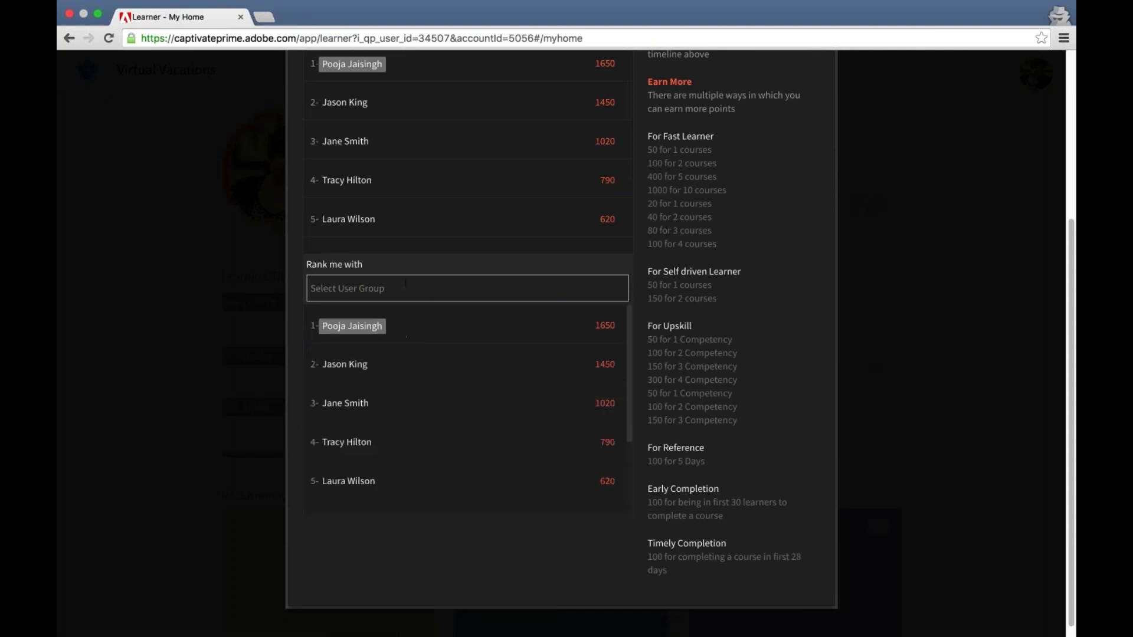
# Step: Try ranking the learner with the user group Cost Center (10002767), and remove that group
pyautogui.click(405, 286)
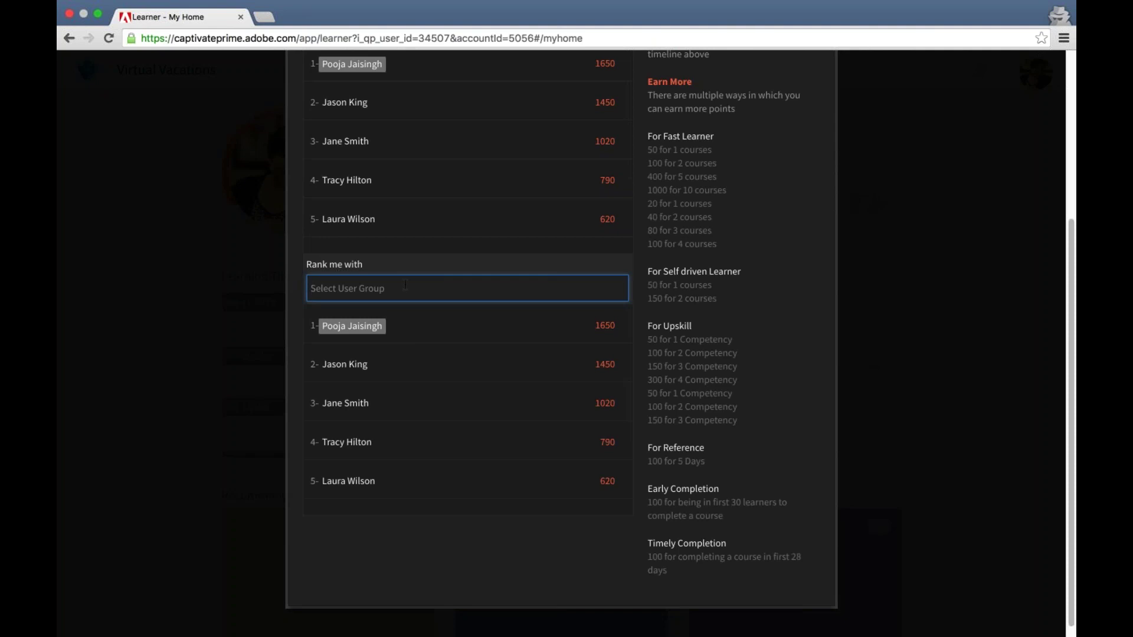
pyautogui.scroll(-3, 419, 419)
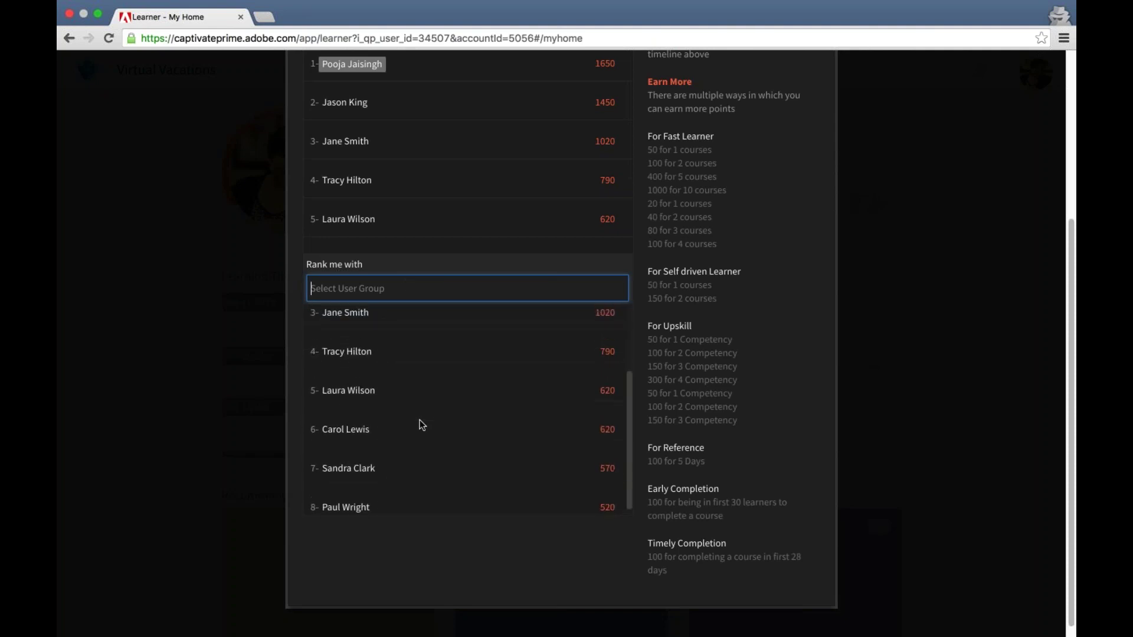
pyautogui.scroll(3, 420, 420)
pyautogui.write('car')
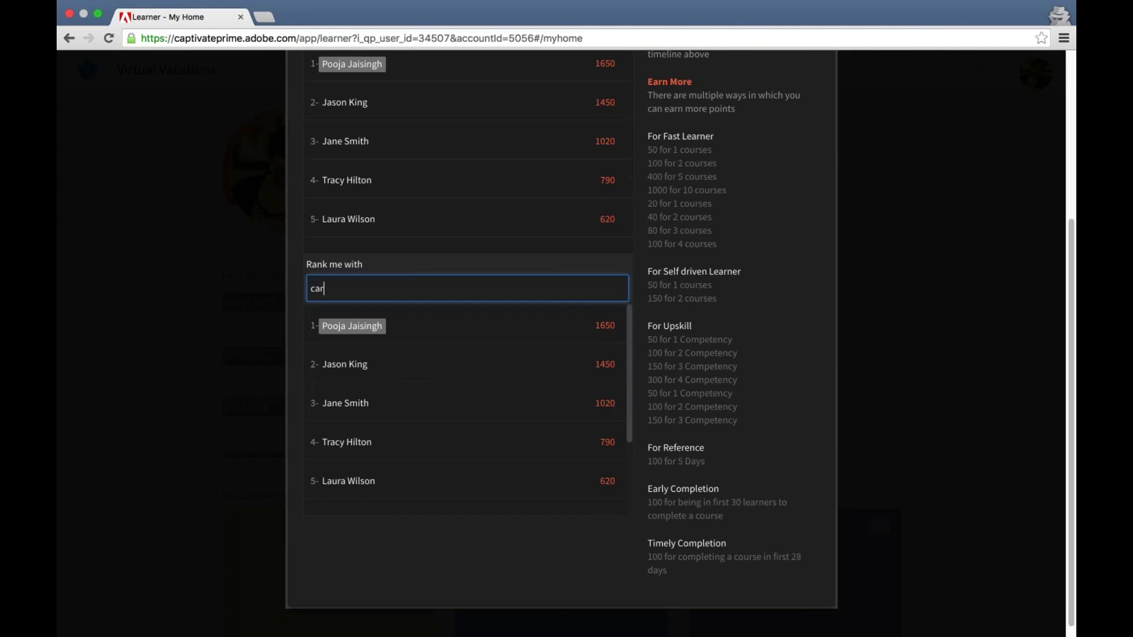
pyautogui.write('o')
pyautogui.press('BackSpace')
pyautogui.press('BackSpace')
pyautogui.press('BackSpace')
pyautogui.press('BackSpace')
pyautogui.write('c')
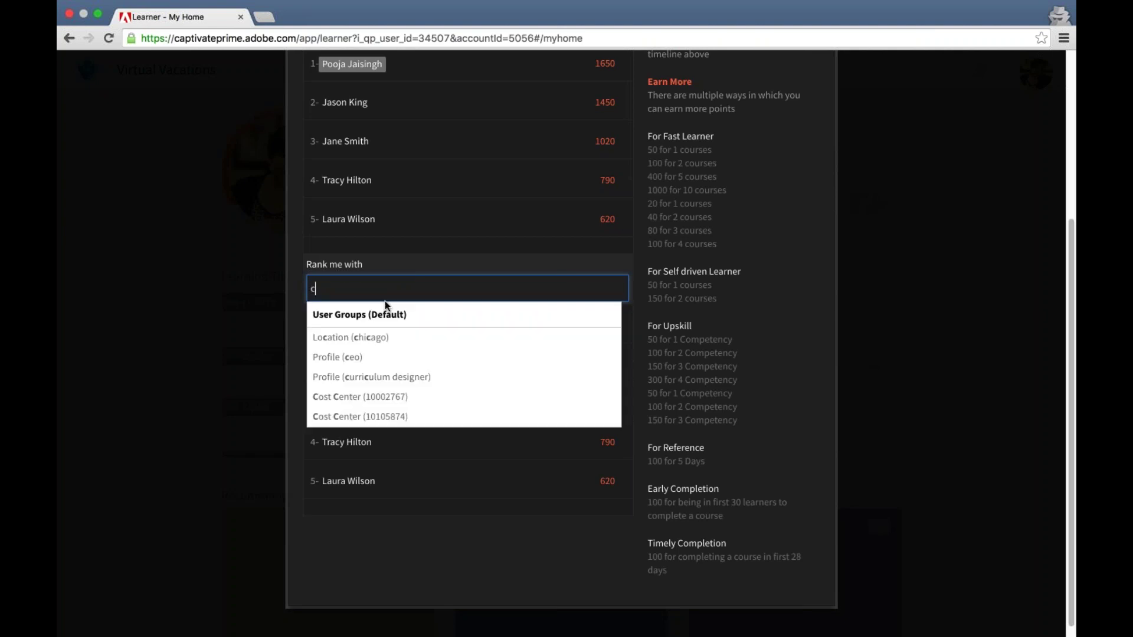
pyautogui.write('a')
pyautogui.press('BackSpace')
pyautogui.click(372, 399)
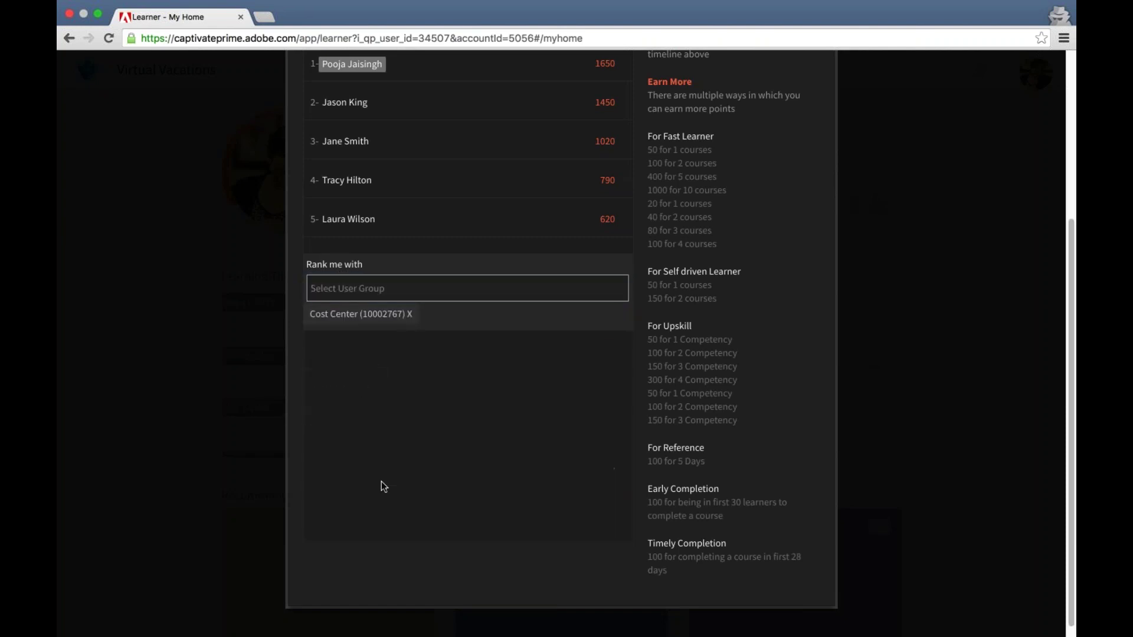
pyautogui.click(414, 317)
# Step: Rank the learner with the user group Cost Center (10802397) and review that group's ranking
pyautogui.click(407, 289)
pyautogui.write('cost Center (10002767')
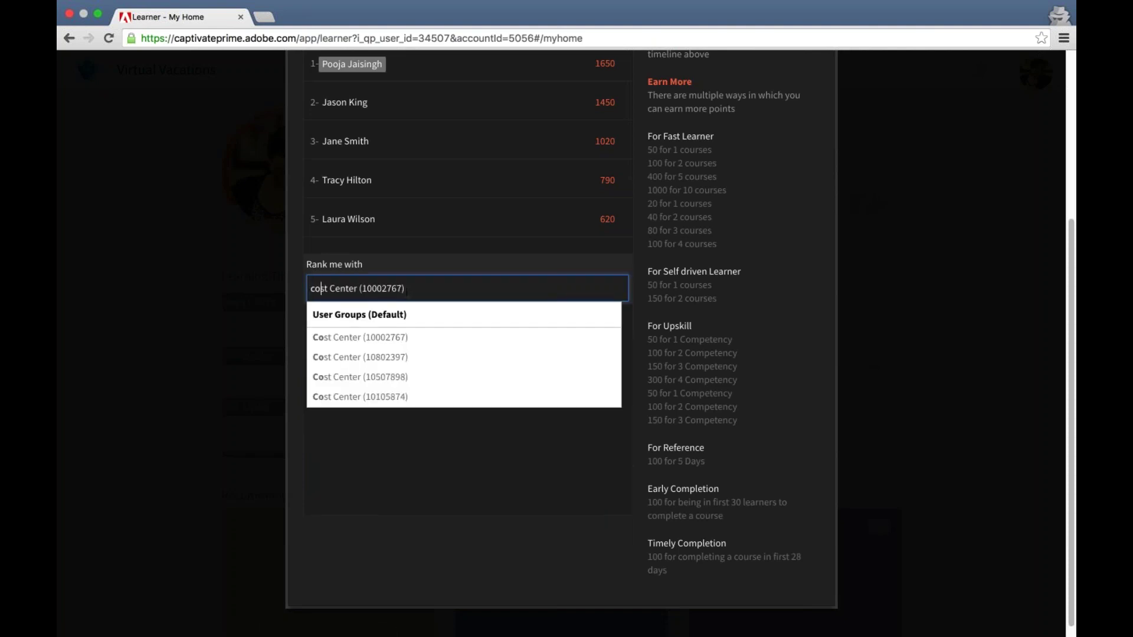
pyautogui.click(396, 357)
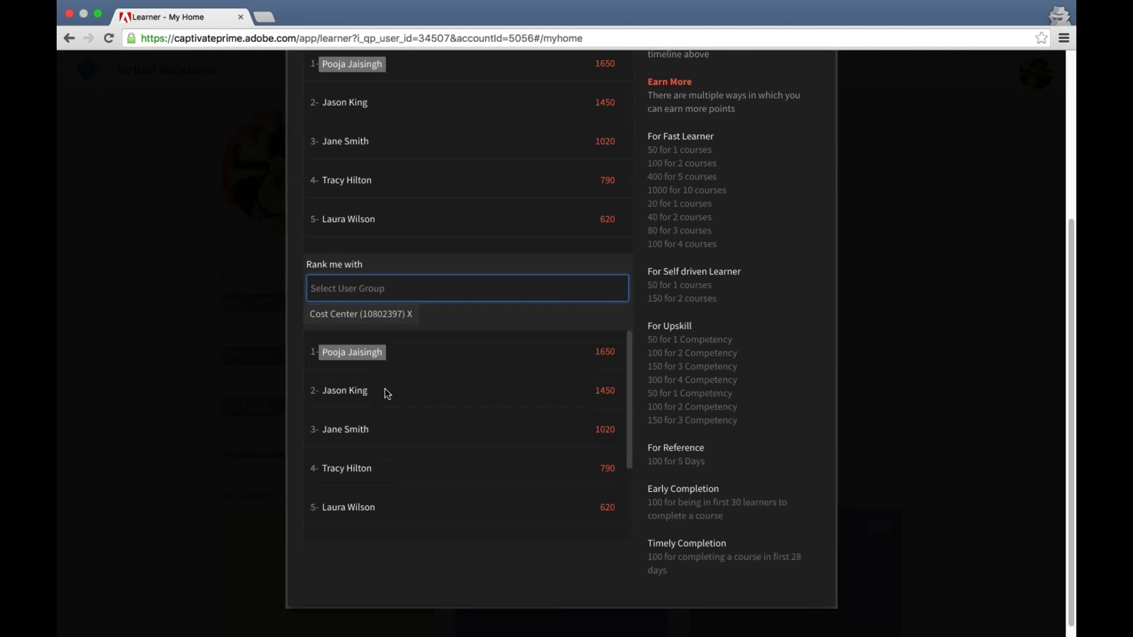
pyautogui.scroll(-1, 386, 520)
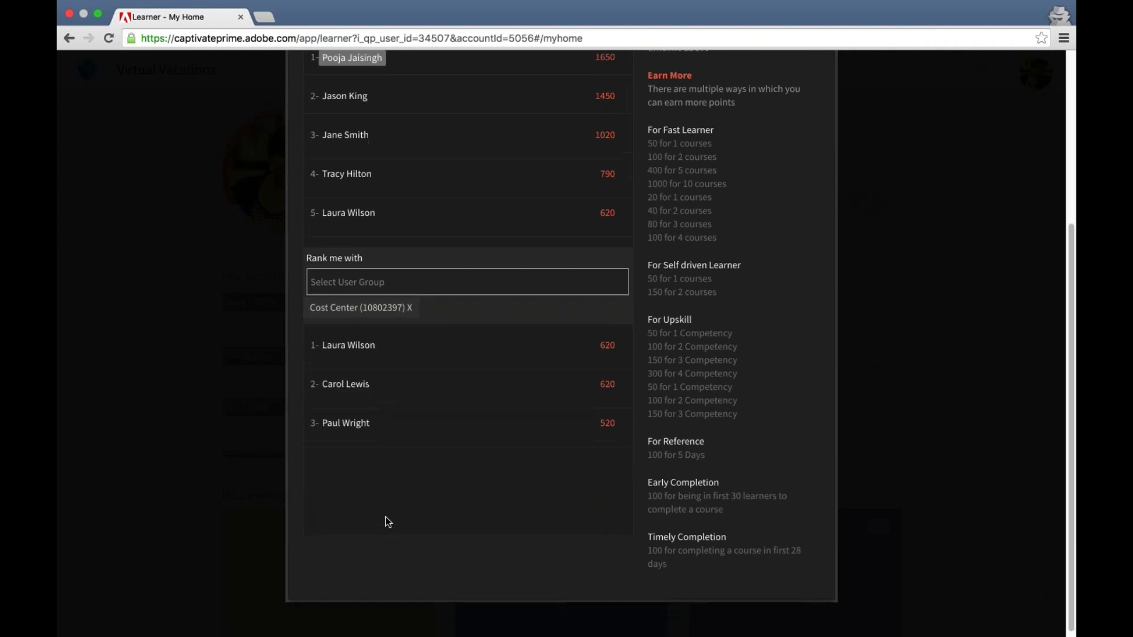
pyautogui.scroll(2, 388, 522)
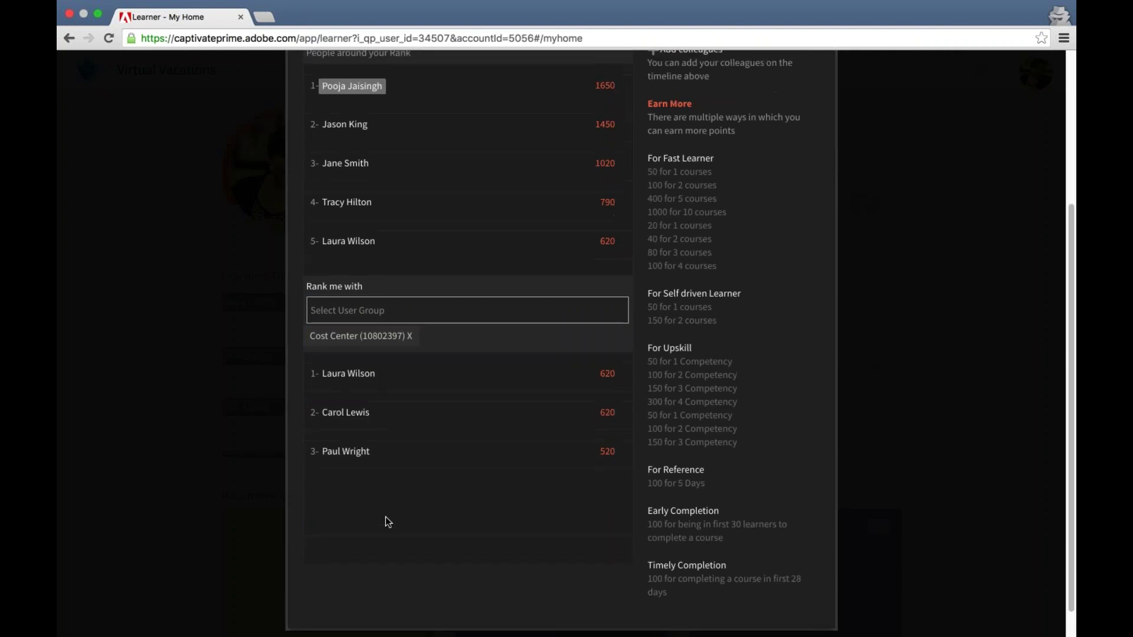
# Step: Check the level and points of the colleague already placed on the leaderboard timeline
pyautogui.scroll(2, 388, 522)
pyautogui.scroll(2, 385, 515)
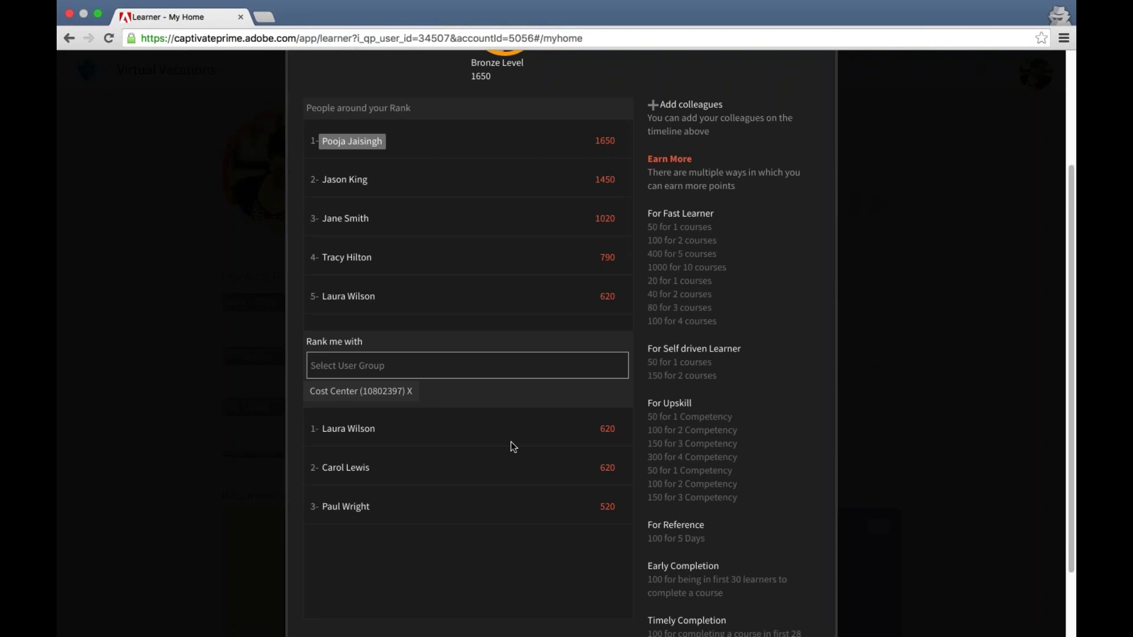
pyautogui.scroll(2, 513, 447)
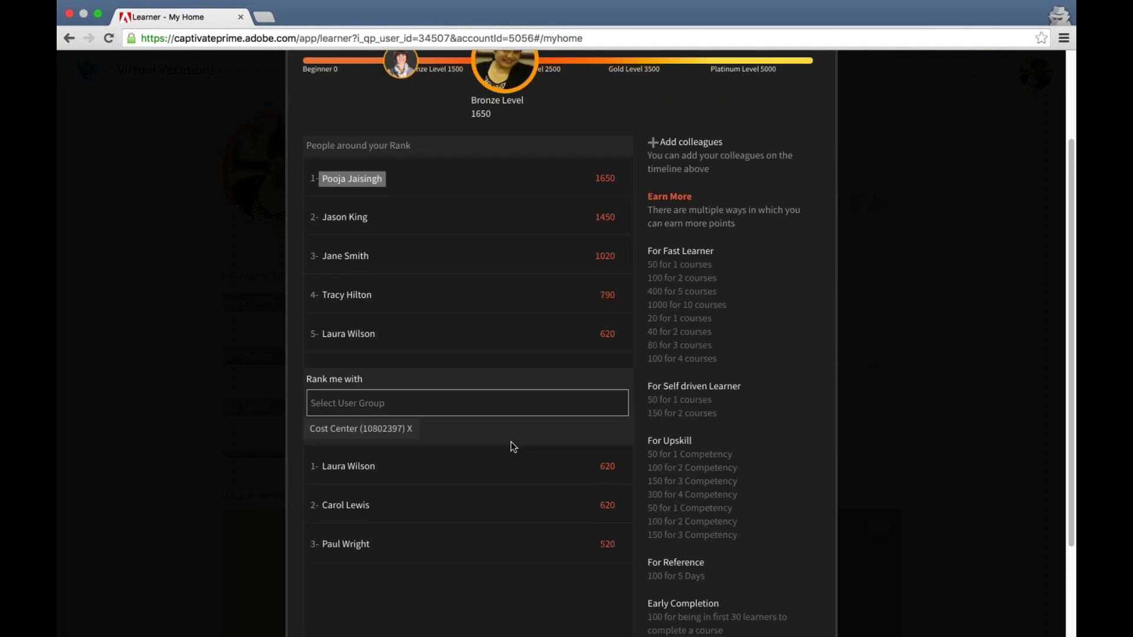
pyautogui.scroll(2, 514, 446)
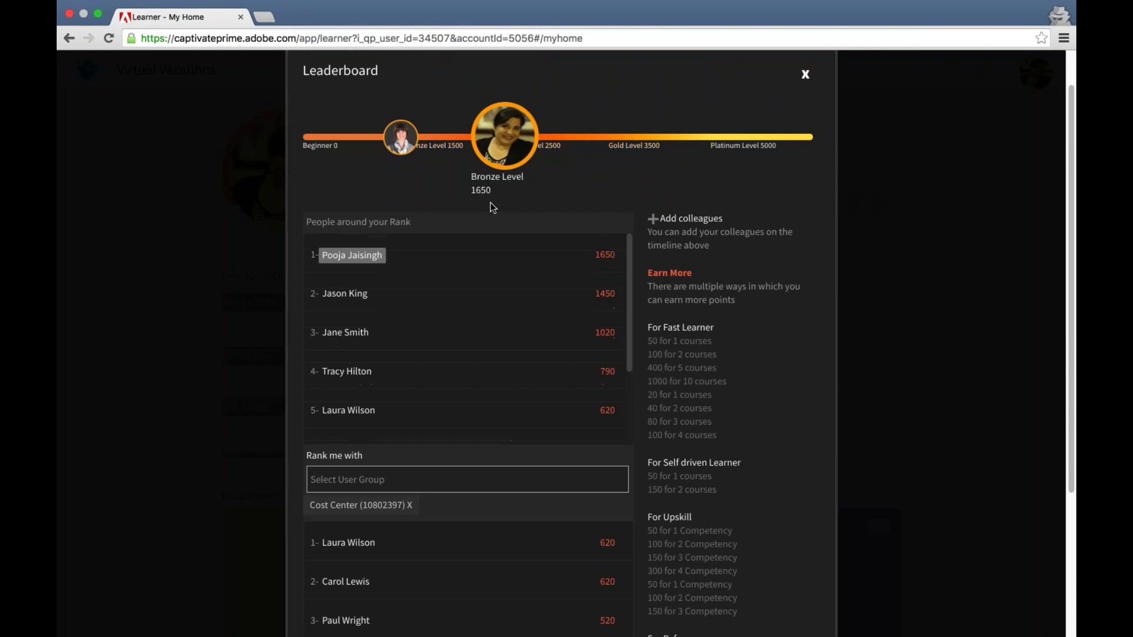
pyautogui.click(401, 137)
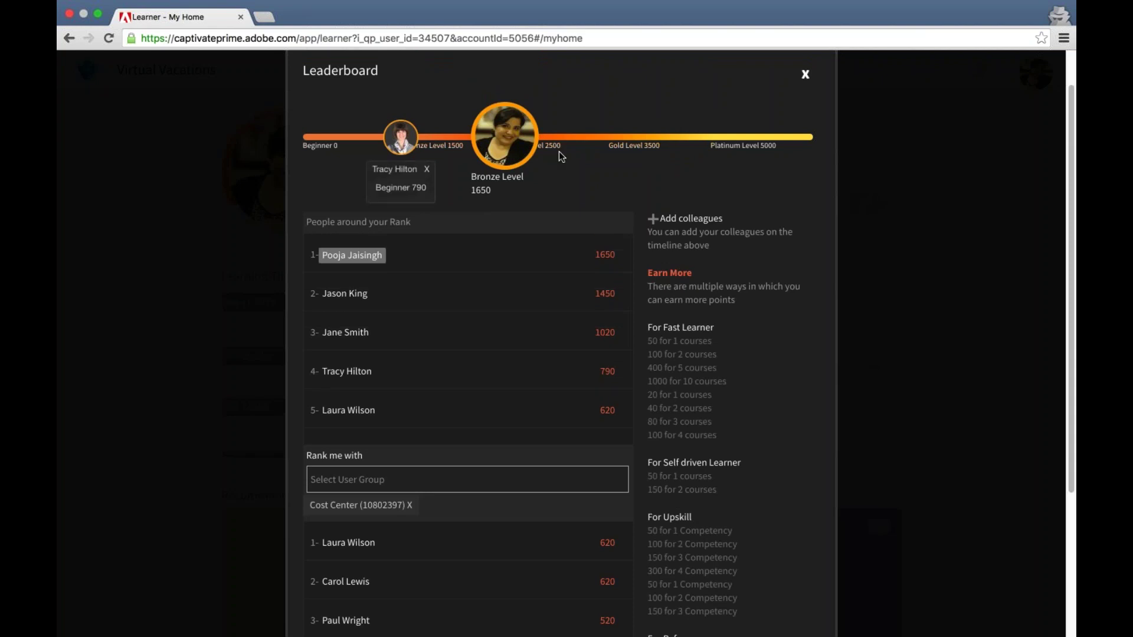
pyautogui.click(562, 151)
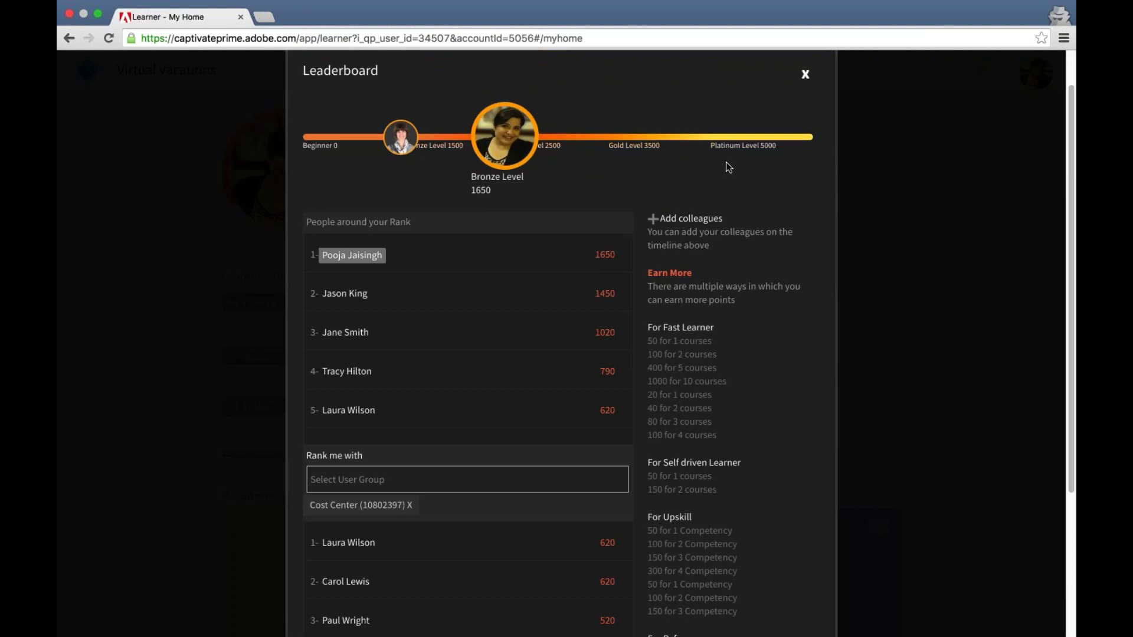
# Step: Add the colleague ranked third to the leaderboard timeline and close the leaderboard
pyautogui.click(680, 221)
pyautogui.write('jane')
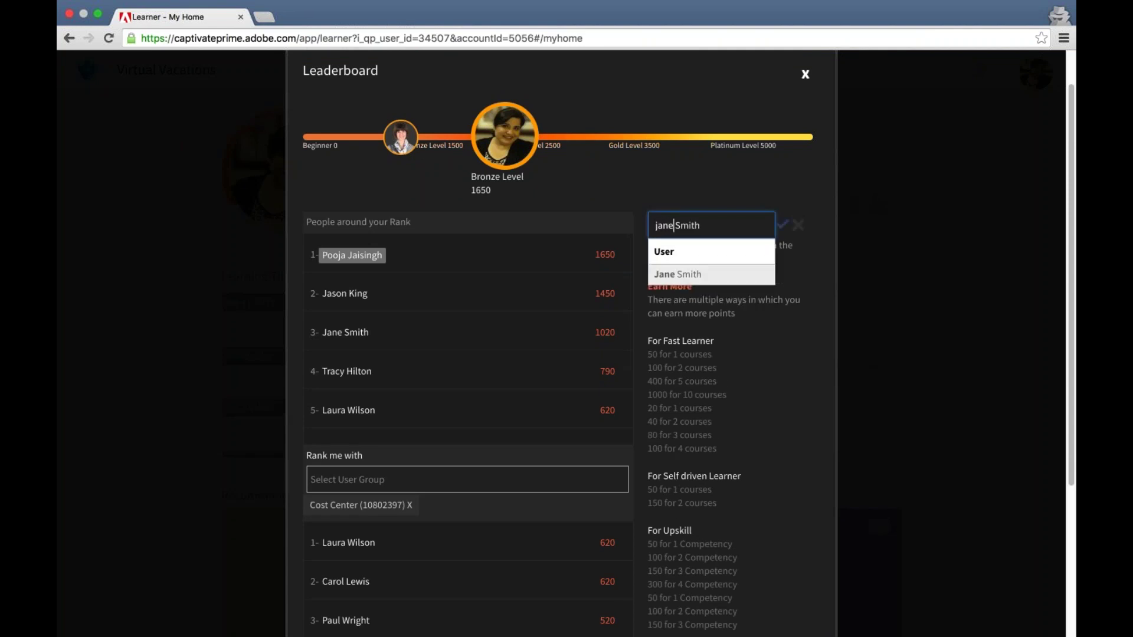
pyautogui.press('Return')
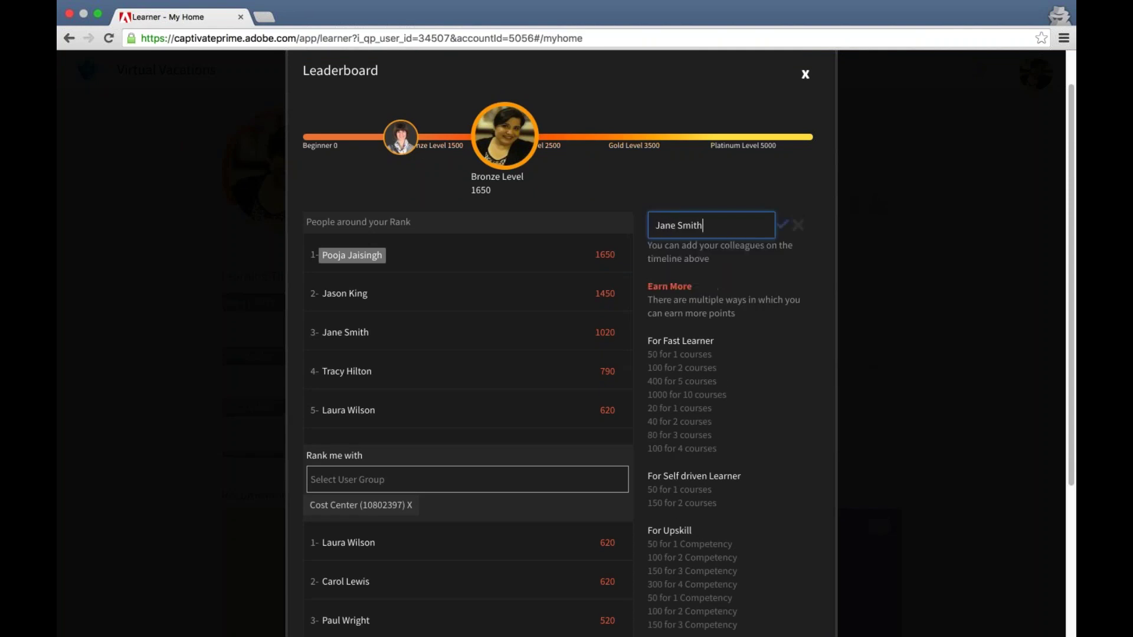
pyautogui.click(784, 225)
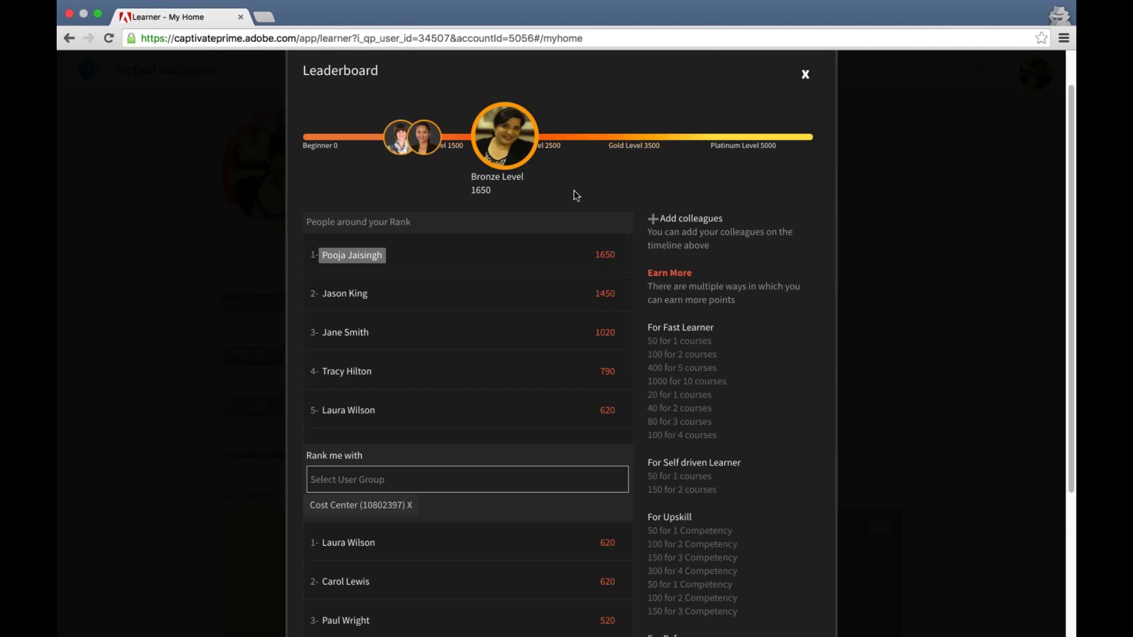
pyautogui.click(807, 74)
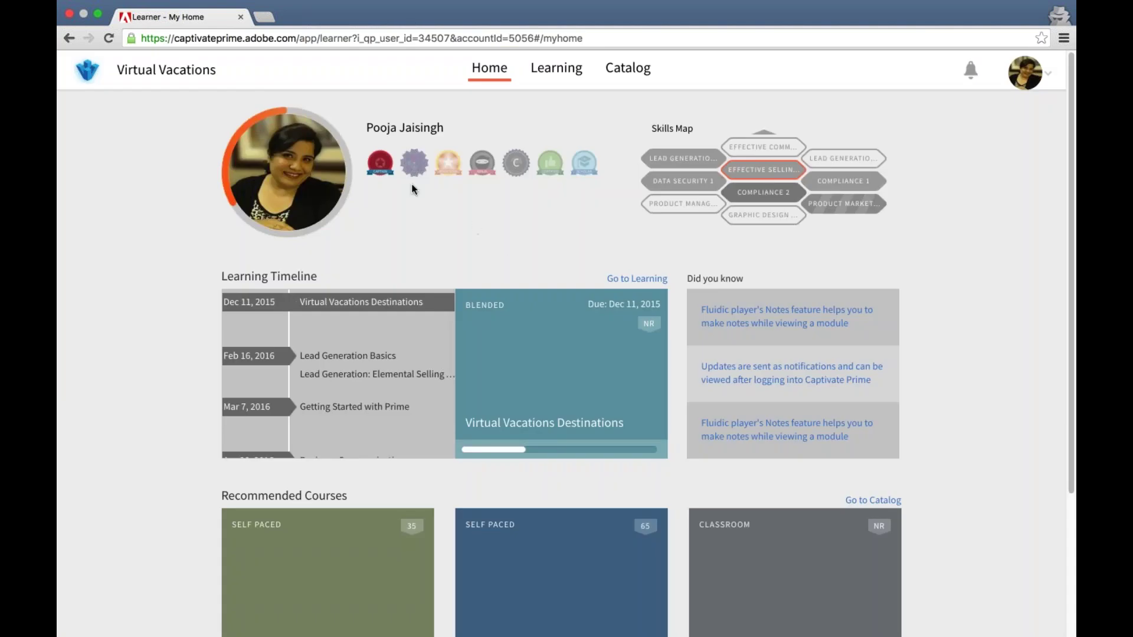
# Step: View the learner's badges, close them, and look over the learning timeline and recommended courses on the home page
pyautogui.moveTo(389, 170)
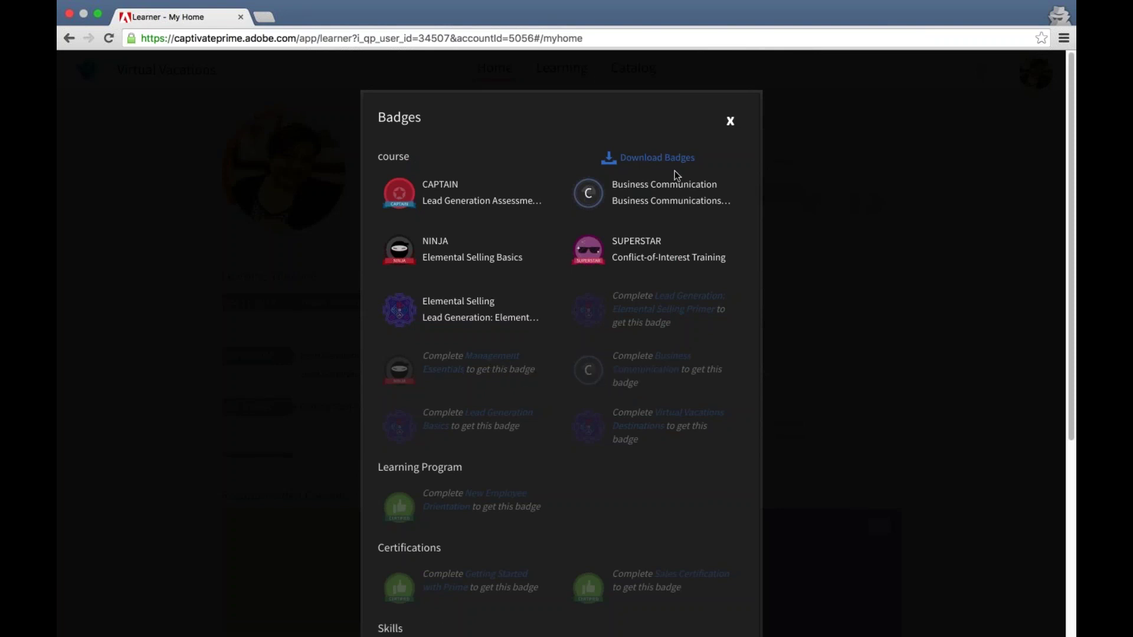
pyautogui.click(730, 122)
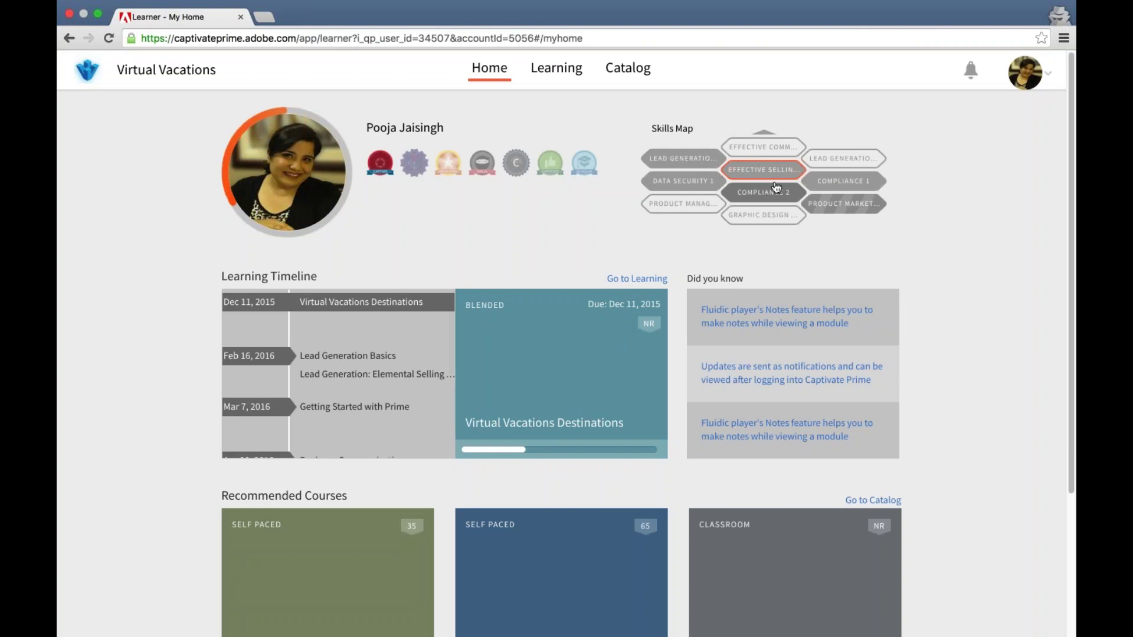
pyautogui.scroll(-2, 776, 188)
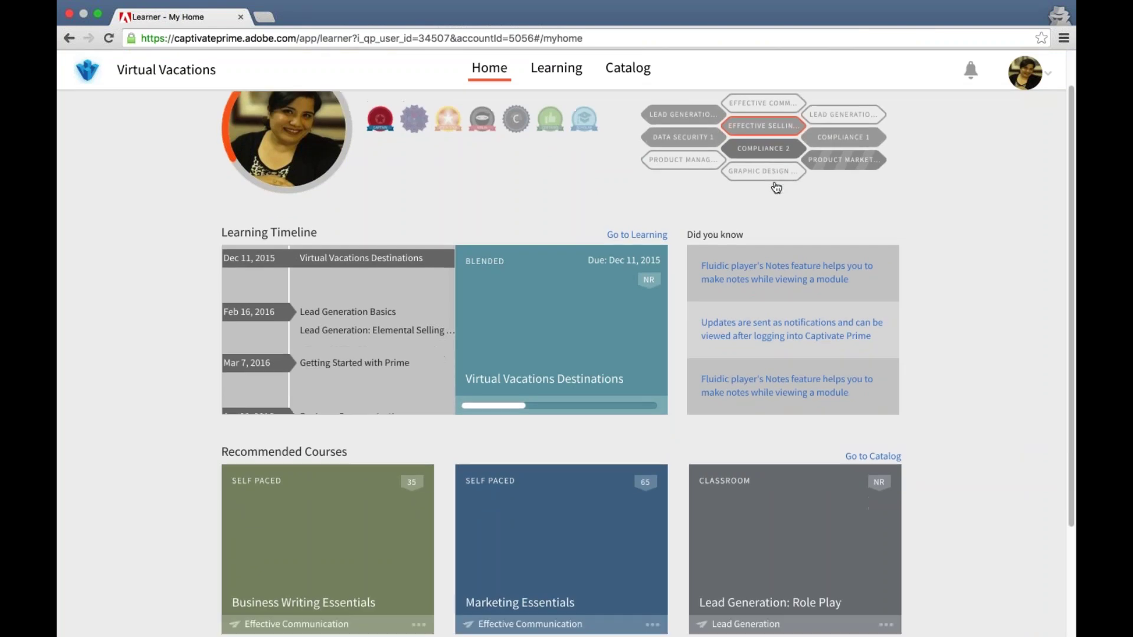
pyautogui.scroll(1, 777, 188)
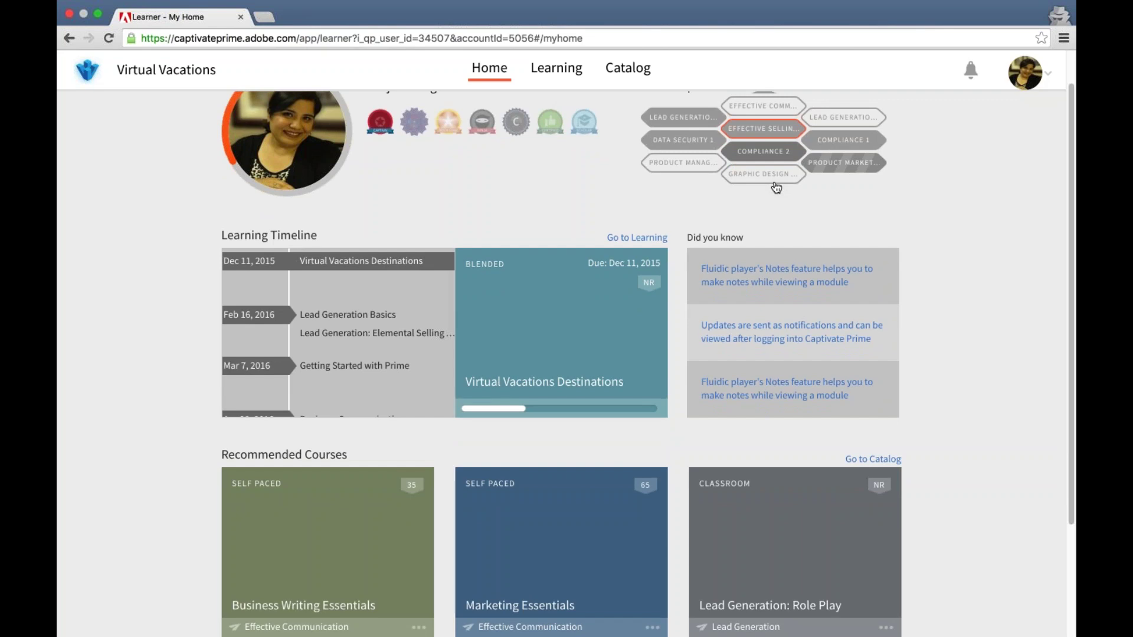
# Step: Open the Effective Selling skill from the Skills Map and review the levels, credits and completion of all skills
pyautogui.scroll(2, 777, 188)
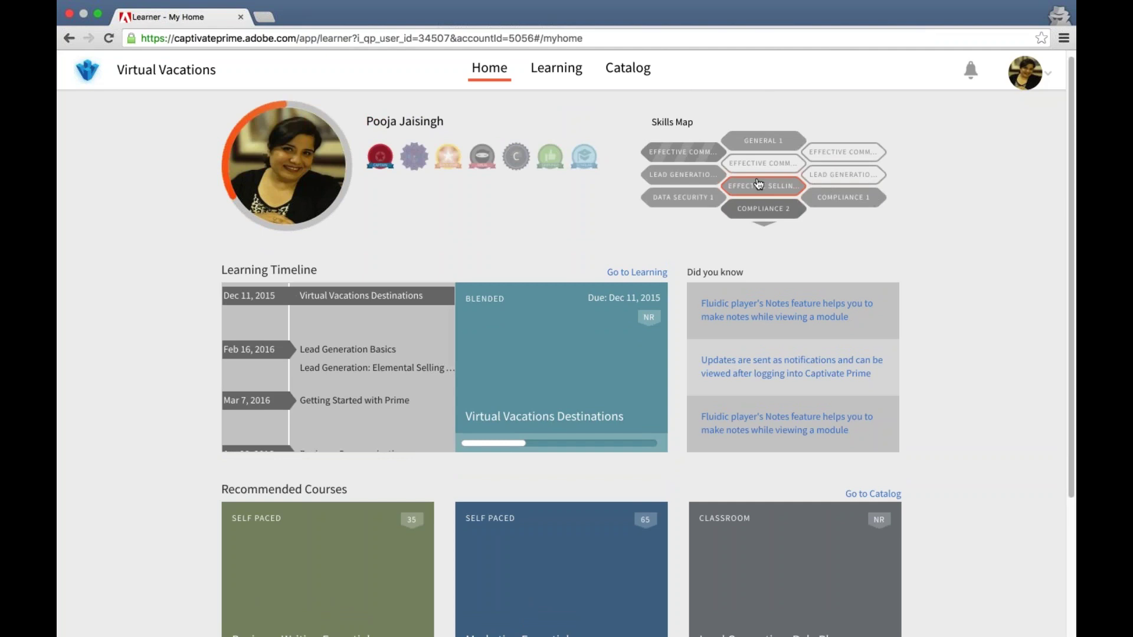
pyautogui.click(759, 183)
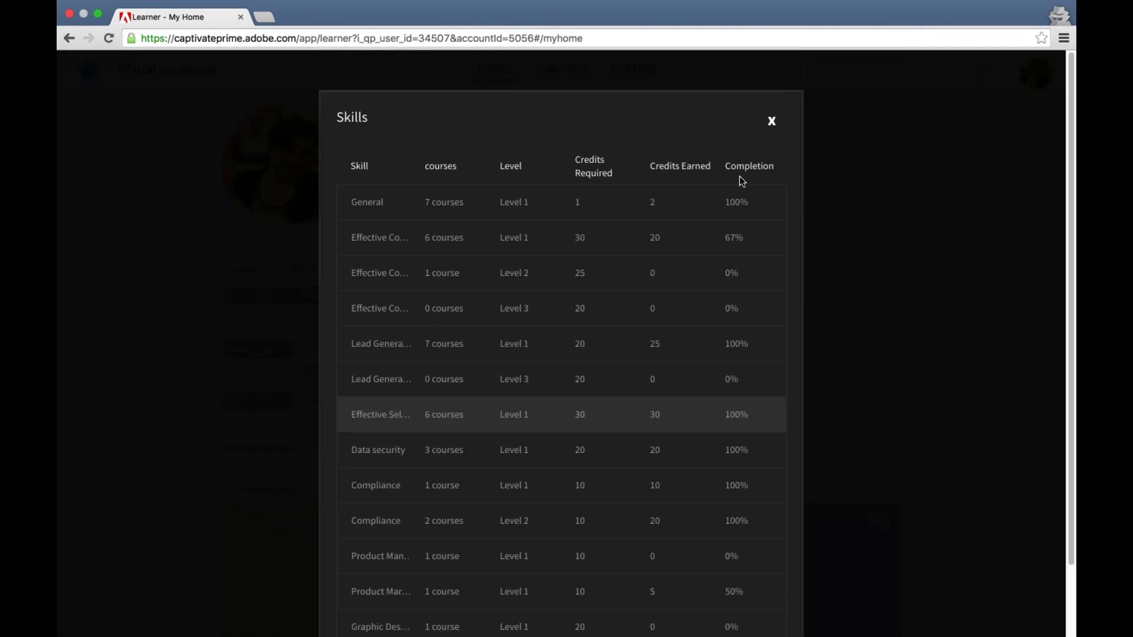
pyautogui.scroll(-3, 598, 499)
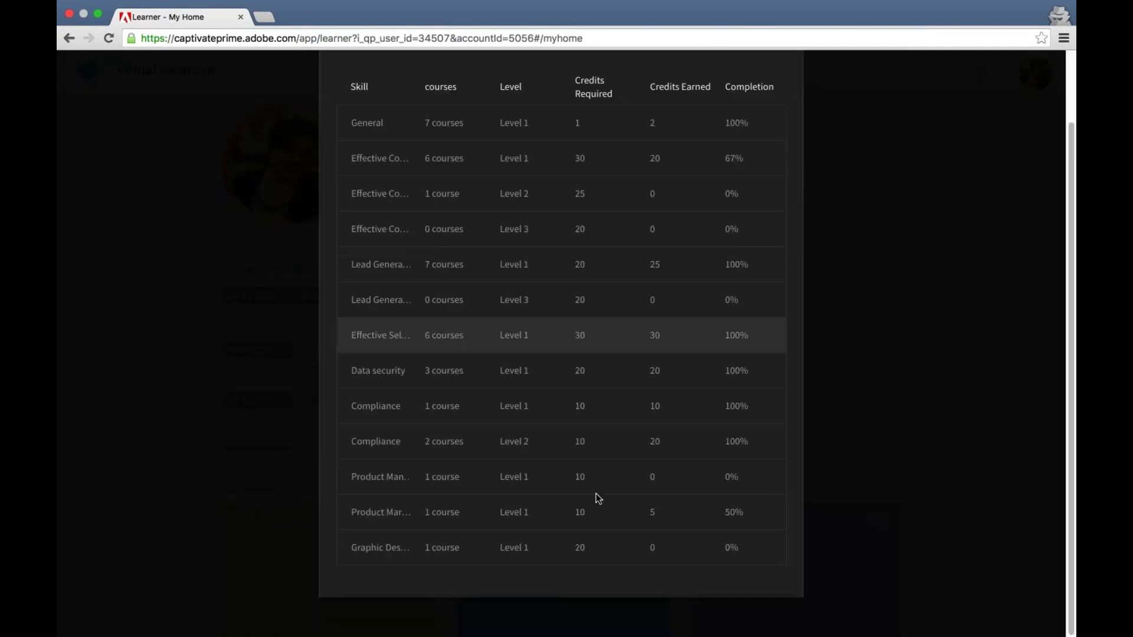
pyautogui.scroll(3, 599, 498)
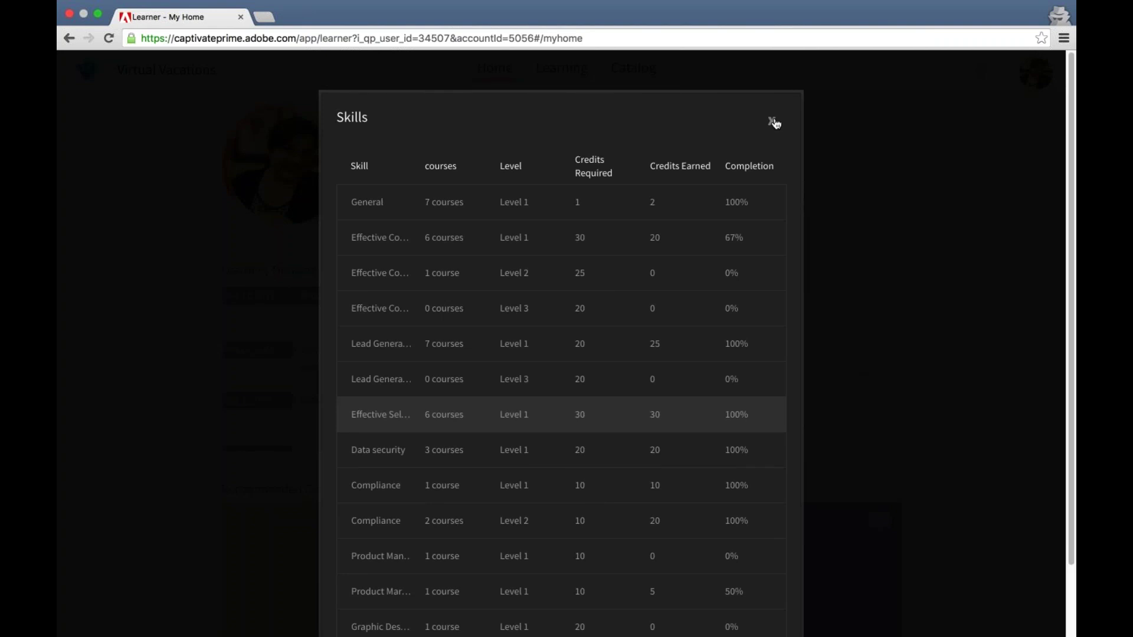
# Step: Close the skills overview and launch the Personality Types Quiz from the Virtual Vacations Destinations course
pyautogui.click(773, 118)
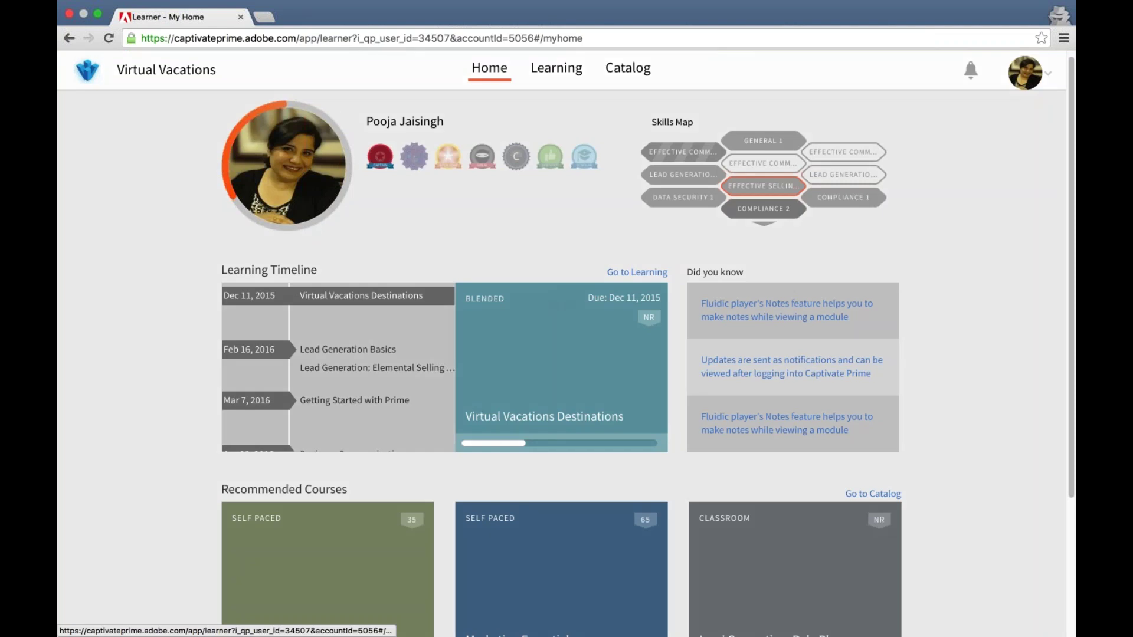
pyautogui.click(577, 410)
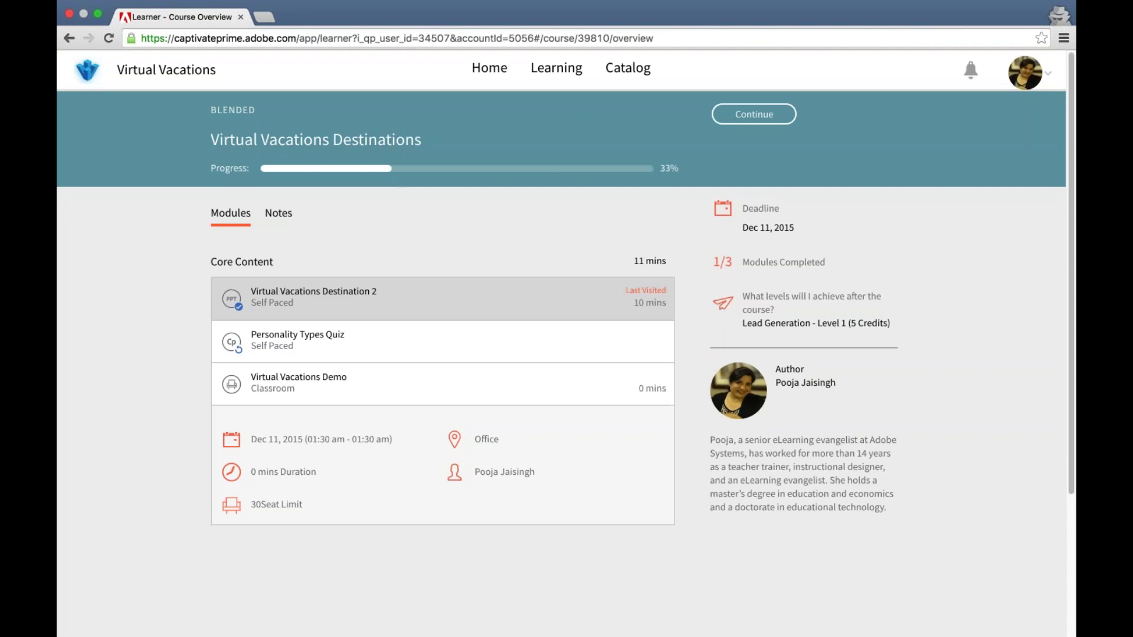
pyautogui.click(675, 266)
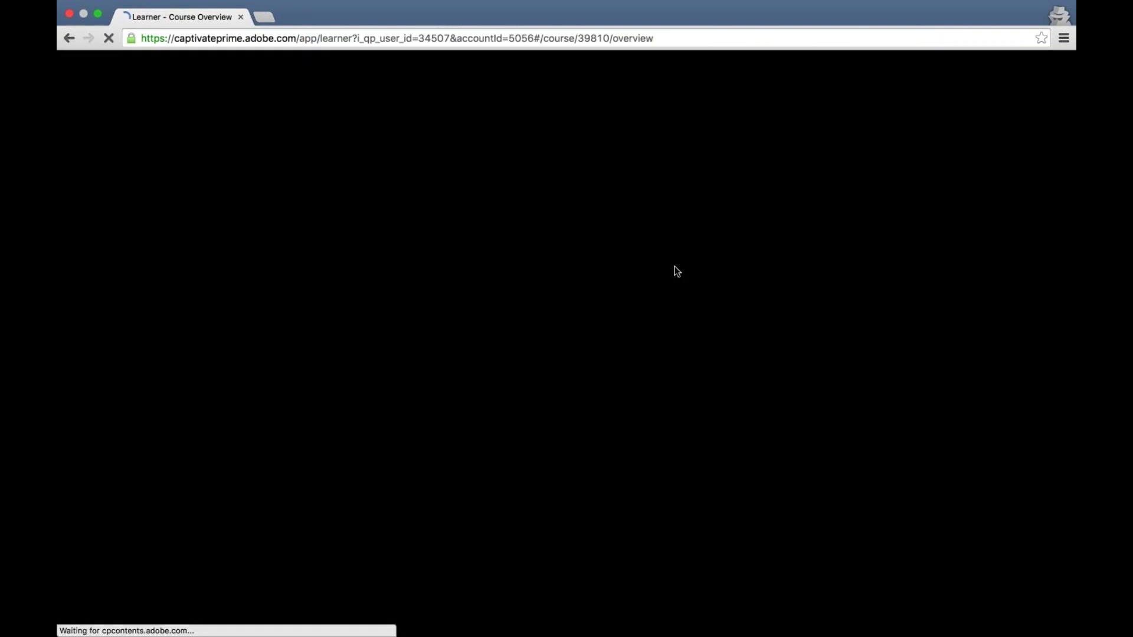
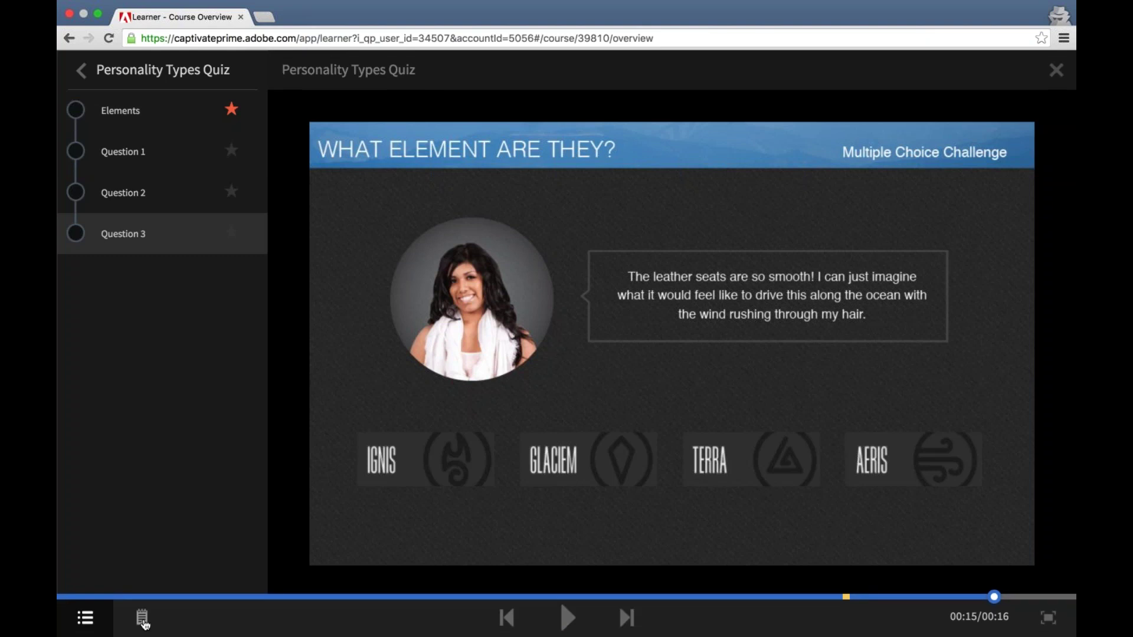
# Step: Add the note "I need to read this portion later." at the current point of the Personality Types Quiz
pyautogui.click(142, 618)
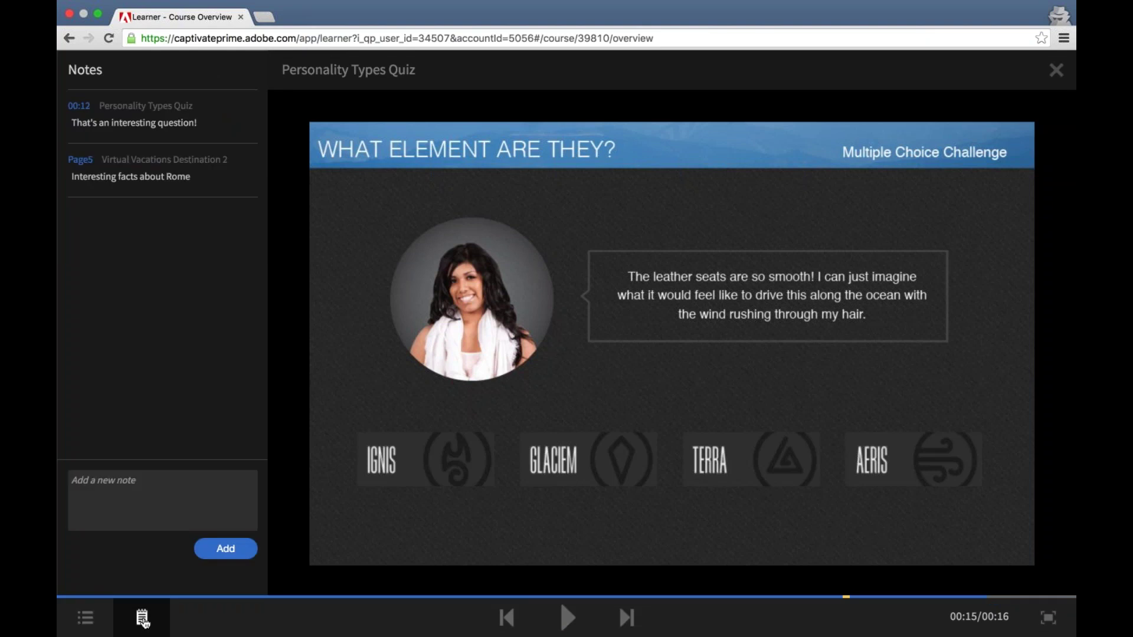
pyautogui.click(120, 493)
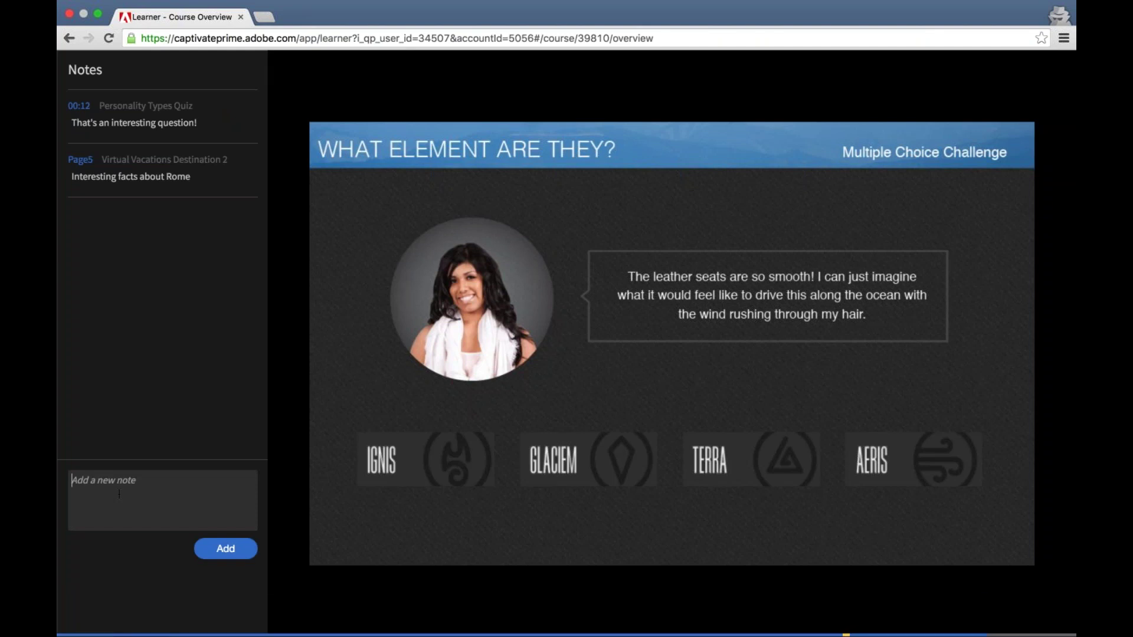
pyautogui.write('I need to read this portion later.')
pyautogui.click(226, 549)
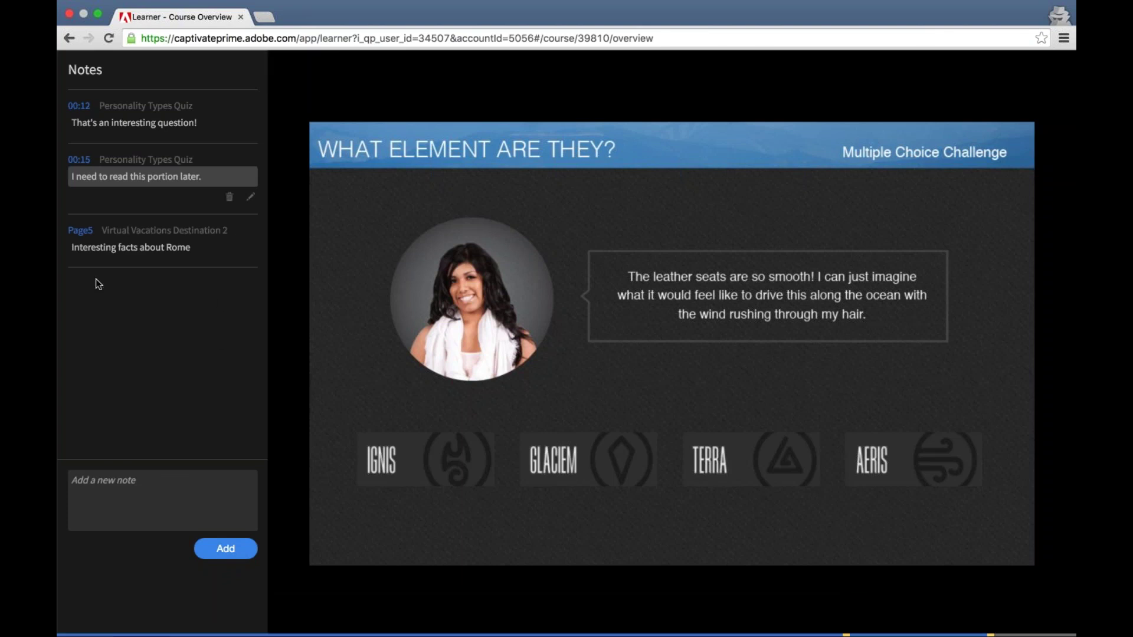
# Step: Answer the multiple choice question about the leather seats with Glaciem and hide the notes
pyautogui.moveTo(474, 243)
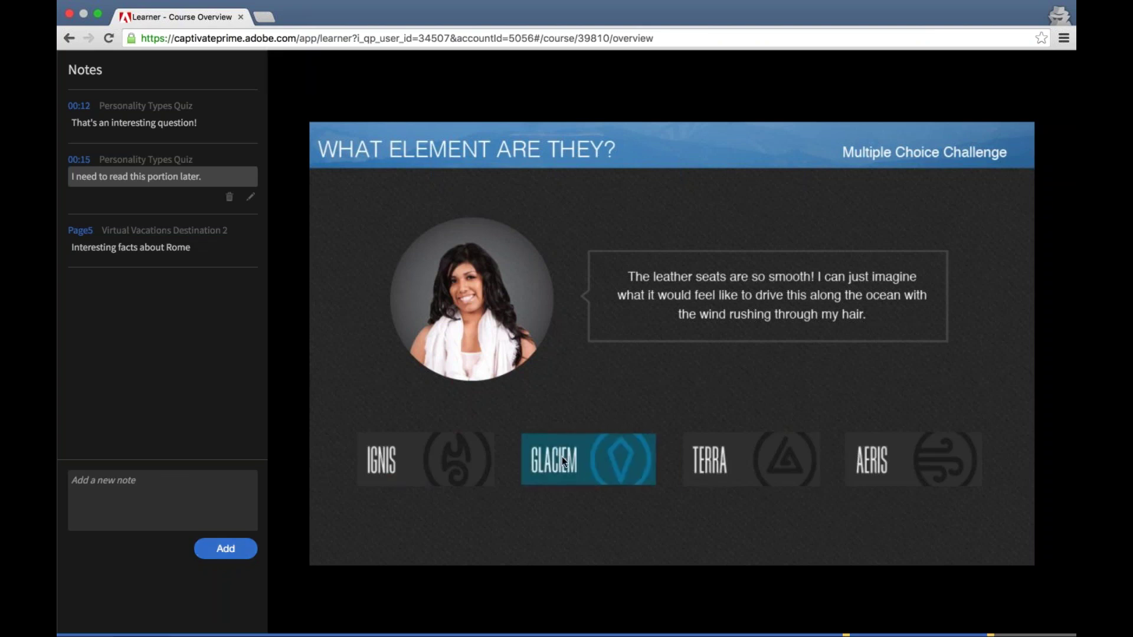
pyautogui.click(562, 457)
pyautogui.moveTo(215, 627)
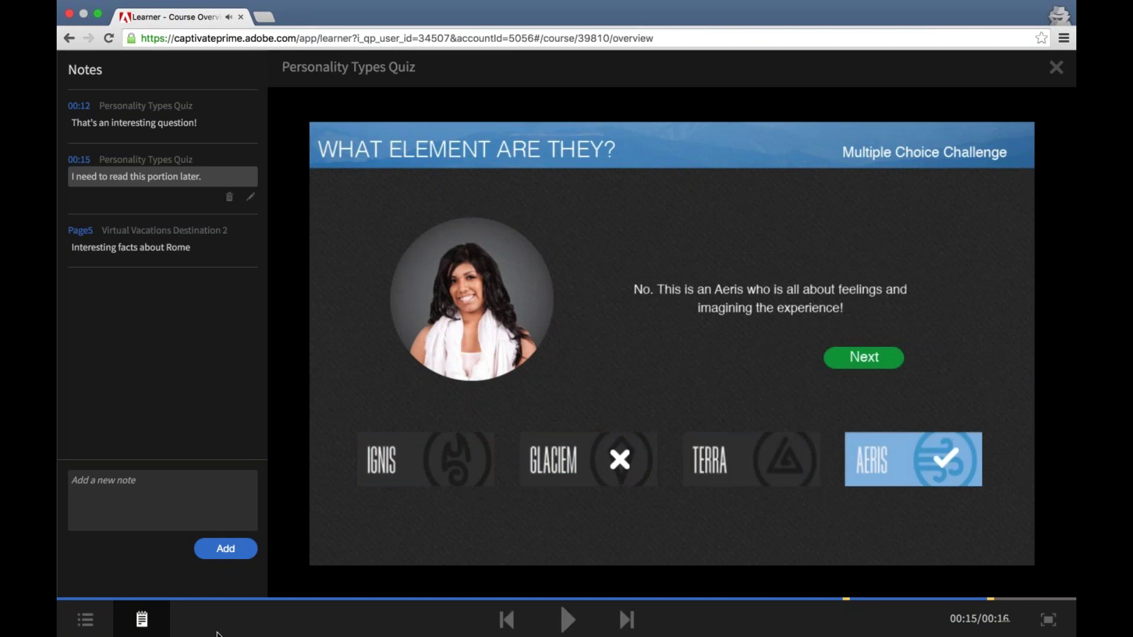
pyautogui.click(142, 618)
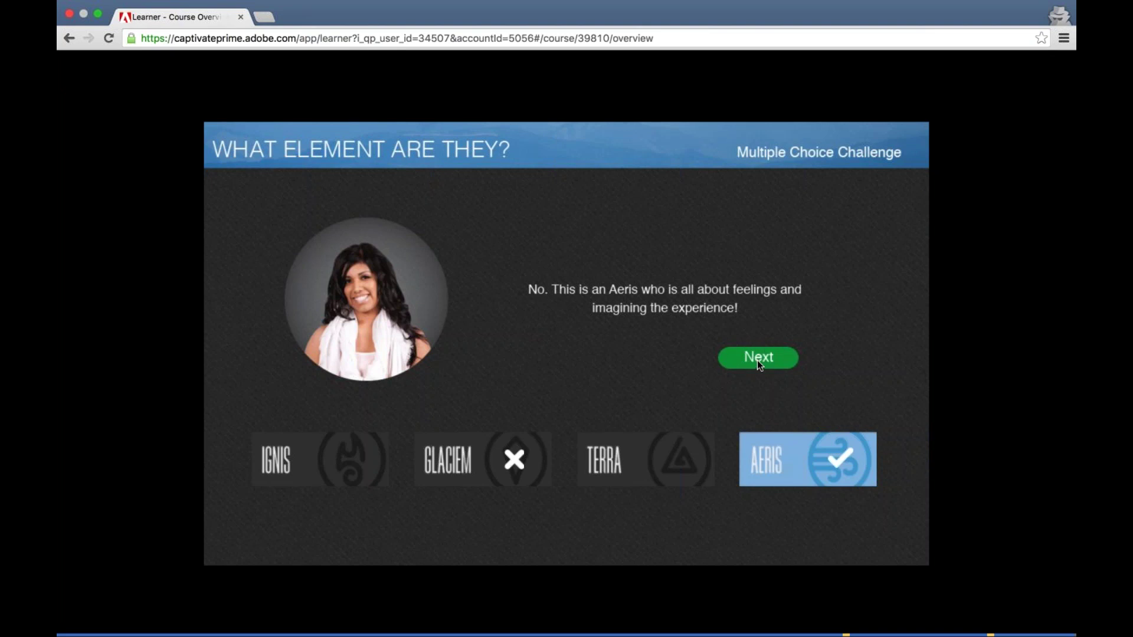
# Step: Continue from the quiz feedback to the Virtual Vacations Demo classroom module and close the course player
pyautogui.click(758, 359)
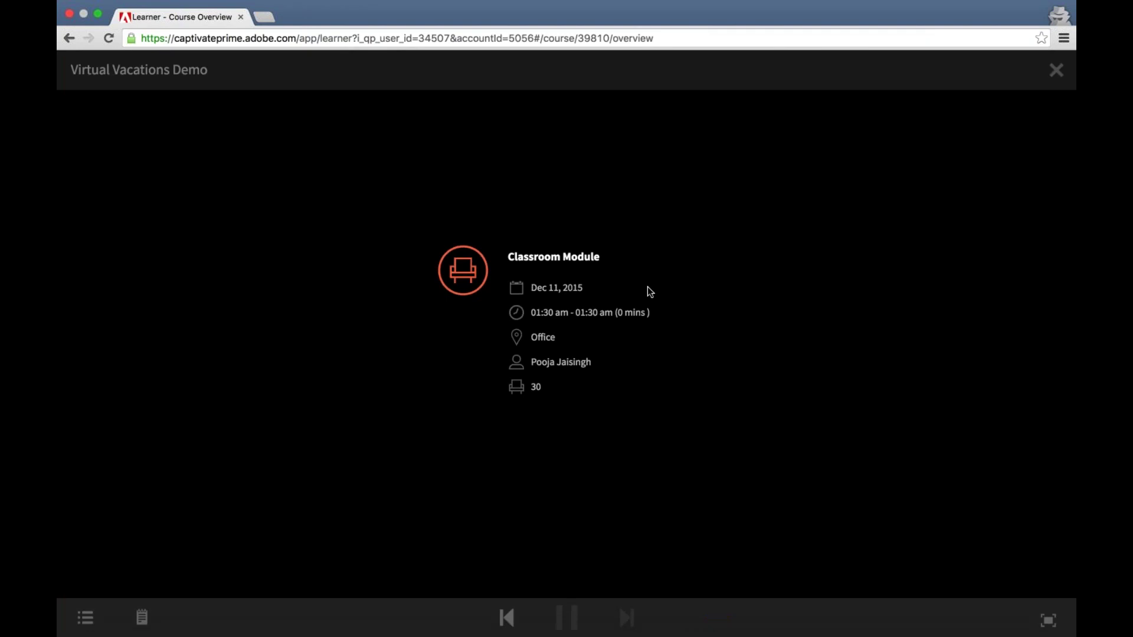
pyautogui.moveTo(1055, 70)
pyautogui.click(1056, 70)
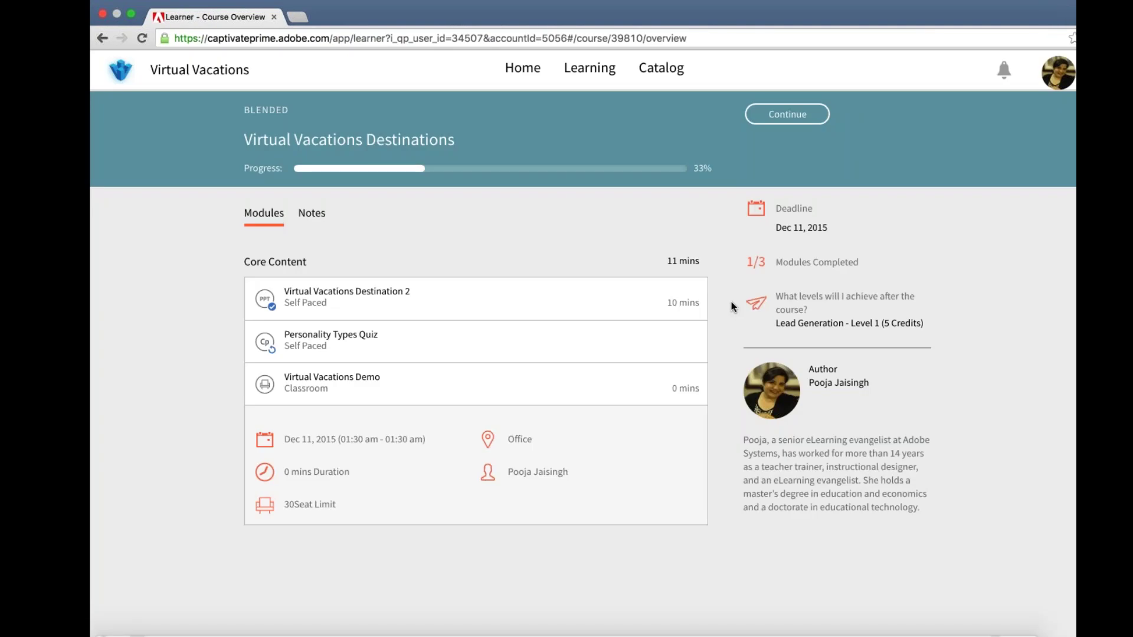
# Step: Switch to the Webinar Welcome presentation in PowerPoint and show its Thank You slide full screen
pyautogui.press('super+Tab')
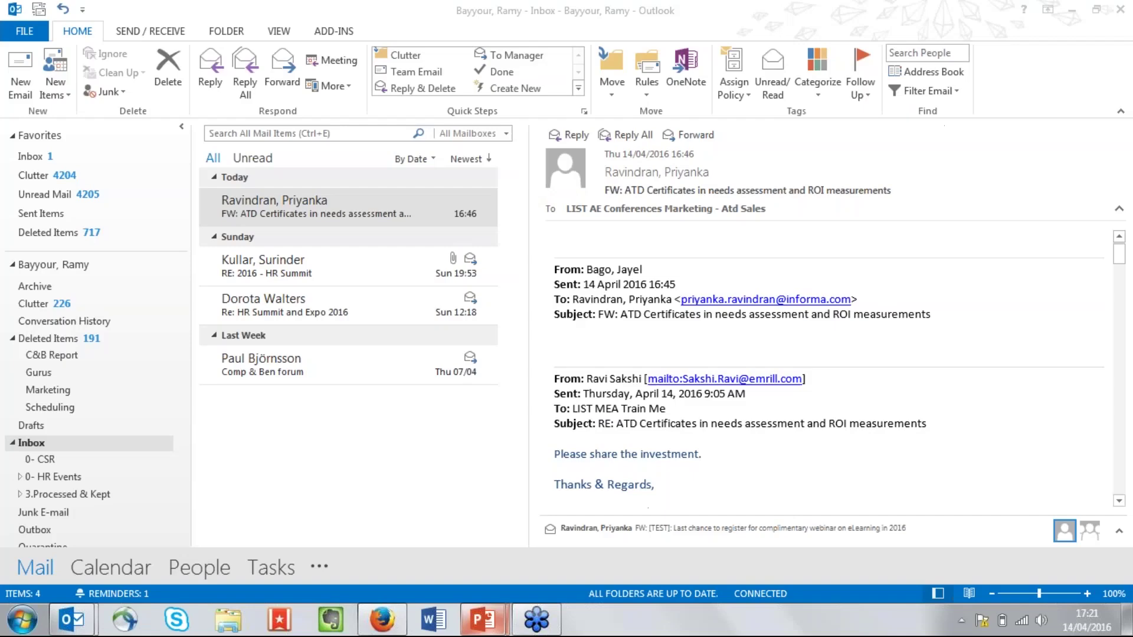
pyautogui.moveTo(482, 620)
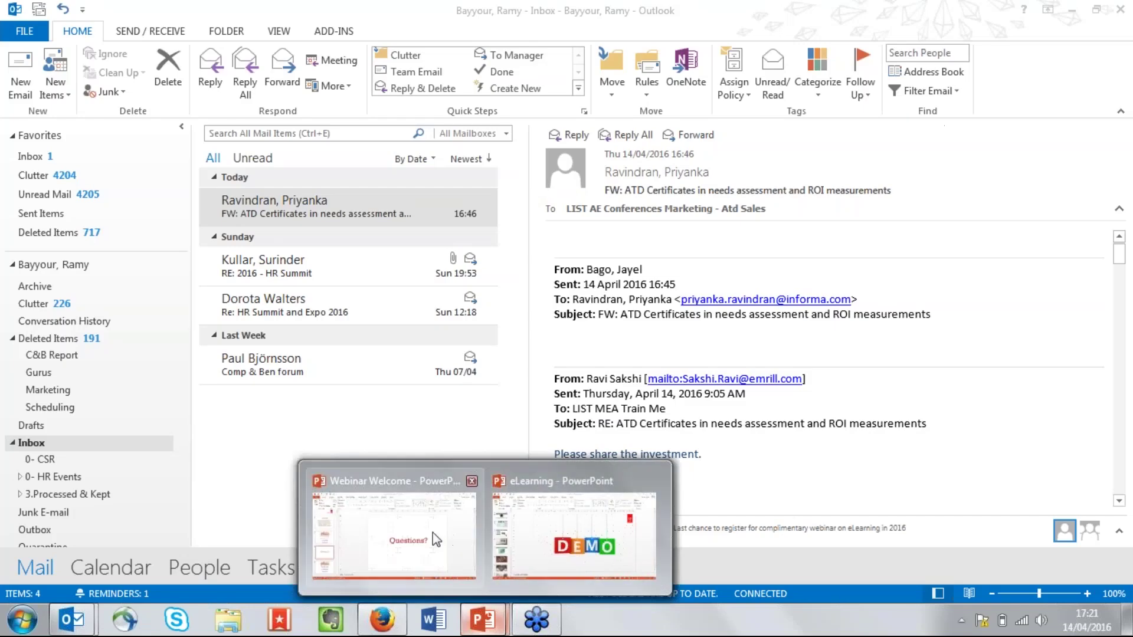
pyautogui.click(433, 532)
pyautogui.click(107, 480)
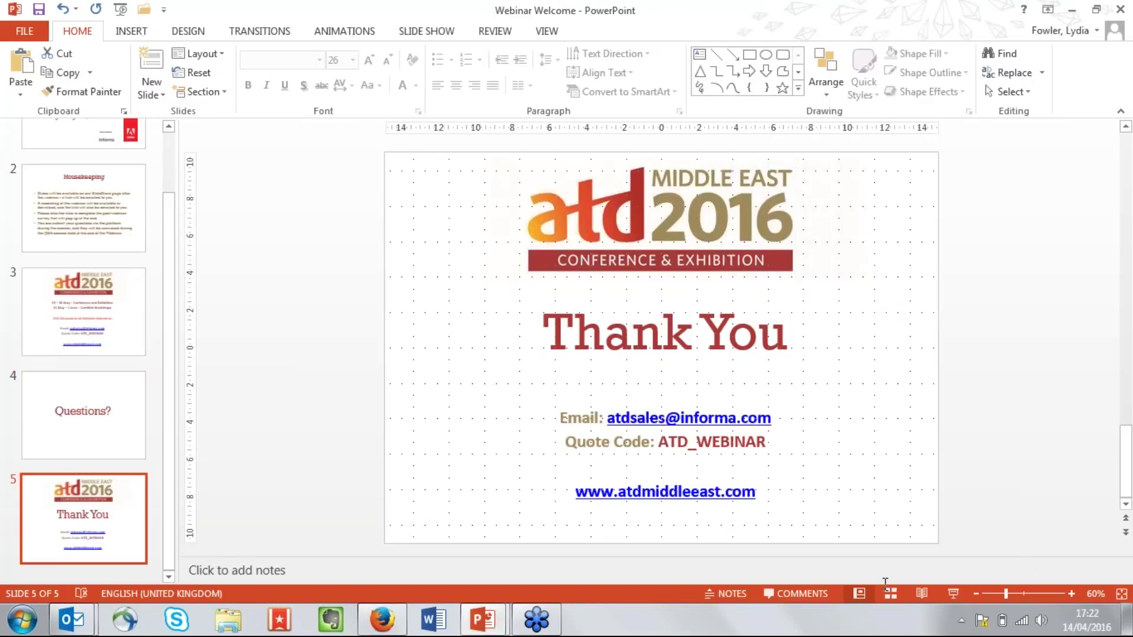
pyautogui.click(955, 594)
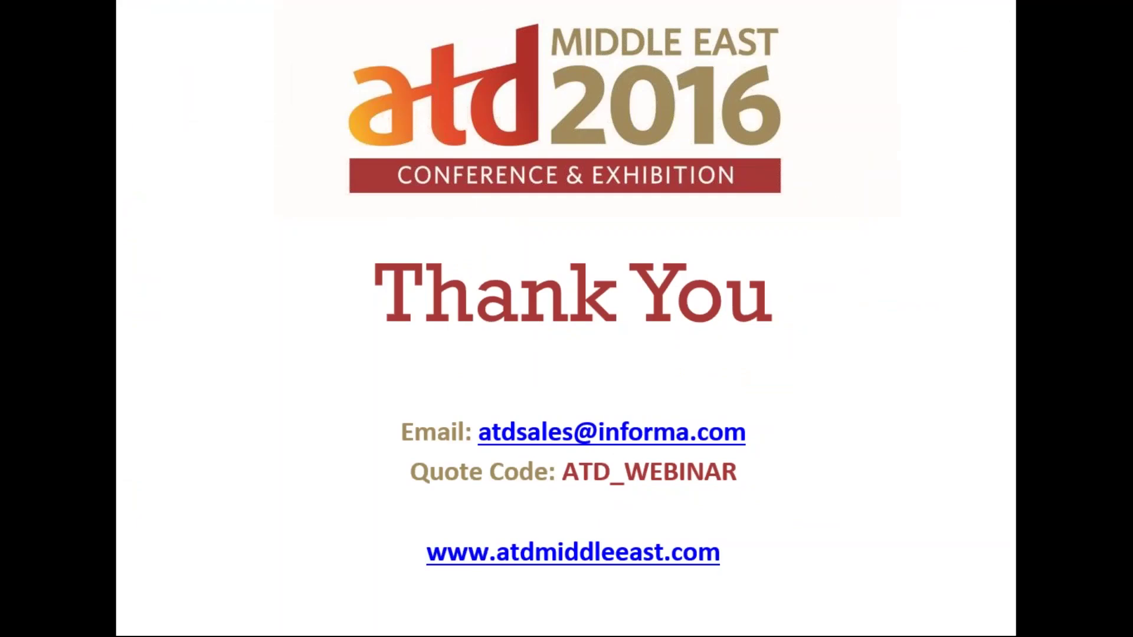